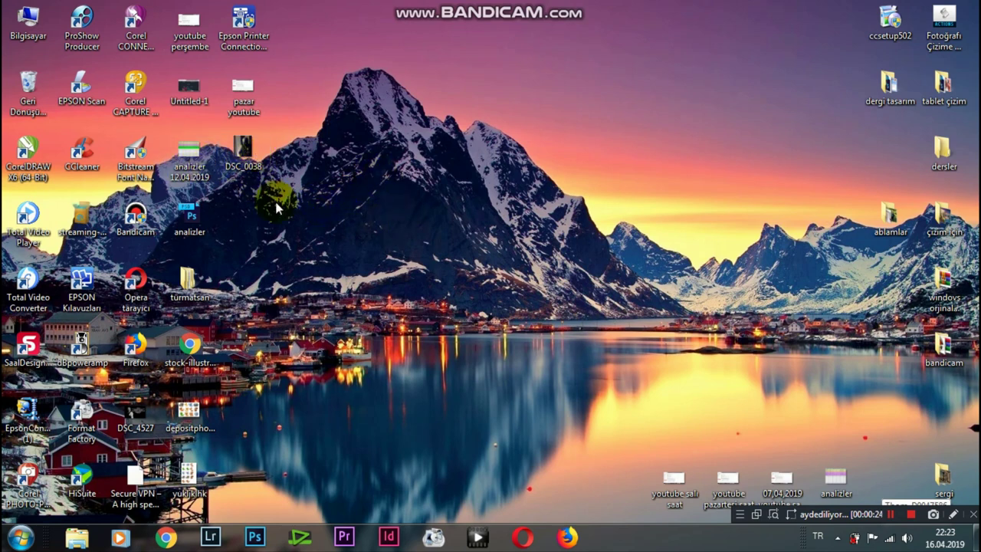
Open DSC_0038 in Adobe Photoshop CC 2014 via Open With, then collapse the Layers panel
{"action": "left_click", "coordinate": [247, 150]}
{"action": "right_click", "coordinate": [247, 151]}
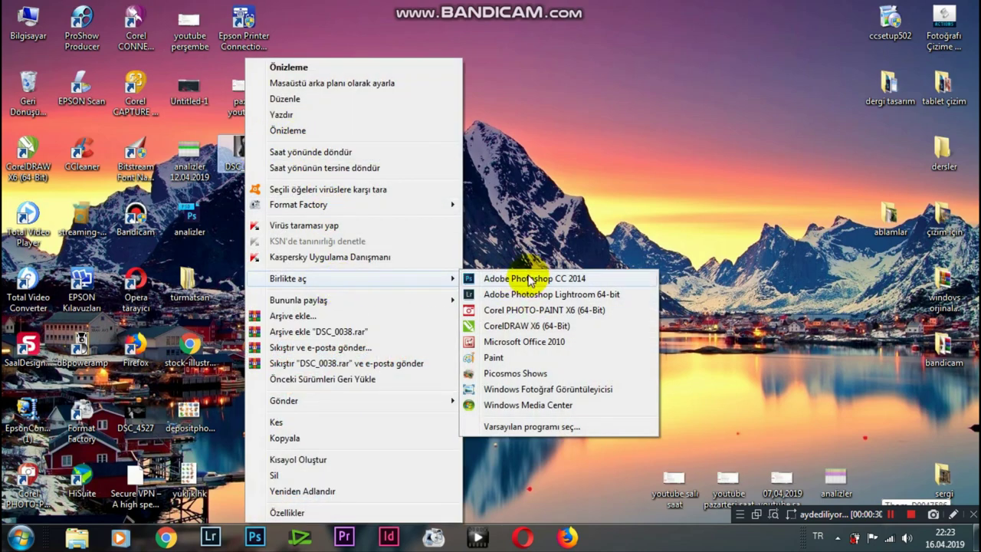
{"action": "mouse_move", "coordinate": [354, 278]}
{"action": "left_click", "coordinate": [536, 278]}
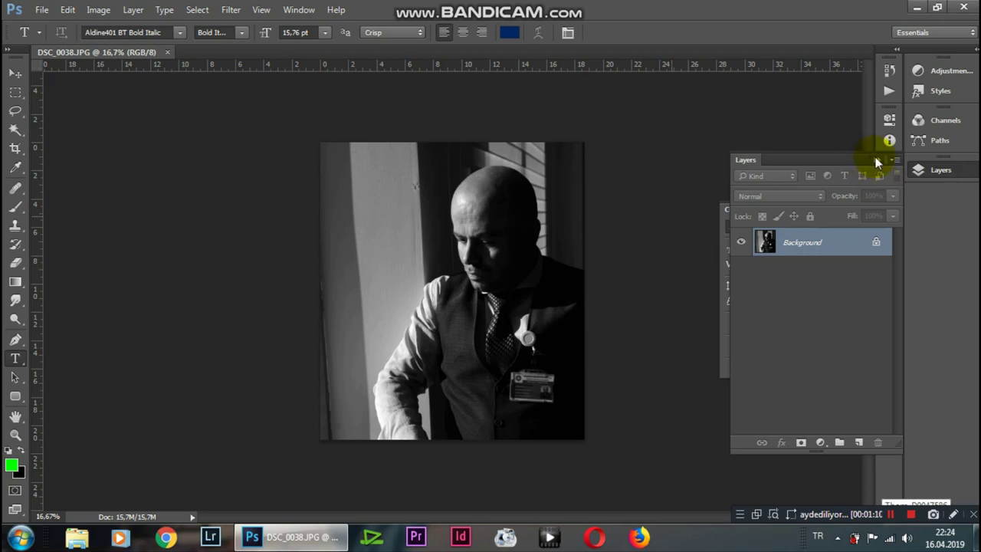
{"action": "left_click", "coordinate": [877, 160]}
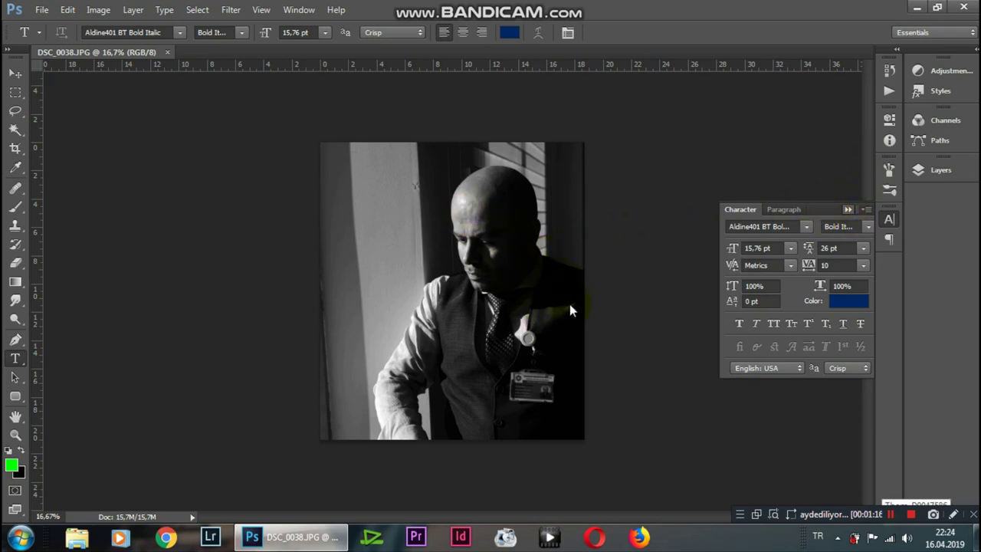
Collapse the Character panel into the dock and tidy the floating panels
{"action": "left_click", "coordinate": [533, 210]}
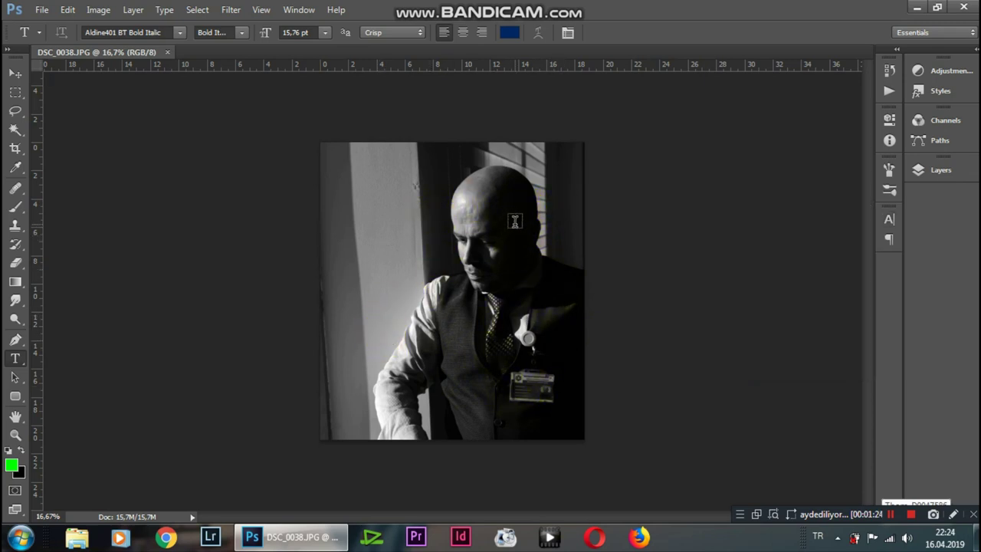
{"action": "left_click", "coordinate": [478, 164]}
{"action": "left_click", "coordinate": [494, 150]}
{"action": "left_click", "coordinate": [440, 188]}
{"action": "left_click", "coordinate": [433, 164]}
{"action": "left_click", "coordinate": [463, 158]}
{"action": "left_click", "coordinate": [526, 163]}
{"action": "left_click", "coordinate": [463, 187]}
{"action": "left_click", "coordinate": [496, 191]}
Clear the remaining panel controls from around the portrait
{"action": "left_click", "coordinate": [435, 284]}
{"action": "left_click", "coordinate": [466, 210]}
{"action": "left_click", "coordinate": [436, 287]}
{"action": "left_click", "coordinate": [399, 354]}
{"action": "left_click", "coordinate": [456, 331]}
{"action": "left_click", "coordinate": [470, 188]}
{"action": "left_click", "coordinate": [385, 233]}
{"action": "left_click", "coordinate": [433, 228]}
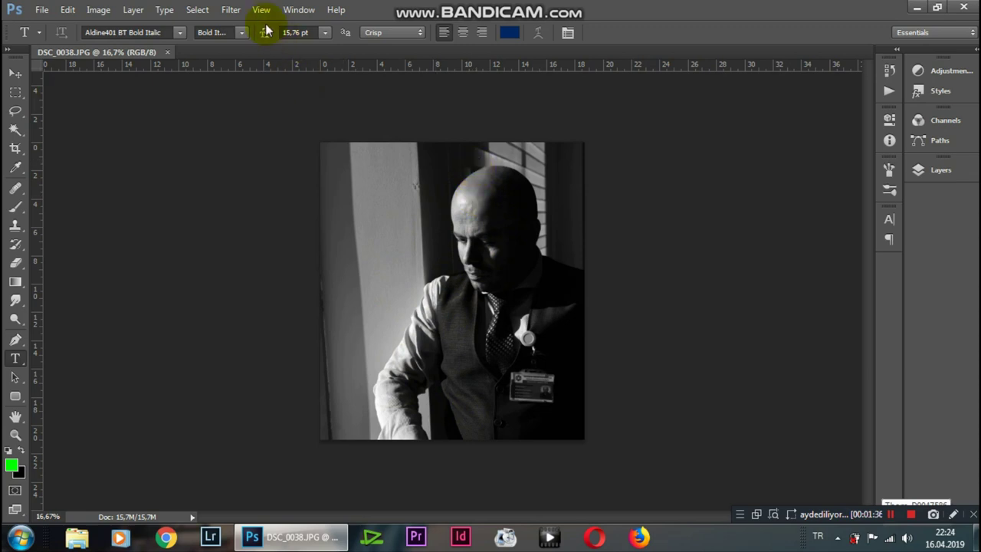
{"action": "left_click", "coordinate": [231, 17]}
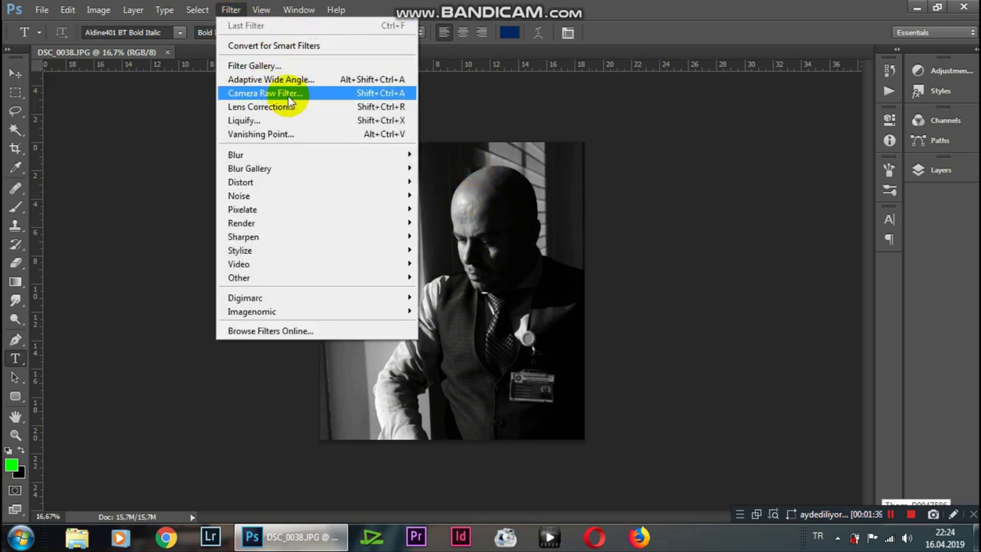
Apply Camera Raw with exposure -0,40, contrast +52, whites -46, blacks +8 and clarity +5
{"action": "left_click", "coordinate": [327, 95]}
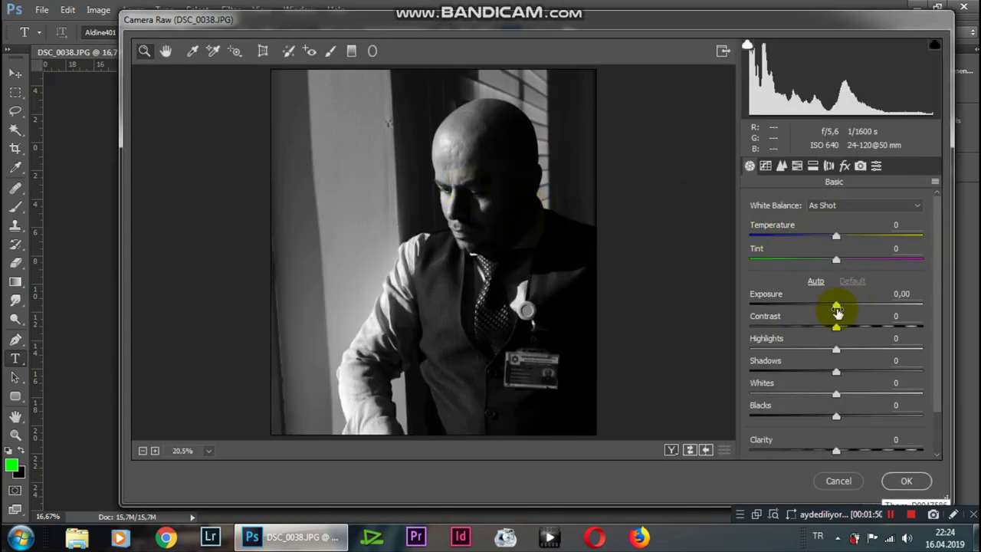
{"action": "left_click_drag", "start_coordinate": [837, 309], "coordinate": [829, 304]}
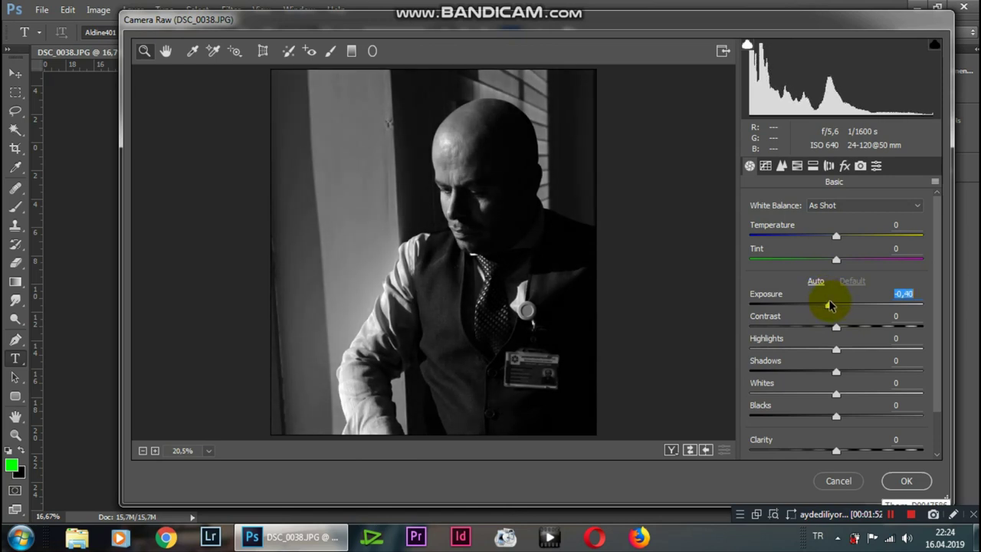
{"action": "mouse_move", "coordinate": [833, 327]}
{"action": "left_mouse_down"}
{"action": "mouse_move", "coordinate": [891, 329]}
{"action": "mouse_move", "coordinate": [865, 329]}
{"action": "mouse_move", "coordinate": [879, 343]}
{"action": "left_mouse_up"}
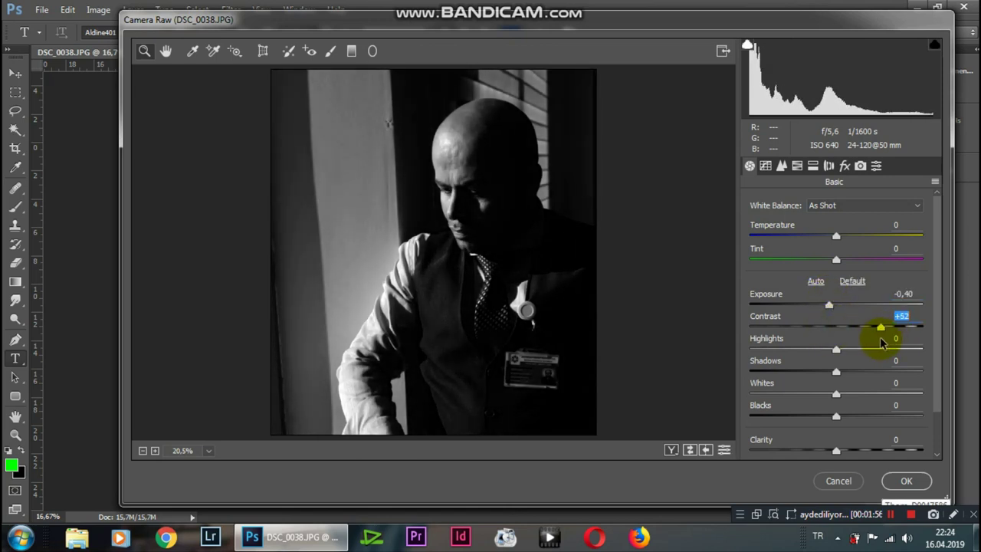
{"action": "mouse_move", "coordinate": [837, 354]}
{"action": "left_mouse_down"}
{"action": "mouse_move", "coordinate": [860, 351]}
{"action": "mouse_move", "coordinate": [835, 350]}
{"action": "mouse_move", "coordinate": [856, 380]}
{"action": "mouse_move", "coordinate": [832, 374]}
{"action": "mouse_move", "coordinate": [789, 395]}
{"action": "left_mouse_up"}
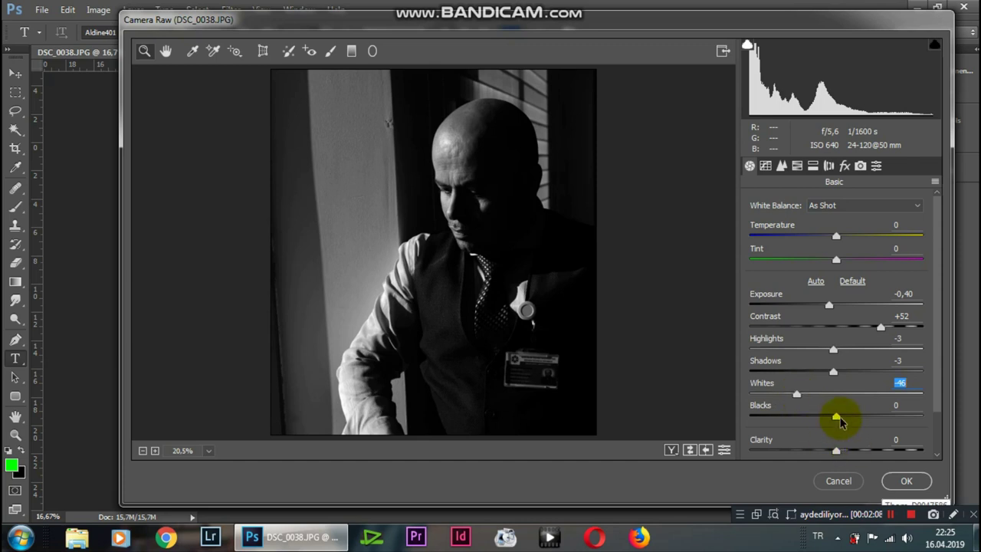
{"action": "mouse_move", "coordinate": [836, 418]}
{"action": "left_mouse_down"}
{"action": "mouse_move", "coordinate": [920, 418]}
{"action": "mouse_move", "coordinate": [827, 416]}
{"action": "mouse_move", "coordinate": [845, 418]}
{"action": "left_mouse_up"}
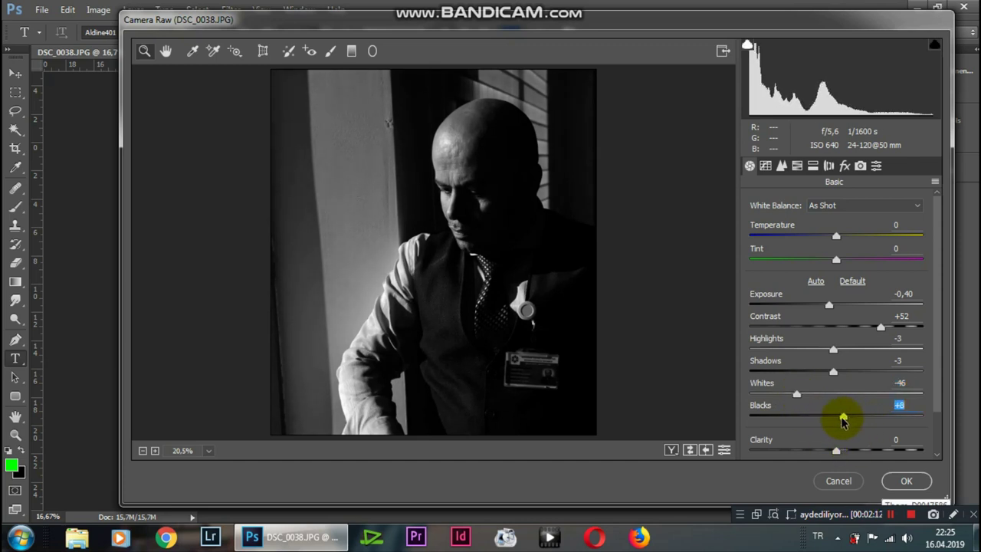
{"action": "scroll", "coordinate": [835, 406], "scroll_direction": "down", "scroll_amount": 2}
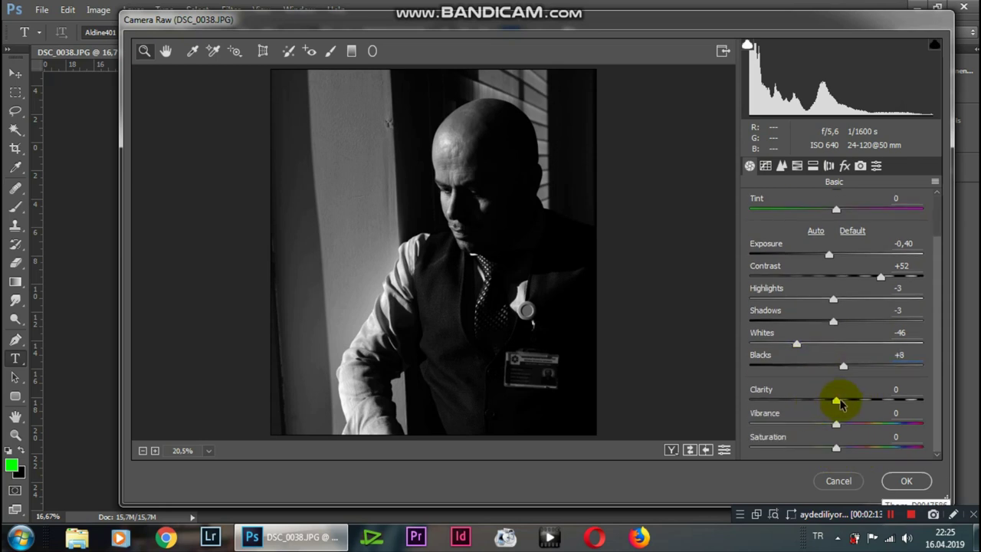
{"action": "left_click_drag", "start_coordinate": [835, 404], "coordinate": [842, 404]}
{"action": "left_click_drag", "start_coordinate": [834, 298], "coordinate": [842, 302]}
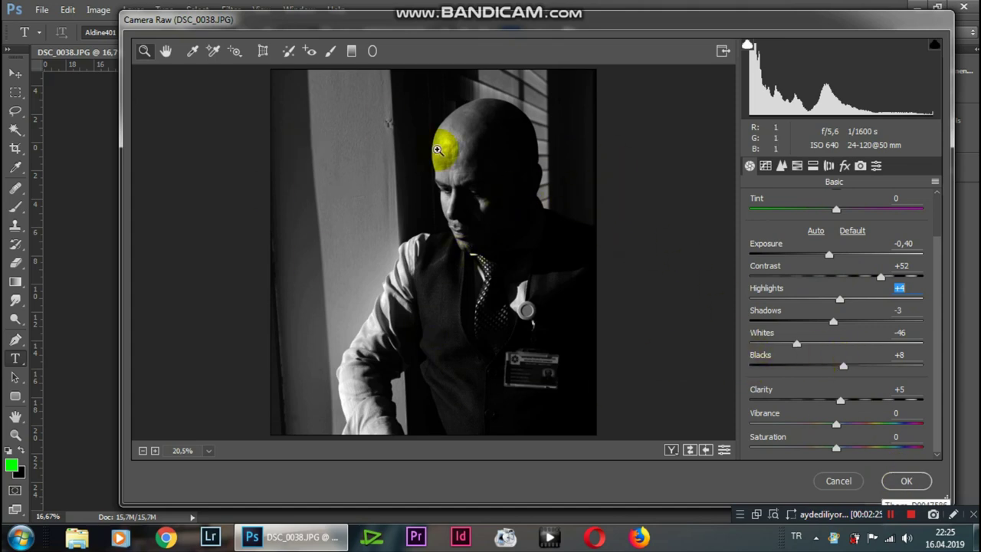
{"action": "left_click", "coordinate": [900, 480]}
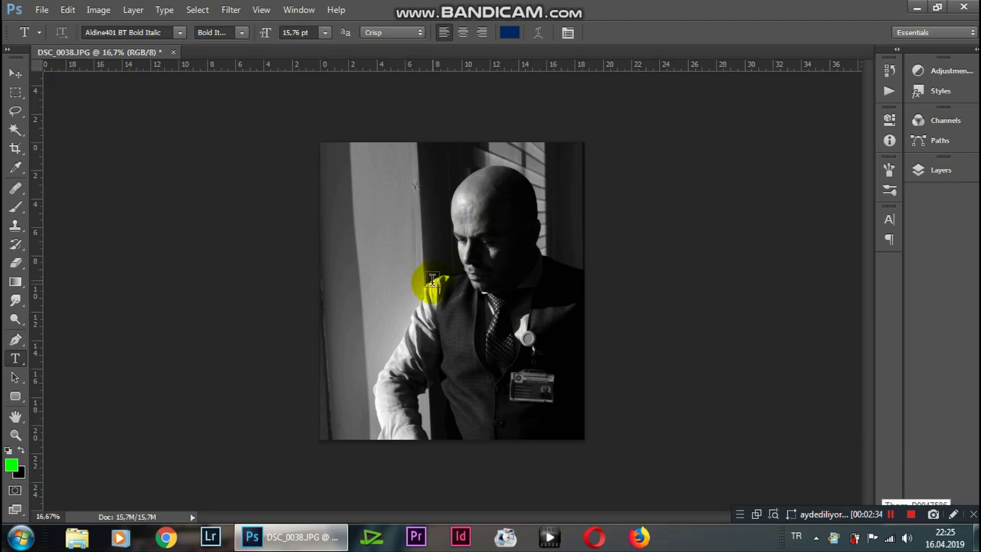
Apply the Camera Raw filter to the portrait a second time
{"action": "left_click", "coordinate": [229, 11]}
{"action": "left_click", "coordinate": [260, 90]}
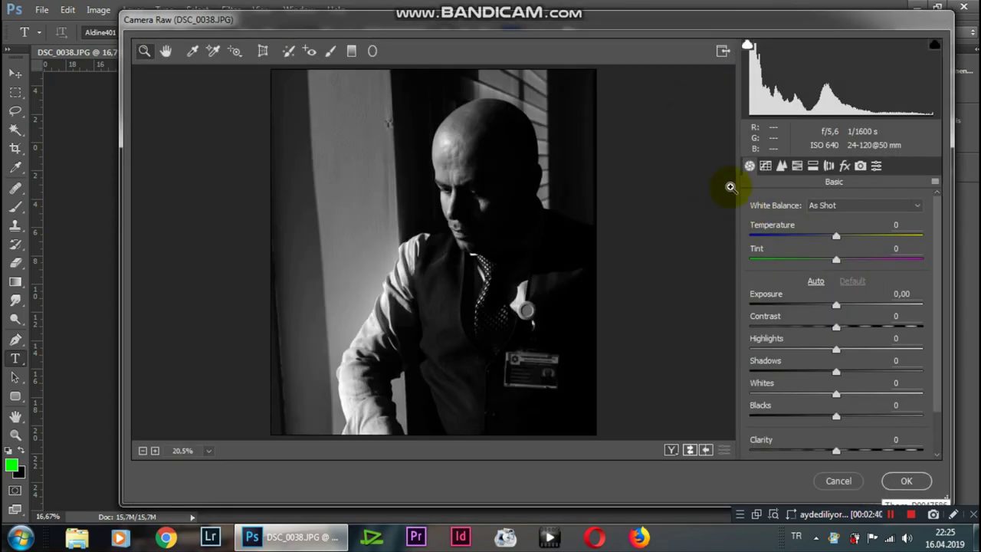
{"action": "left_click", "coordinate": [905, 480]}
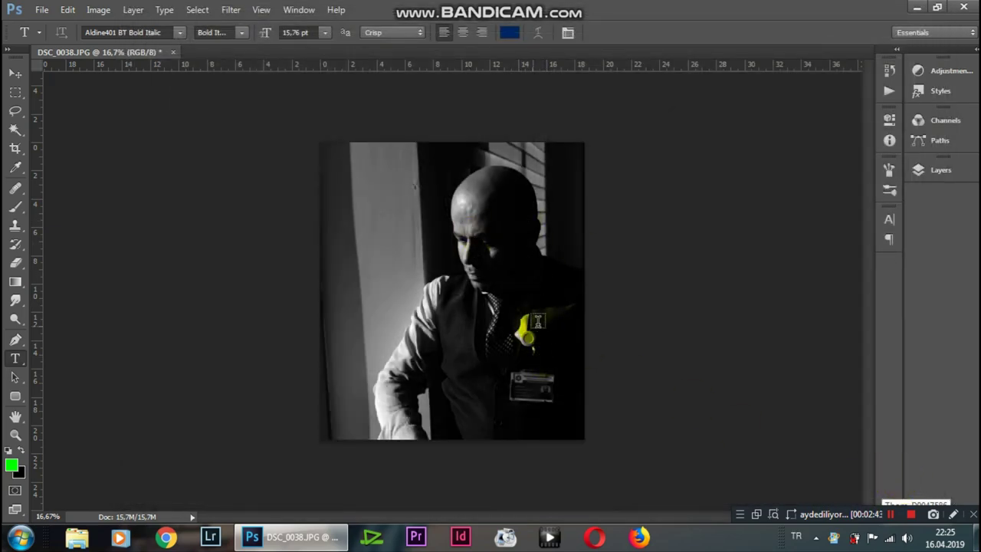
Zoom in for a closer look at the portrait
{"action": "key", "text": "ctrl+plus"}
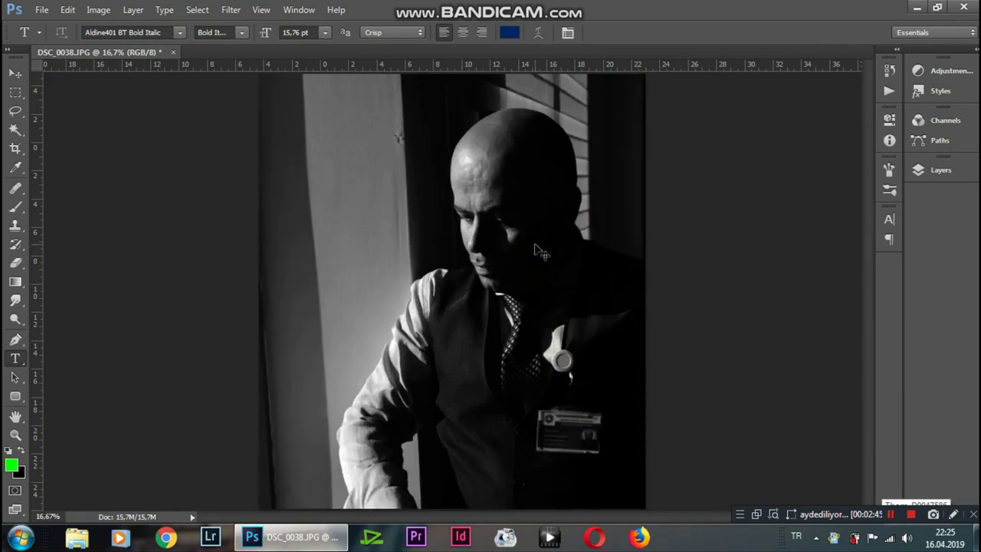
{"action": "scroll", "coordinate": [538, 234], "scroll_direction": "up", "scroll_amount": 2}
{"action": "scroll", "coordinate": [537, 234], "scroll_direction": "up", "scroll_amount": 1}
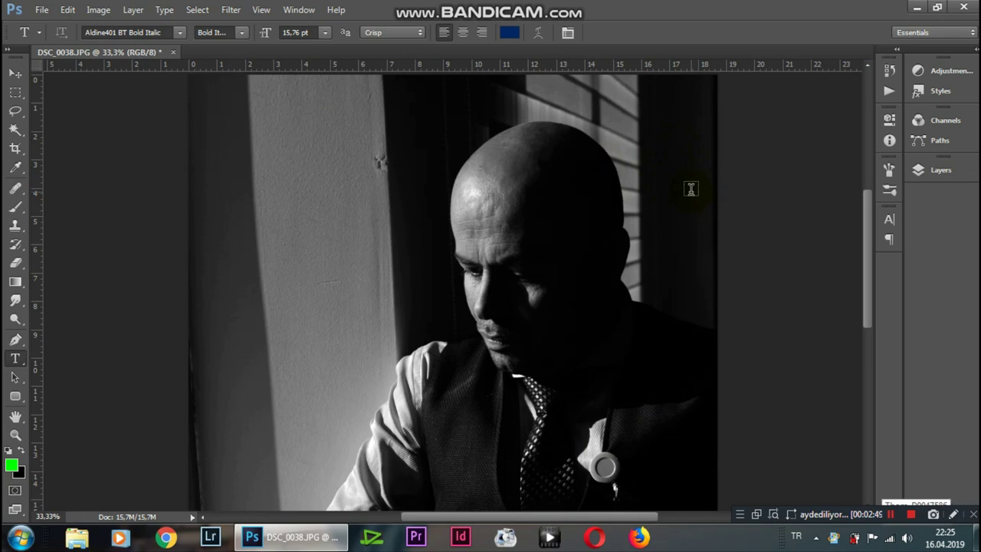
{"action": "left_click", "coordinate": [232, 11]}
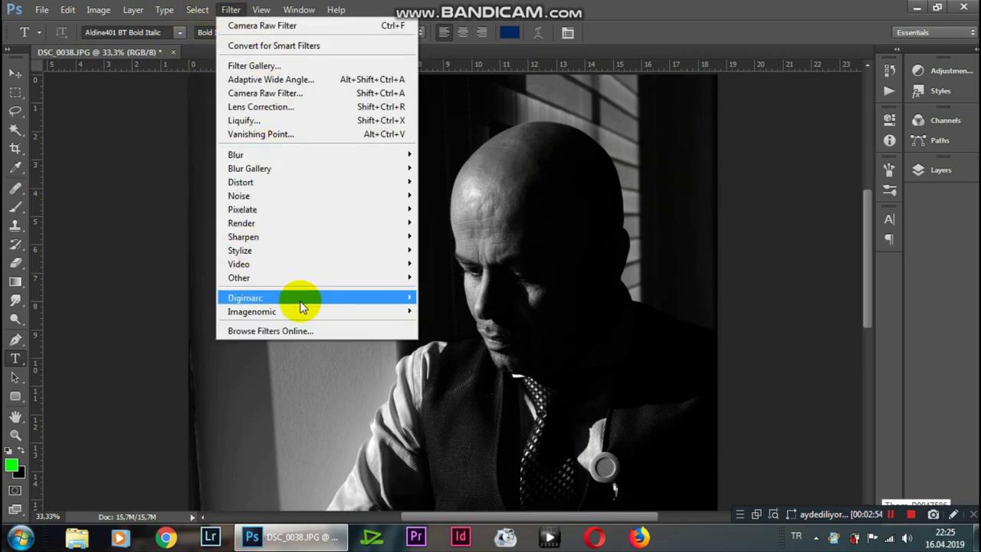
{"action": "mouse_move", "coordinate": [252, 311]}
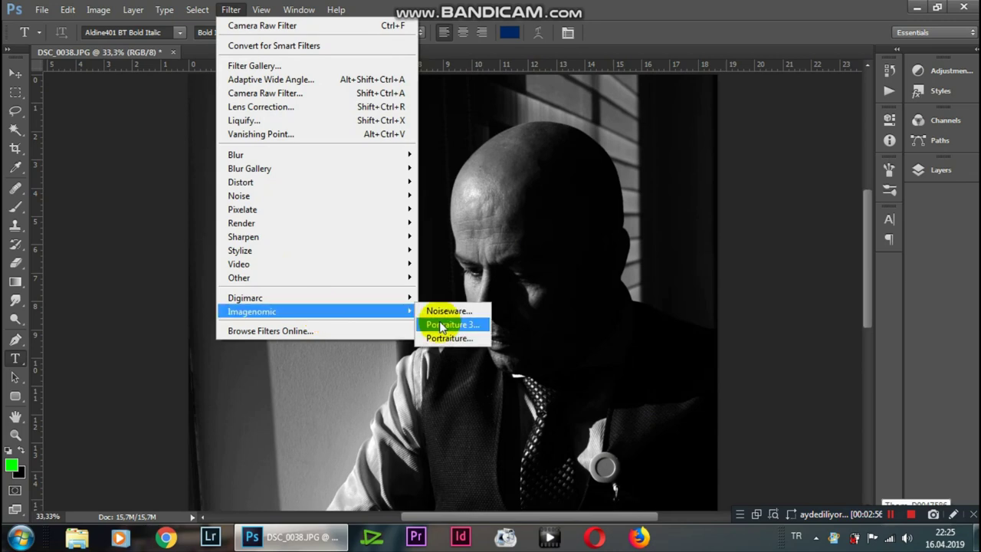
Apply Imagenomic Noiseware with the Default preset, checking the head in the preview
{"action": "left_click", "coordinate": [446, 311]}
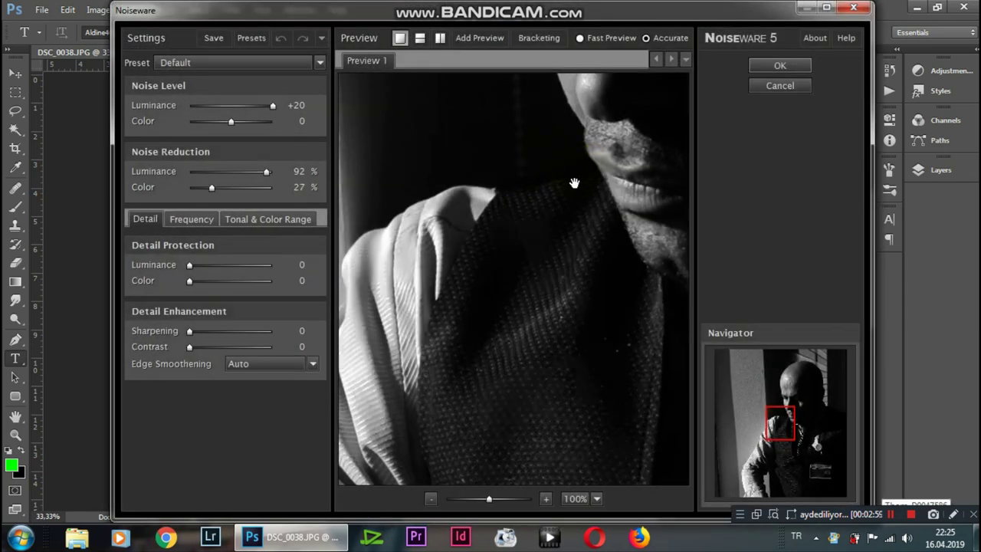
{"action": "mouse_move", "coordinate": [574, 182]}
{"action": "left_mouse_down"}
{"action": "mouse_move", "coordinate": [525, 192]}
{"action": "mouse_move", "coordinate": [472, 158]}
{"action": "mouse_move", "coordinate": [488, 251]}
{"action": "mouse_move", "coordinate": [619, 272]}
{"action": "left_mouse_up"}
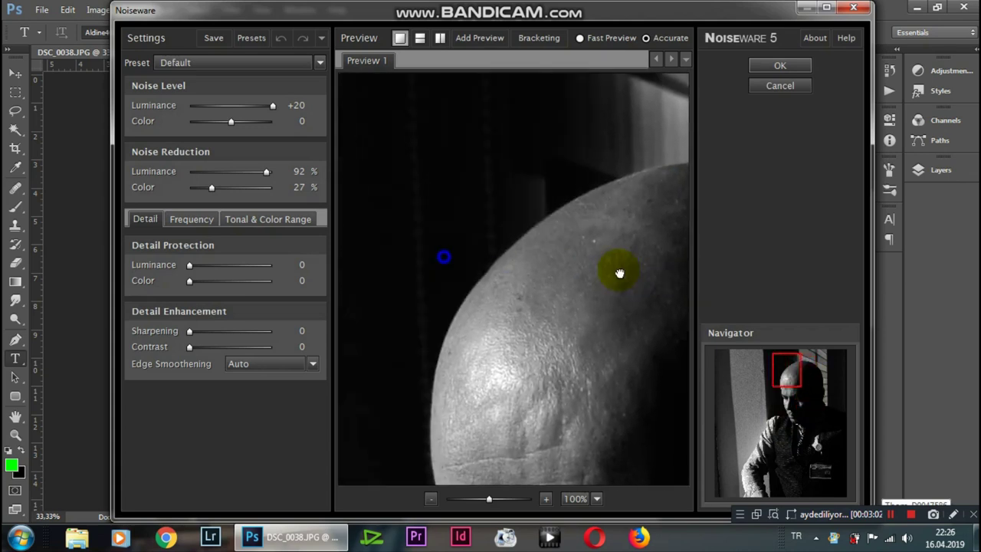
{"action": "left_click_drag", "start_coordinate": [452, 287], "coordinate": [570, 260]}
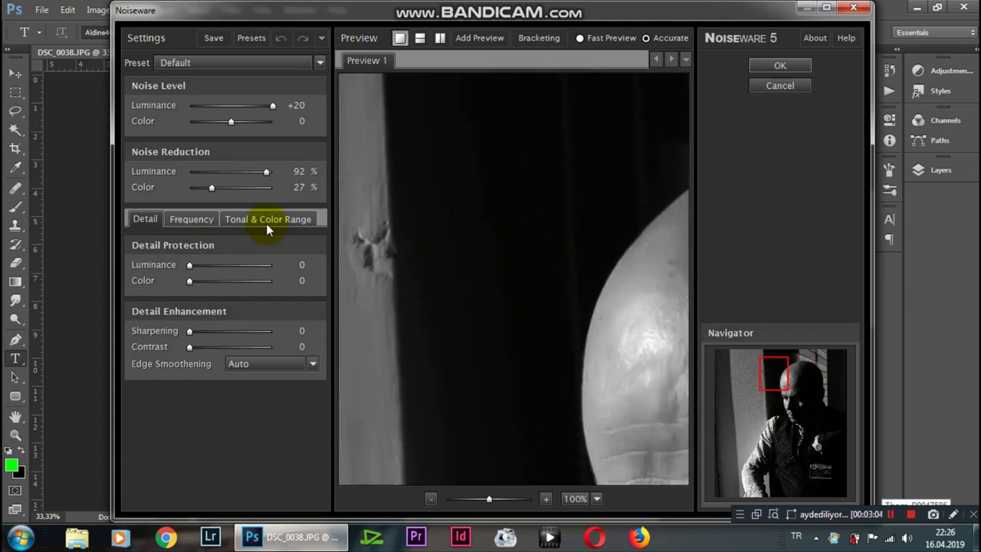
{"action": "mouse_move", "coordinate": [570, 265]}
{"action": "left_mouse_down"}
{"action": "mouse_move", "coordinate": [451, 236]}
{"action": "mouse_move", "coordinate": [556, 240]}
{"action": "left_mouse_up"}
{"action": "left_click_drag", "start_coordinate": [501, 226], "coordinate": [476, 257]}
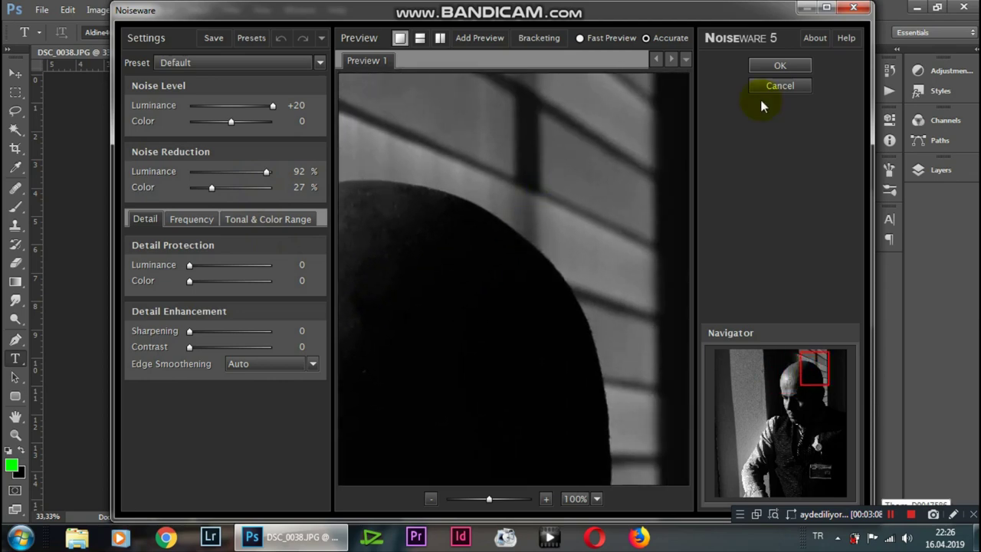
{"action": "left_click", "coordinate": [779, 65]}
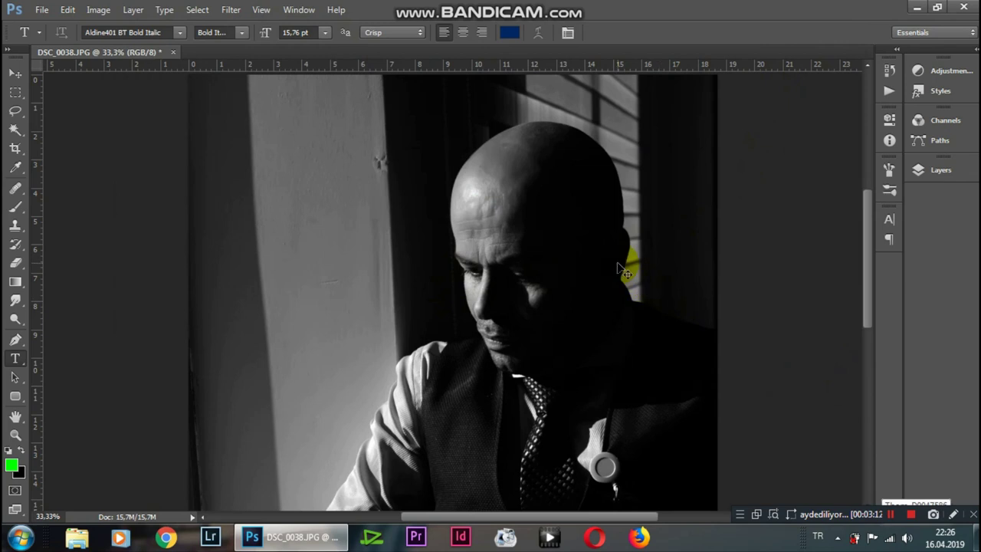
Zoom back to 33.3% and select the Pen tool (P)
{"action": "key", "text": "ctrl+minus"}
{"action": "scroll", "coordinate": [482, 226], "scroll_direction": "up", "scroll_amount": 3}
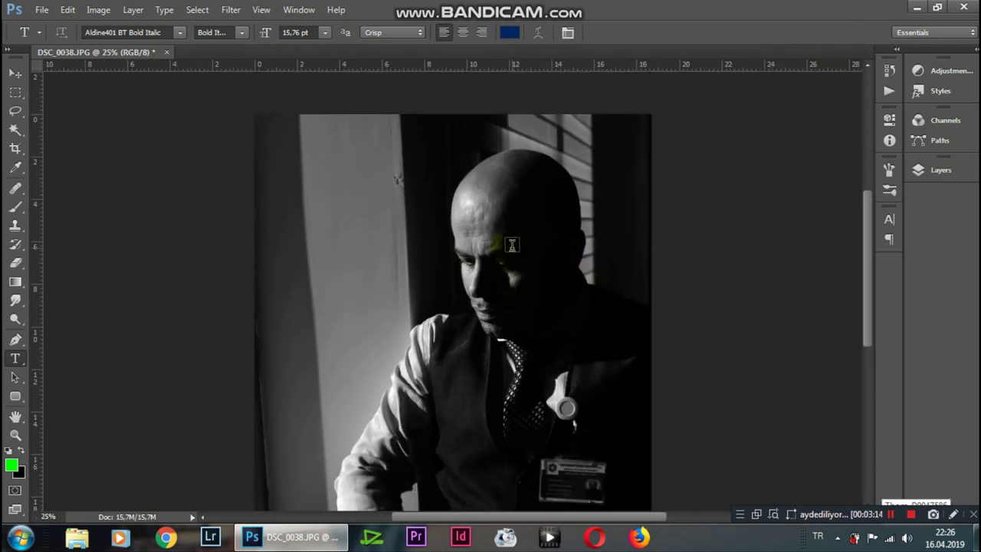
{"action": "scroll", "coordinate": [431, 259], "scroll_direction": "down", "scroll_amount": 2}
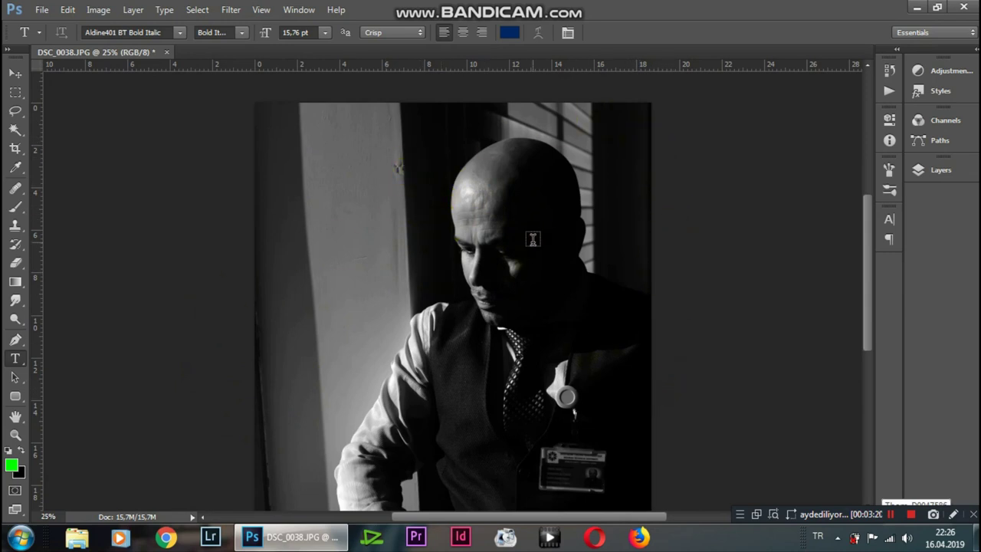
{"action": "key", "text": "ctrl+plus"}
{"action": "key", "text": "ctrl+plus"}
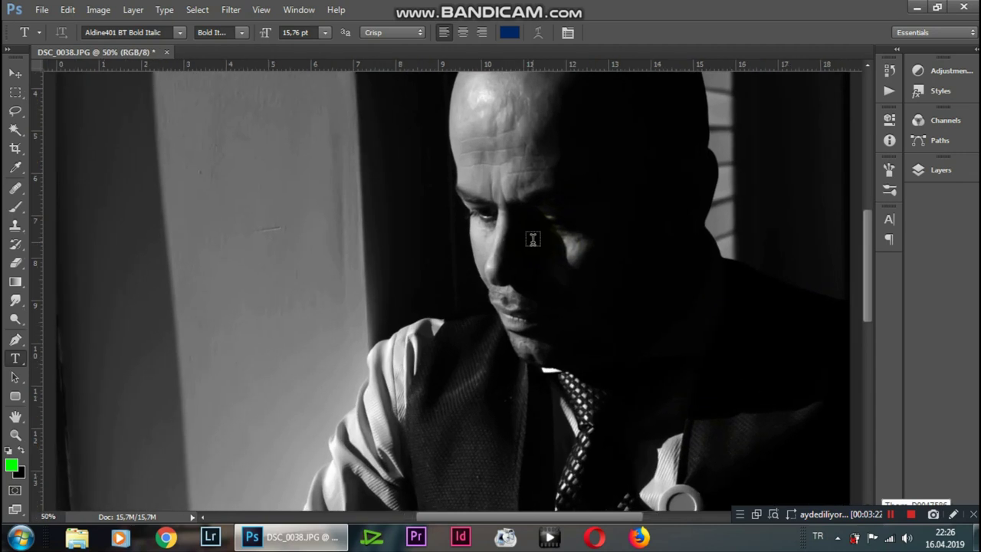
{"action": "scroll", "coordinate": [491, 276], "scroll_direction": "up", "scroll_amount": 2}
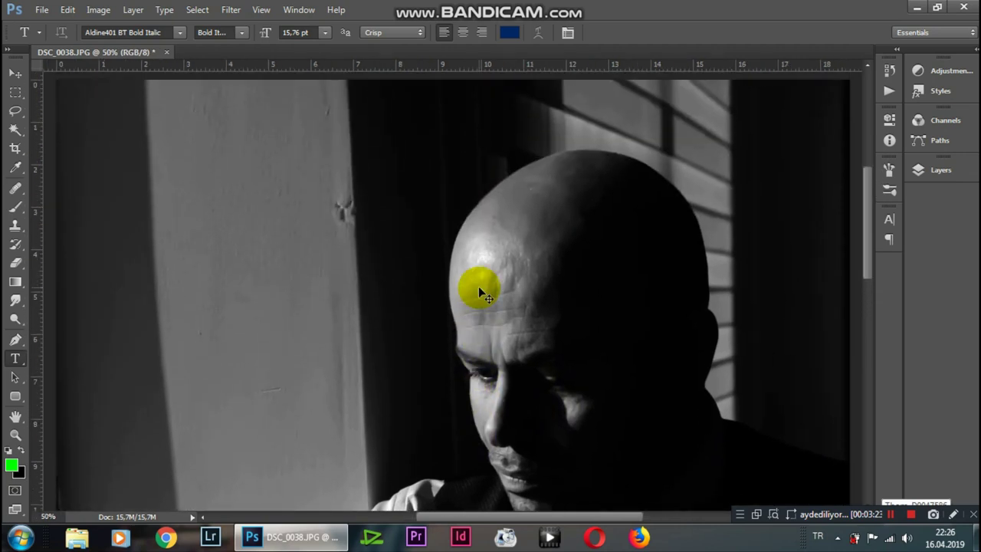
{"action": "key", "text": "ctrl+minus"}
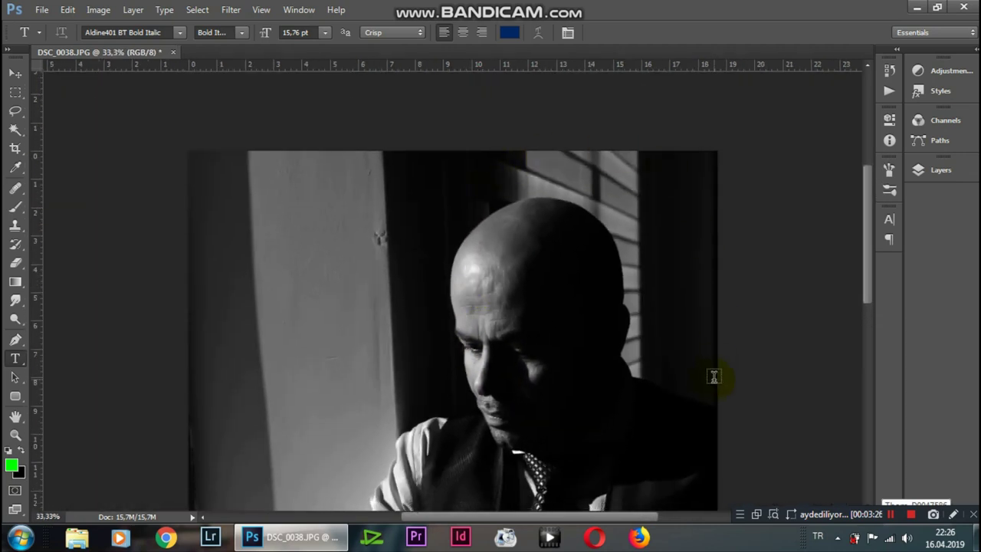
{"action": "key", "text": "p"}
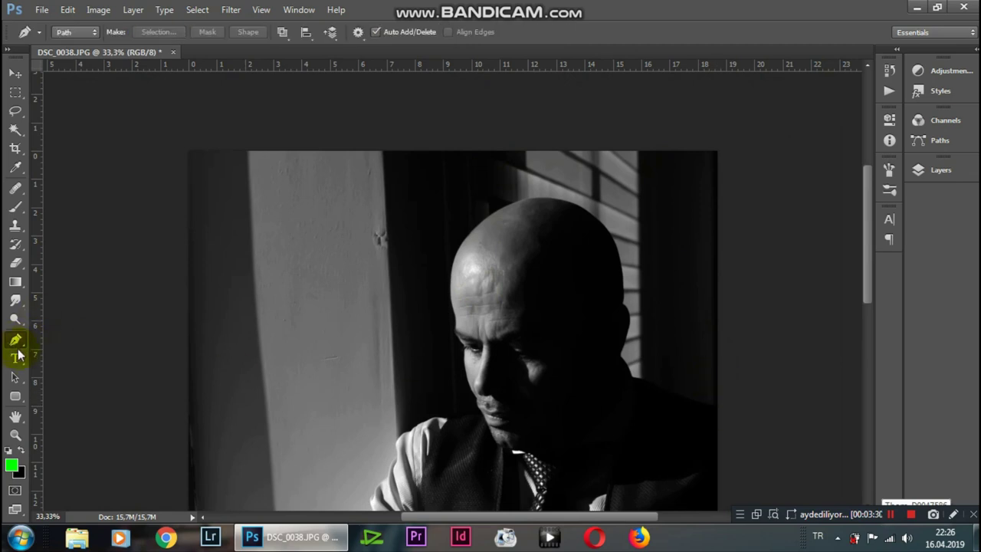
Start the path at the right edge and trace up the shoulder, neck and back of the head
{"action": "left_click", "coordinate": [717, 413]}
{"action": "left_click_drag", "start_coordinate": [670, 405], "coordinate": [642, 390]}
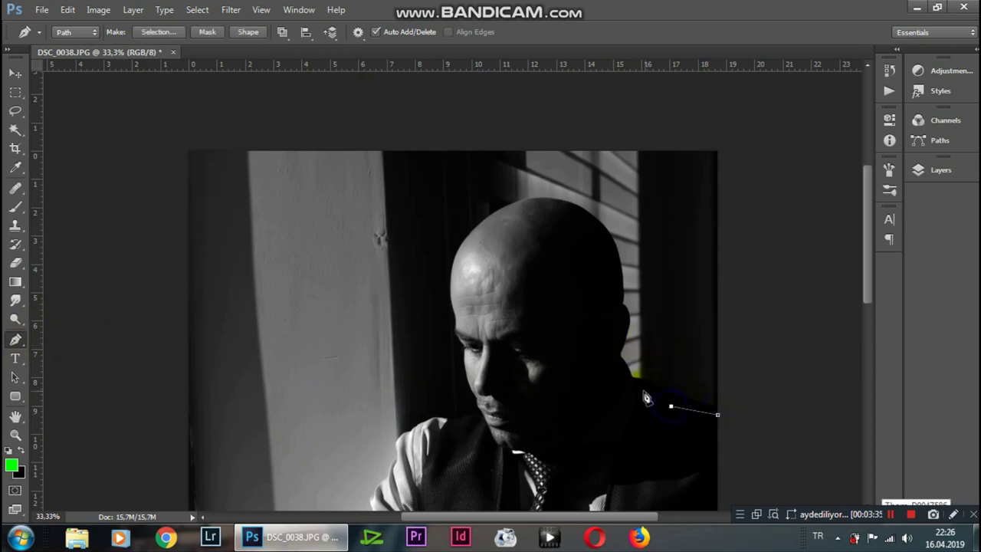
{"action": "left_click_drag", "start_coordinate": [610, 347], "coordinate": [610, 344]}
{"action": "left_click_drag", "start_coordinate": [613, 318], "coordinate": [615, 302]}
{"action": "mouse_move", "coordinate": [618, 254]}
{"action": "left_mouse_down"}
{"action": "mouse_move", "coordinate": [606, 234]}
{"action": "mouse_move", "coordinate": [560, 209]}
{"action": "left_mouse_up"}
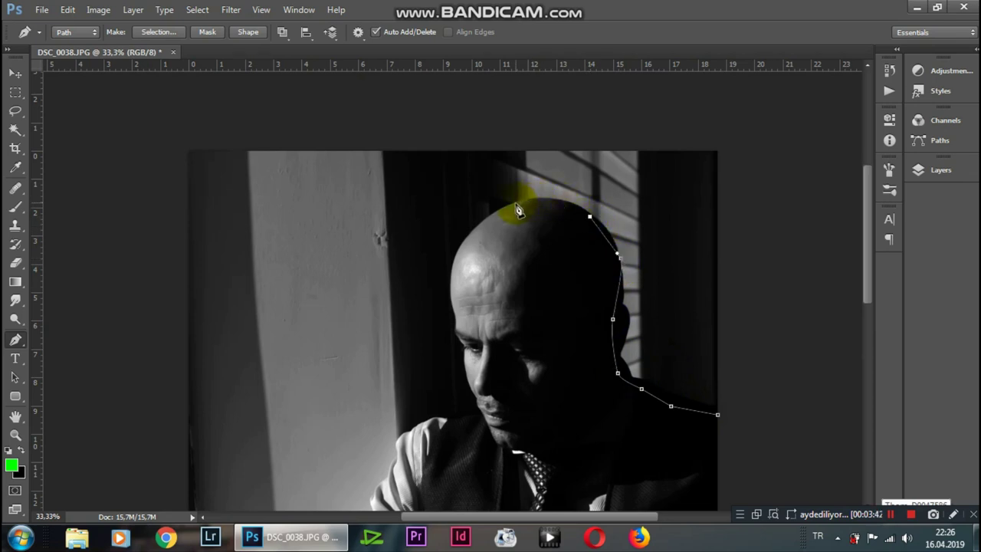
{"action": "mouse_move", "coordinate": [510, 208]}
{"action": "left_mouse_down"}
{"action": "mouse_move", "coordinate": [446, 227]}
{"action": "mouse_move", "coordinate": [458, 228]}
{"action": "left_mouse_up"}
{"action": "left_click", "coordinate": [510, 209], "text": "alt"}
Continue the path down the left side of the head to a sharp forehead corner
{"action": "scroll", "coordinate": [469, 230], "scroll_direction": "up", "scroll_amount": 1}
{"action": "scroll", "coordinate": [470, 230], "scroll_direction": "up", "scroll_amount": 1}
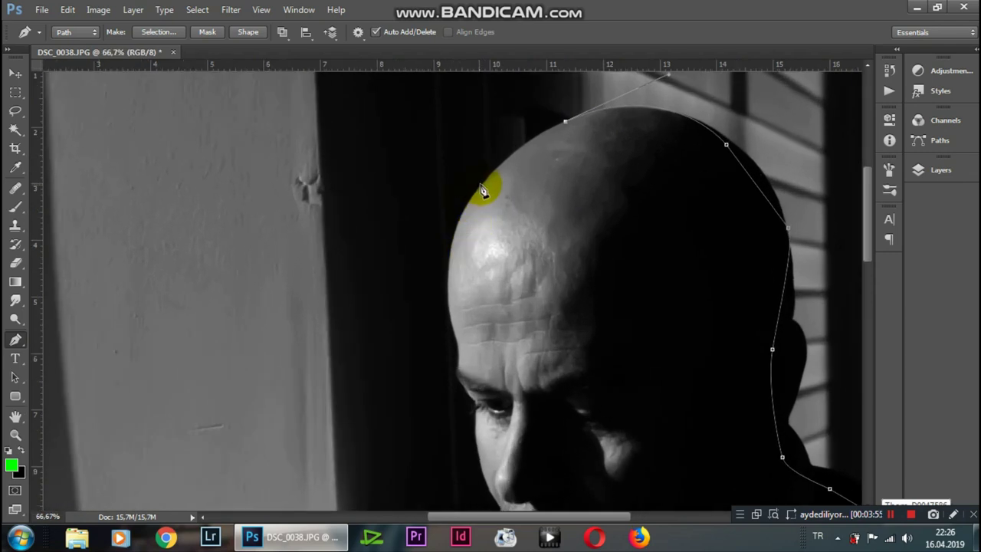
{"action": "left_click_drag", "start_coordinate": [483, 184], "coordinate": [448, 230]}
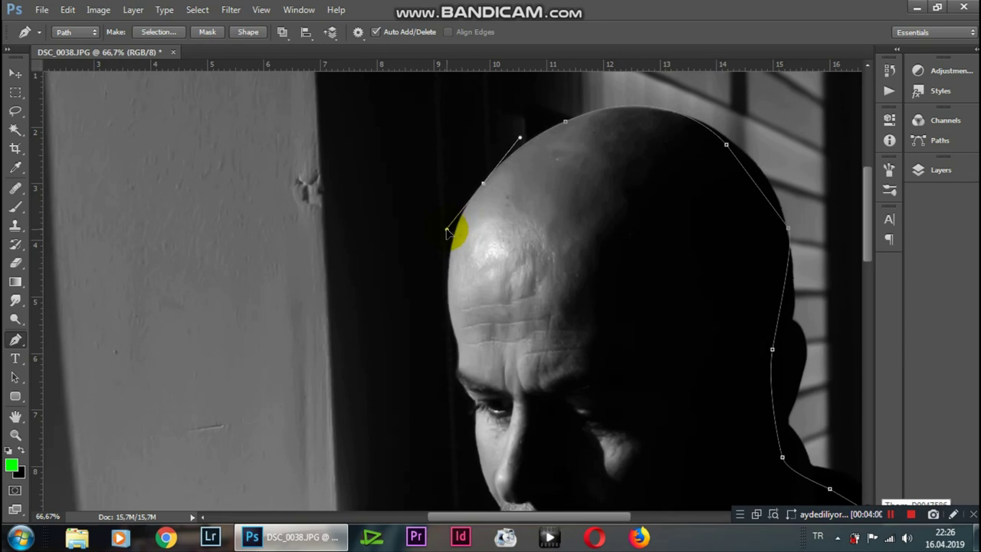
{"action": "left_click", "coordinate": [484, 186], "text": "alt"}
{"action": "left_click_drag", "start_coordinate": [448, 264], "coordinate": [444, 322]}
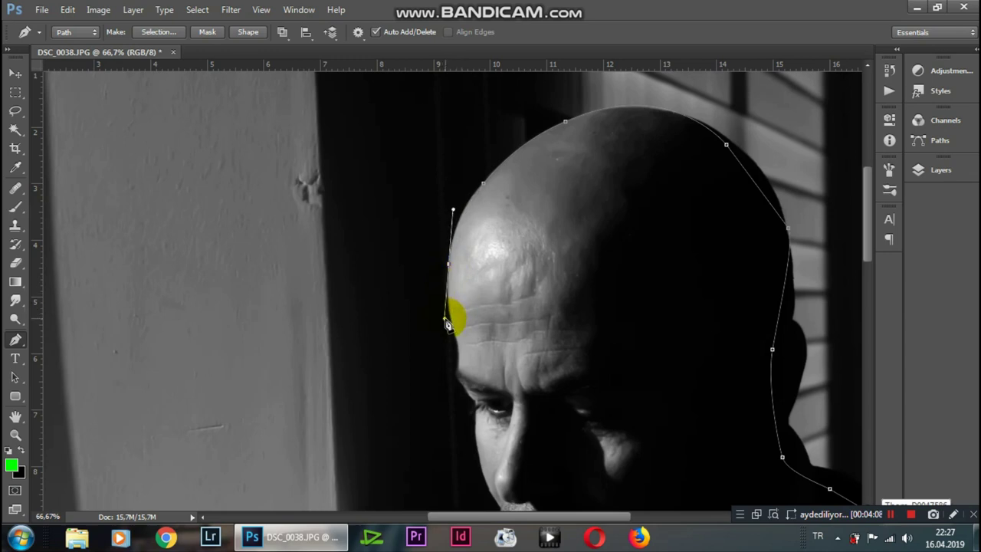
{"action": "left_click", "coordinate": [449, 266]}
{"action": "left_click_drag", "start_coordinate": [454, 331], "coordinate": [462, 368]}
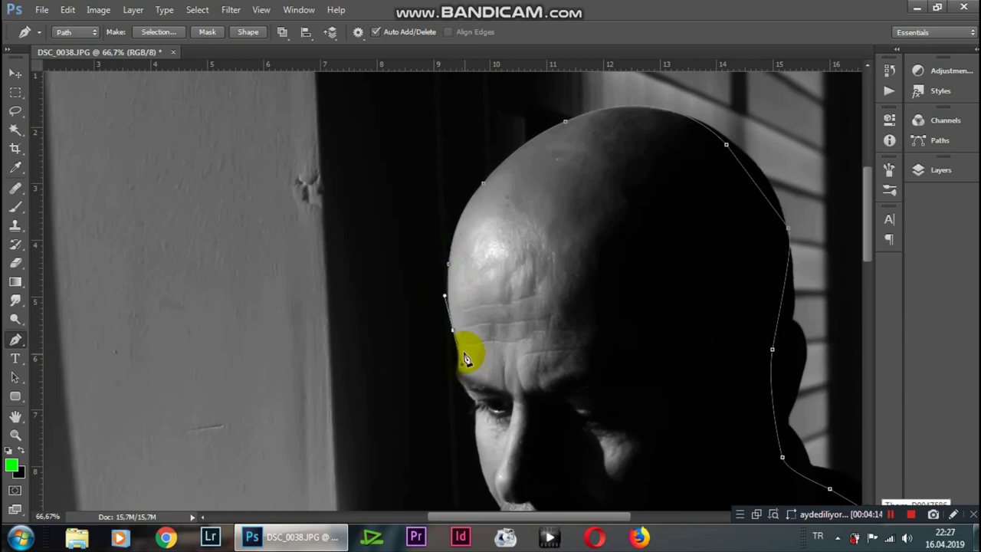
{"action": "mouse_move", "coordinate": [464, 371]}
{"action": "left_mouse_down"}
{"action": "mouse_move", "coordinate": [452, 339]}
{"action": "mouse_move", "coordinate": [455, 377]}
{"action": "left_mouse_up"}
{"action": "left_click", "coordinate": [452, 373]}
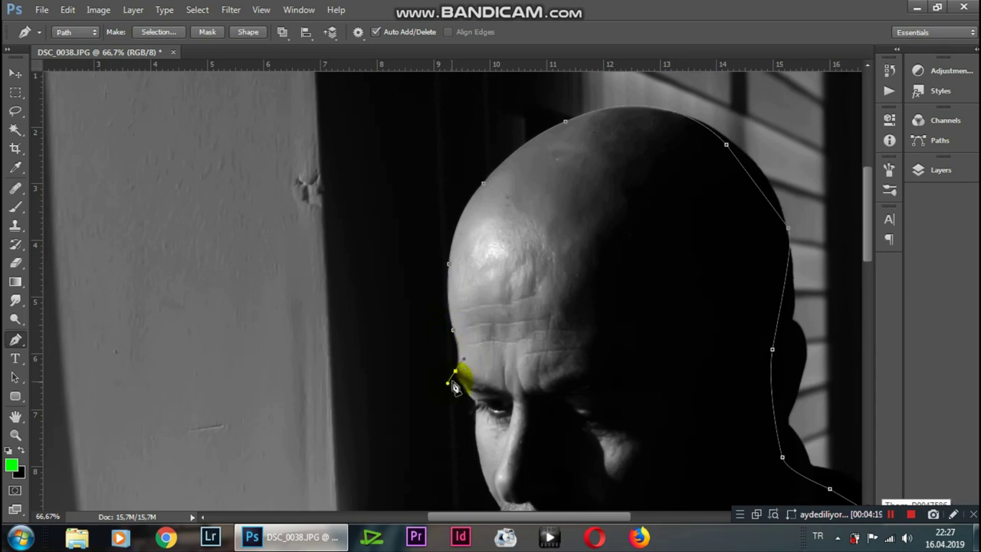
{"action": "left_click", "coordinate": [456, 373]}
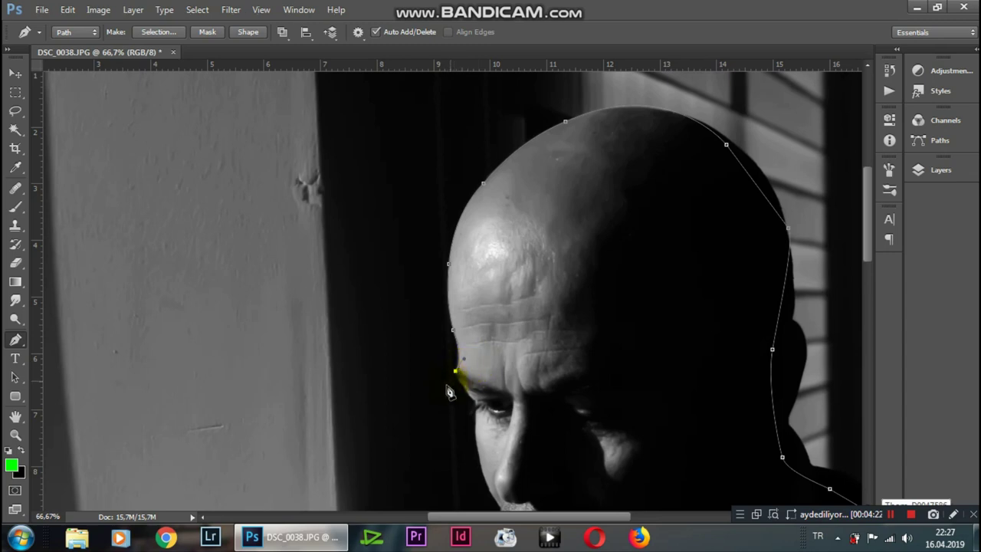
Trace the path along the brow, cheek, nose and lips, then out toward the shoulder
{"action": "left_click_drag", "start_coordinate": [456, 376], "coordinate": [401, 259]}
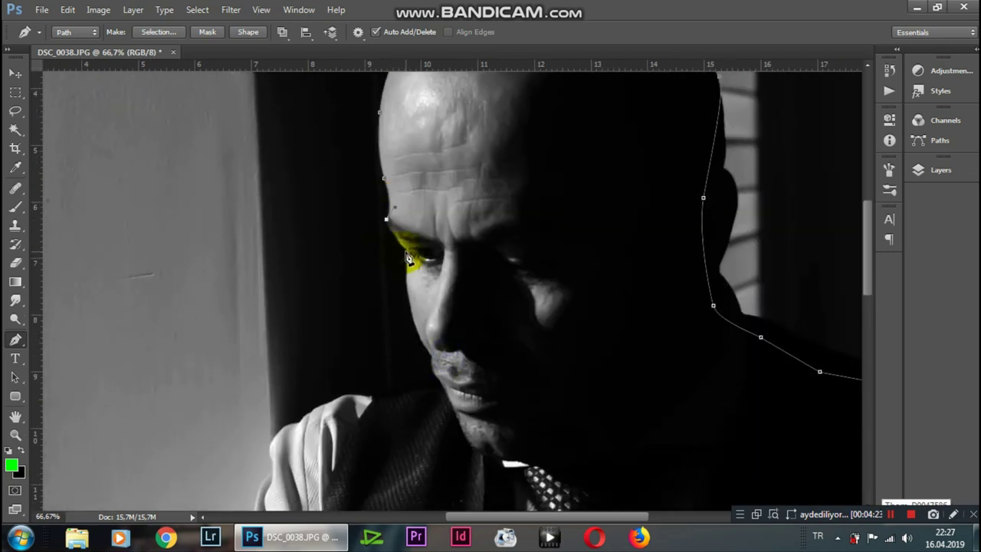
{"action": "mouse_move", "coordinate": [406, 253]}
{"action": "left_mouse_down"}
{"action": "mouse_move", "coordinate": [416, 257]}
{"action": "mouse_move", "coordinate": [404, 255]}
{"action": "left_mouse_up"}
{"action": "left_click", "coordinate": [404, 272]}
{"action": "left_click_drag", "start_coordinate": [404, 275], "coordinate": [410, 277]}
{"action": "left_click", "coordinate": [432, 357]}
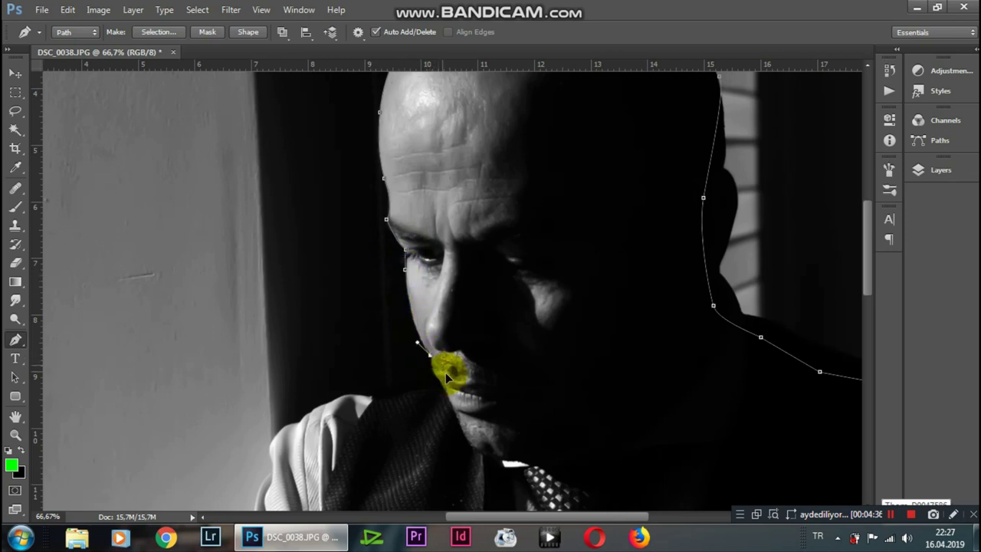
{"action": "mouse_move", "coordinate": [453, 387]}
{"action": "left_mouse_down"}
{"action": "mouse_move", "coordinate": [423, 357]}
{"action": "mouse_move", "coordinate": [456, 402]}
{"action": "mouse_move", "coordinate": [445, 394]}
{"action": "left_mouse_up"}
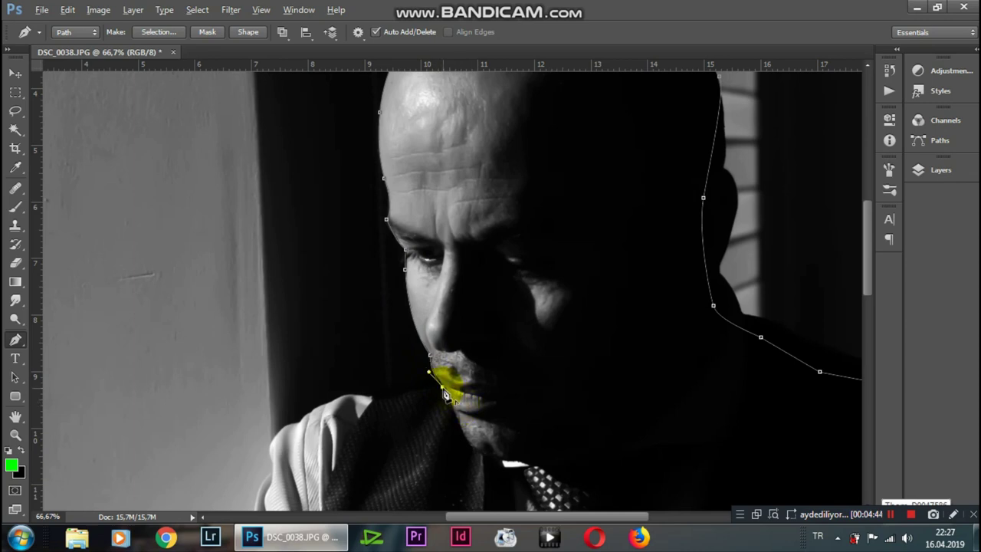
{"action": "left_click_drag", "start_coordinate": [444, 393], "coordinate": [443, 388]}
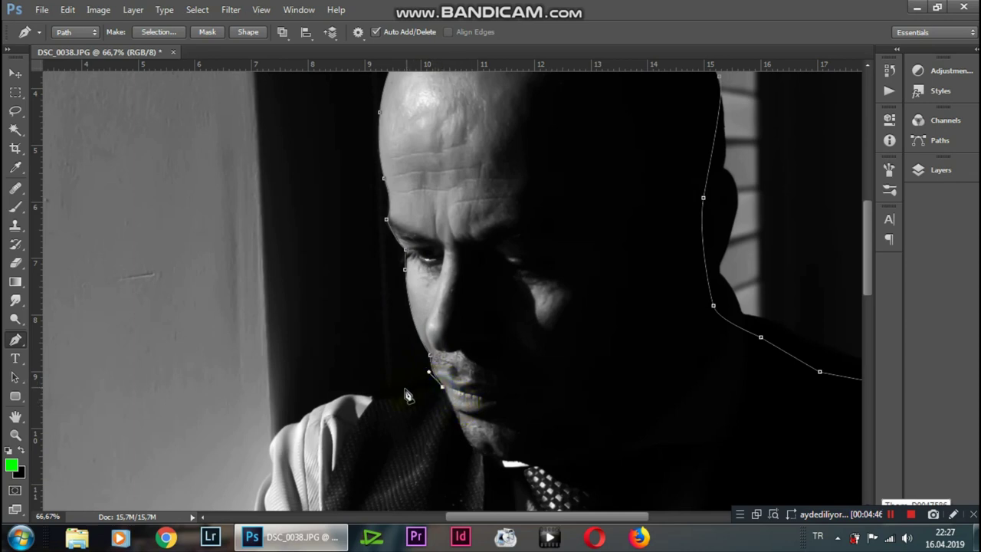
{"action": "left_click", "coordinate": [401, 387]}
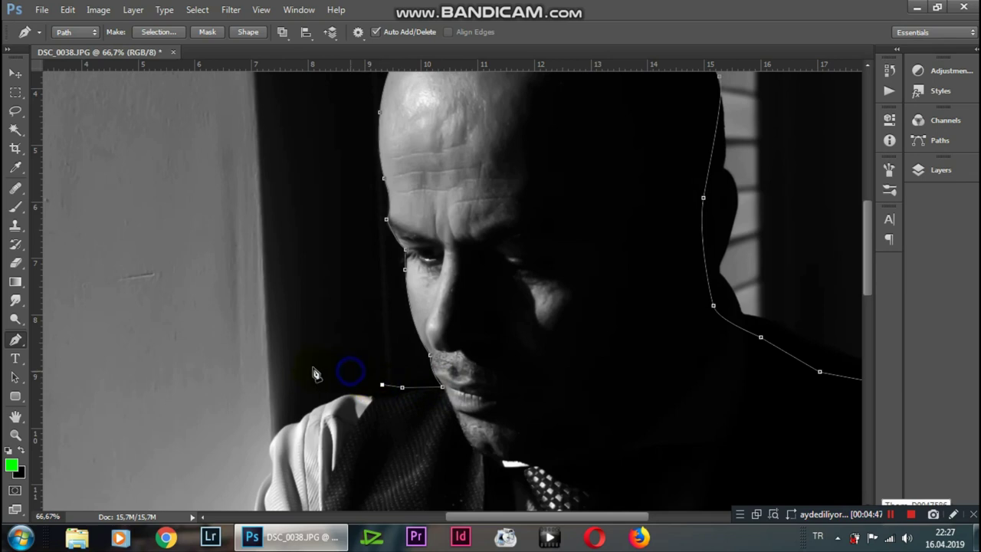
{"action": "left_click", "coordinate": [292, 400]}
Carry the path along the shoulder edge, ending in a sharp corner
{"action": "key", "text": "ctrl+minus"}
{"action": "key", "text": "ctrl+minus"}
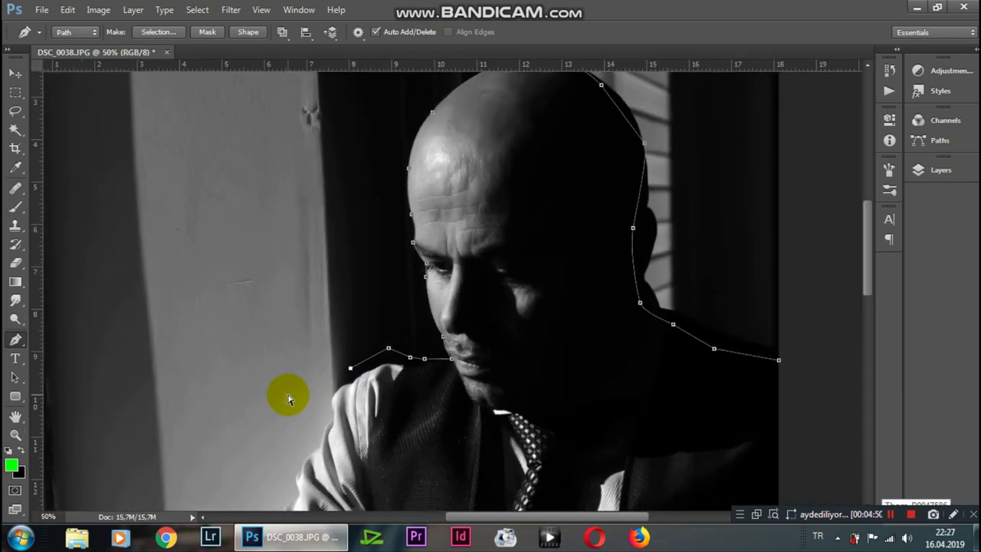
{"action": "key", "text": "ctrl+minus"}
{"action": "scroll", "coordinate": [292, 400], "scroll_direction": "up", "scroll_amount": 2}
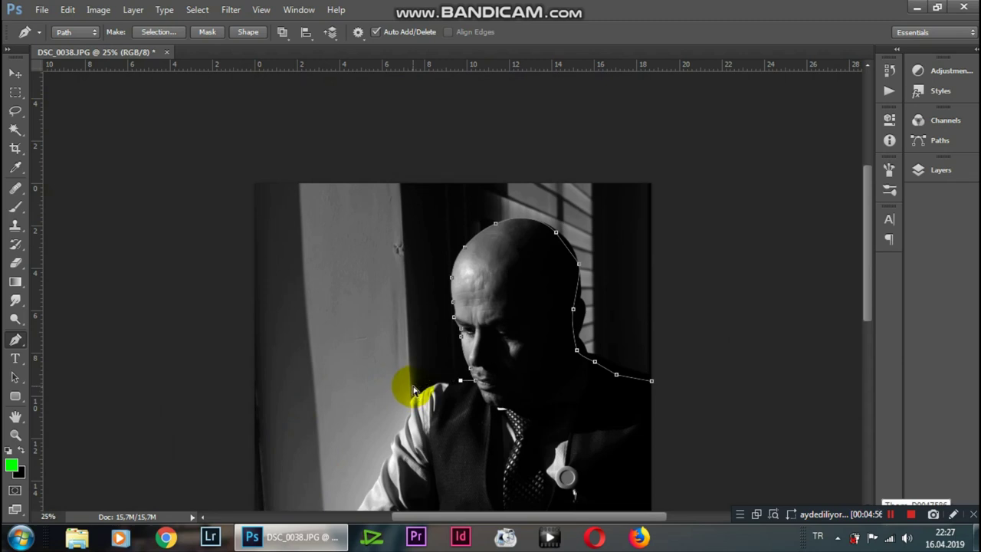
{"action": "left_click", "coordinate": [450, 383]}
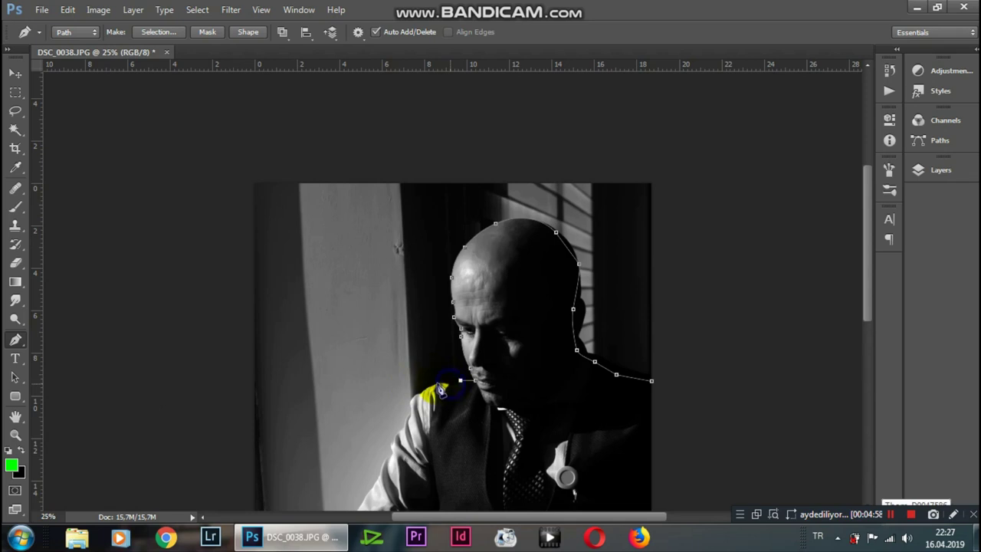
{"action": "left_click_drag", "start_coordinate": [425, 389], "coordinate": [406, 402]}
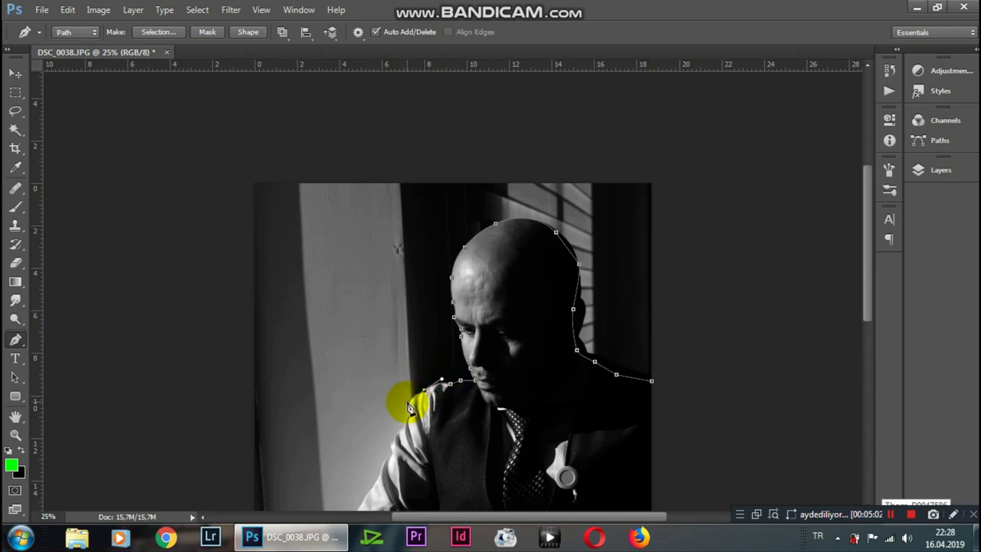
{"action": "left_click", "coordinate": [424, 390], "text": "alt"}
Route the path up to the top edge and around the photo's right side, closing it at the start
{"action": "left_click", "coordinate": [401, 184]}
{"action": "left_click", "coordinate": [705, 172]}
{"action": "left_click", "coordinate": [739, 264]}
{"action": "left_click", "coordinate": [753, 356]}
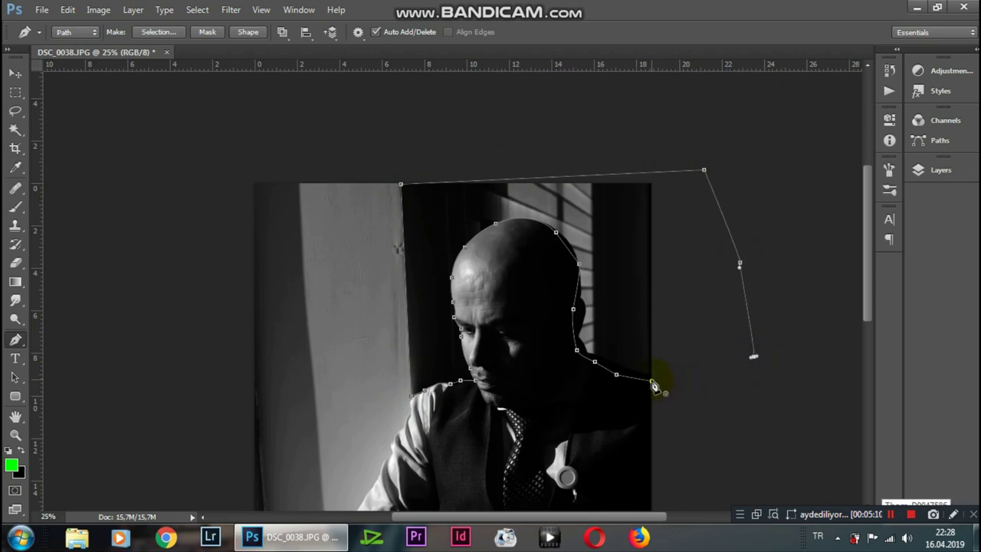
{"action": "left_click", "coordinate": [651, 381]}
Convert the closed pen path into a selection
{"action": "key", "text": "ctrl+Return"}
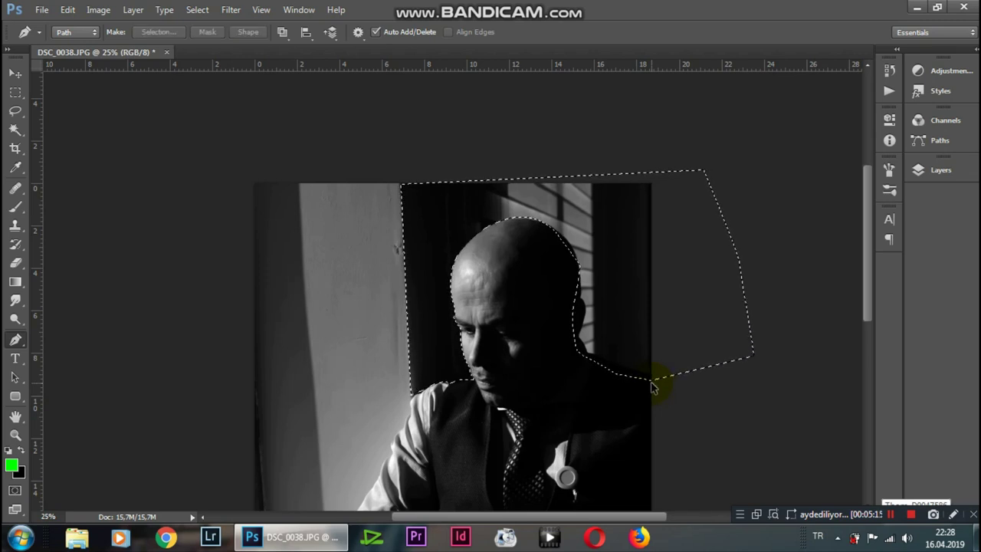
{"action": "key", "text": "ctrl+z"}
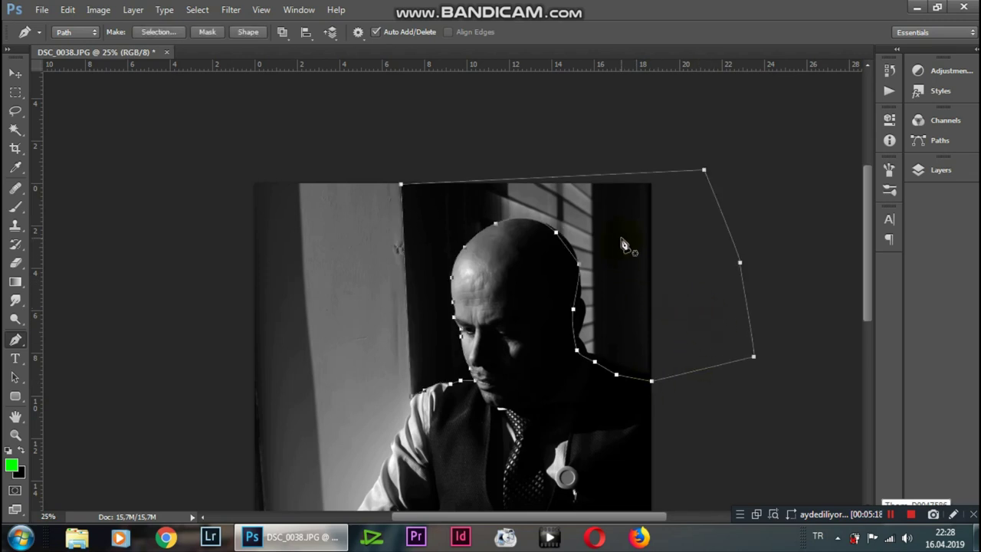
{"action": "right_click", "coordinate": [622, 241]}
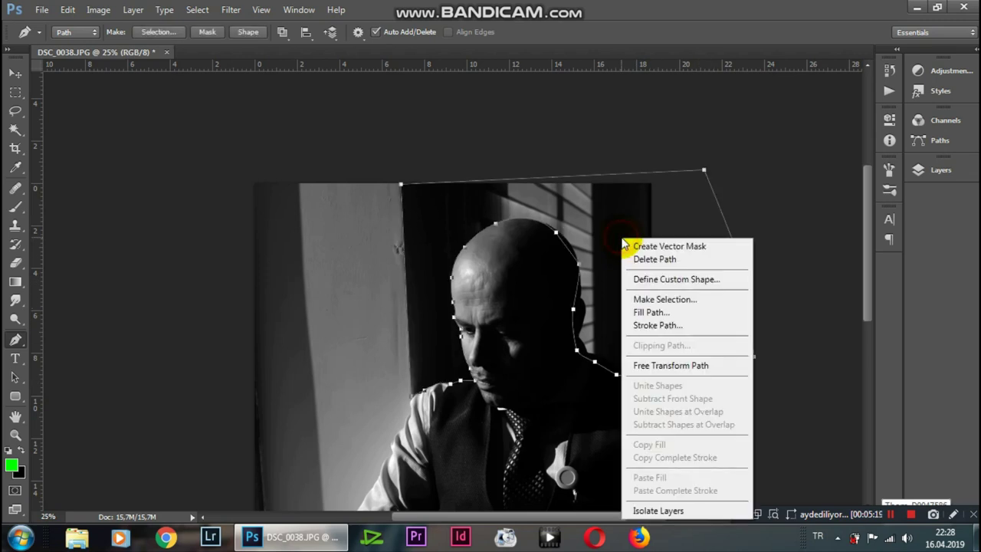
{"action": "left_click", "coordinate": [681, 305]}
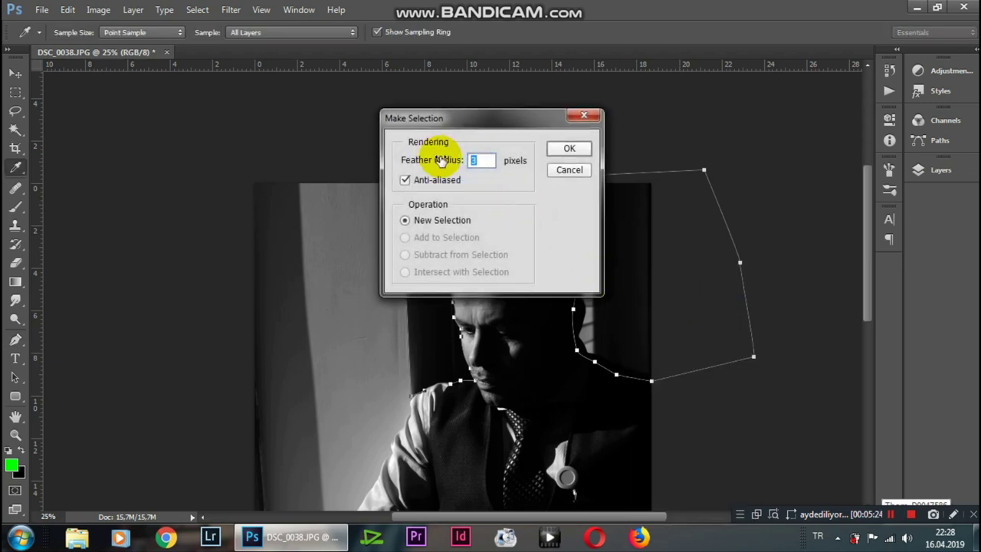
{"action": "left_click", "coordinate": [568, 149]}
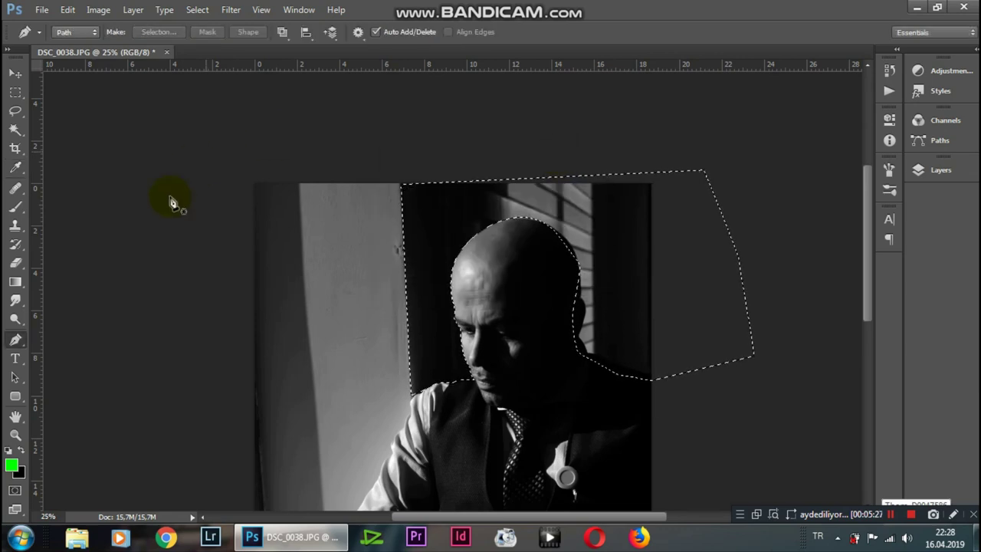
Fill the selected background with black foreground colour, then deselect
{"action": "left_click", "coordinate": [15, 463]}
{"action": "left_click", "coordinate": [585, 303]}
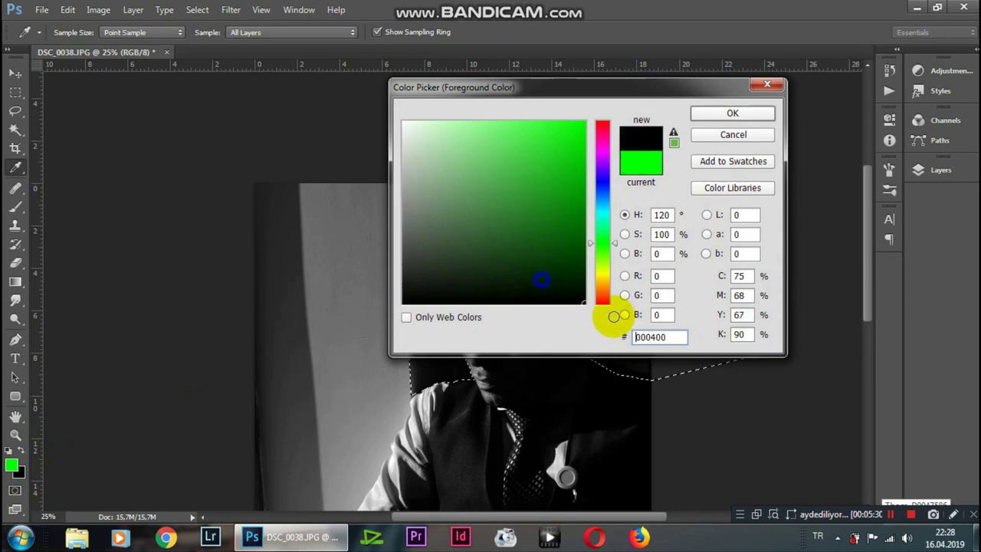
{"action": "left_click", "coordinate": [686, 88]}
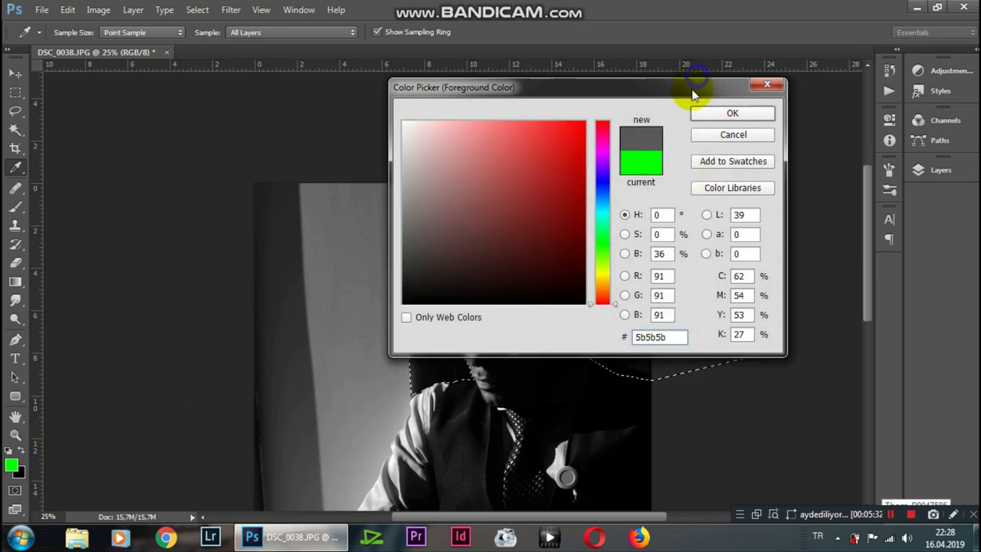
{"action": "left_click_drag", "start_coordinate": [682, 88], "coordinate": [279, 176]}
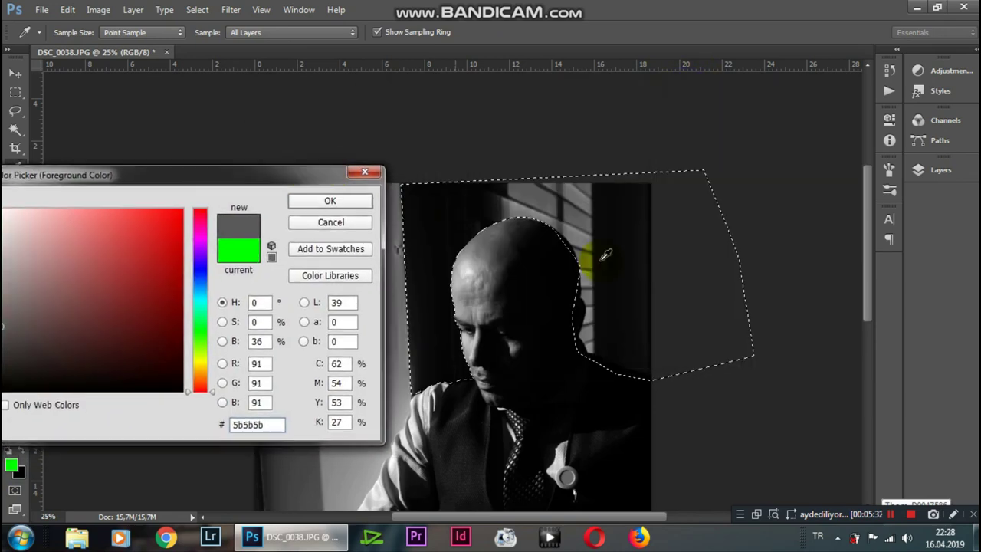
{"action": "left_click", "coordinate": [624, 383]}
{"action": "left_click", "coordinate": [329, 200]}
{"action": "key", "text": "p"}
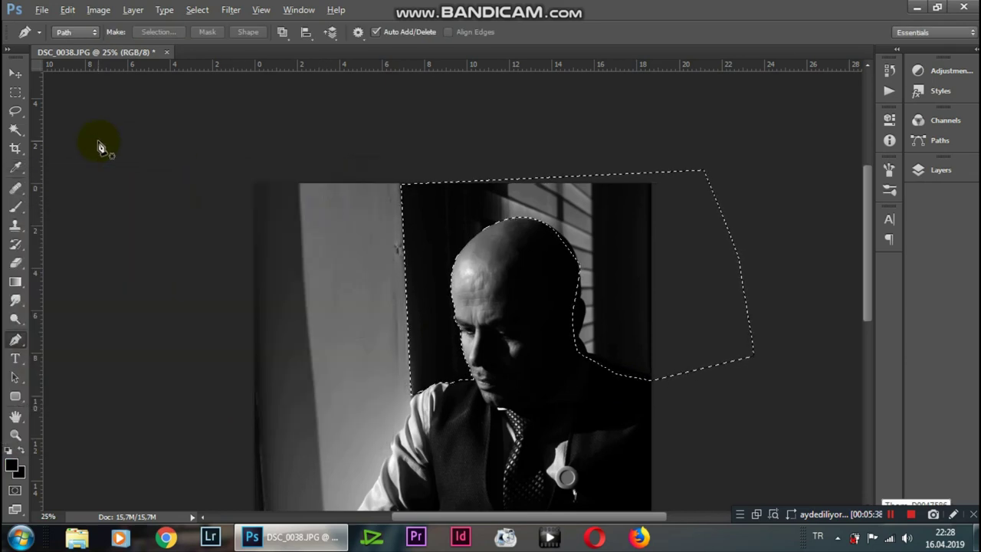
{"action": "key", "text": "alt+BackSpace"}
{"action": "key", "text": "ctrl+d"}
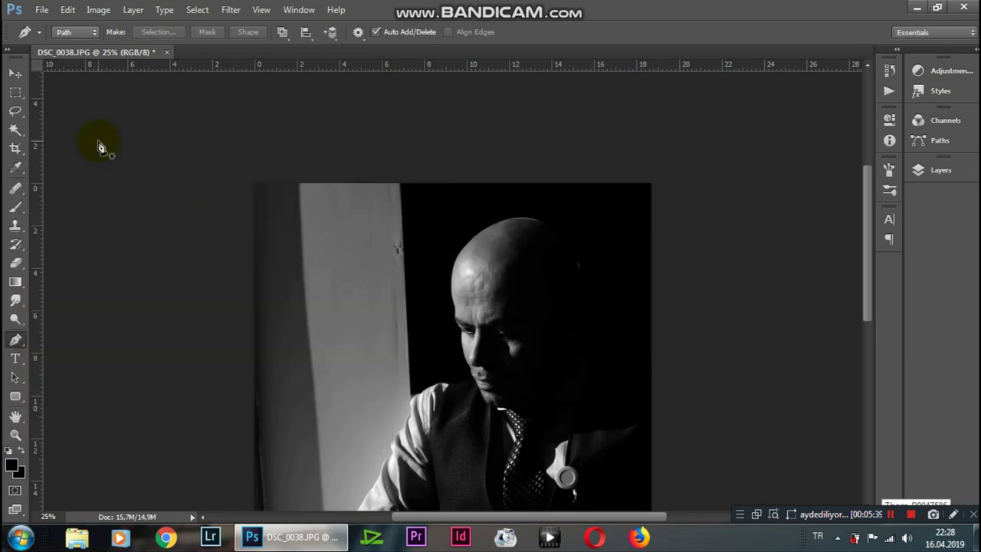
Zoom to 50% and pan to the black area right of the head
{"action": "key", "text": "ctrl+plus"}
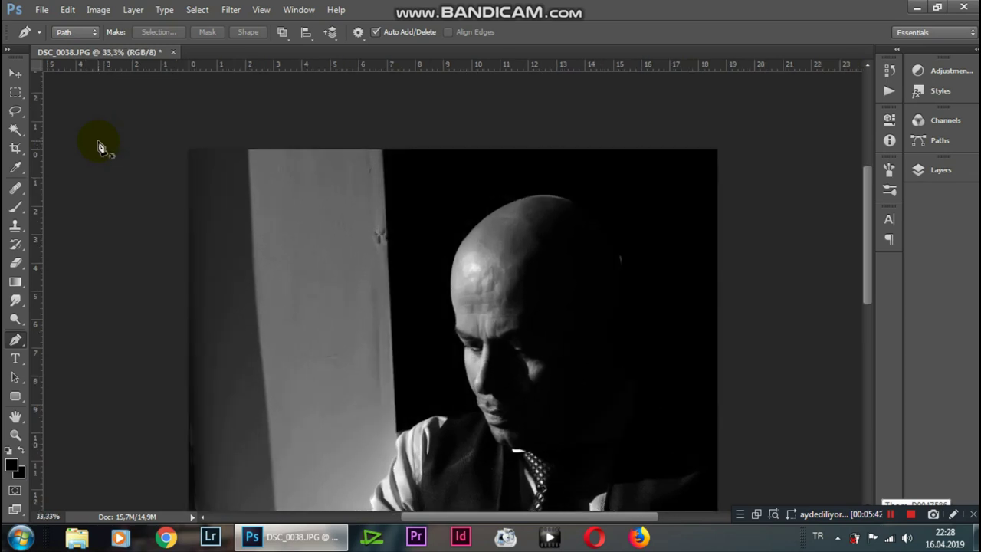
{"action": "key", "text": "ctrl+plus"}
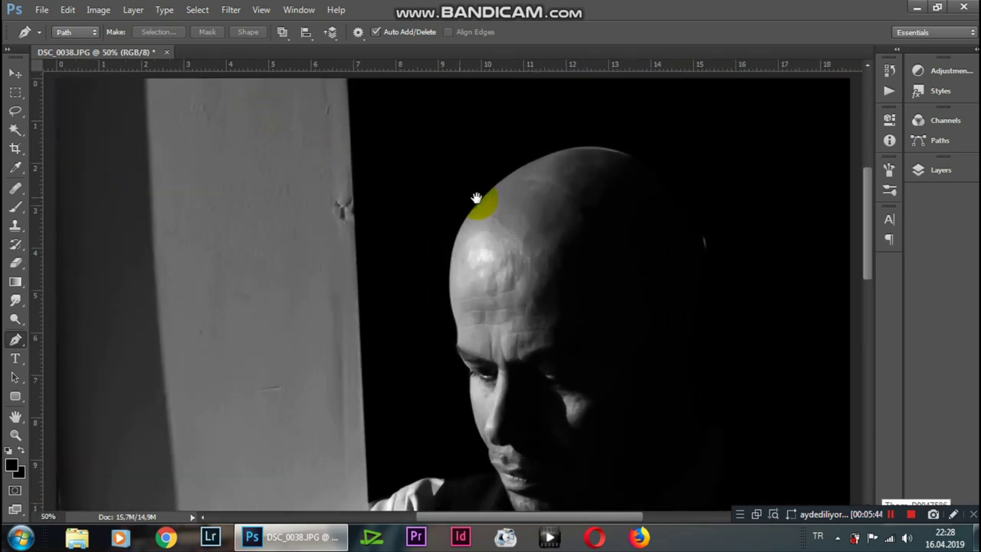
{"action": "left_click_drag", "start_coordinate": [728, 222], "coordinate": [364, 239]}
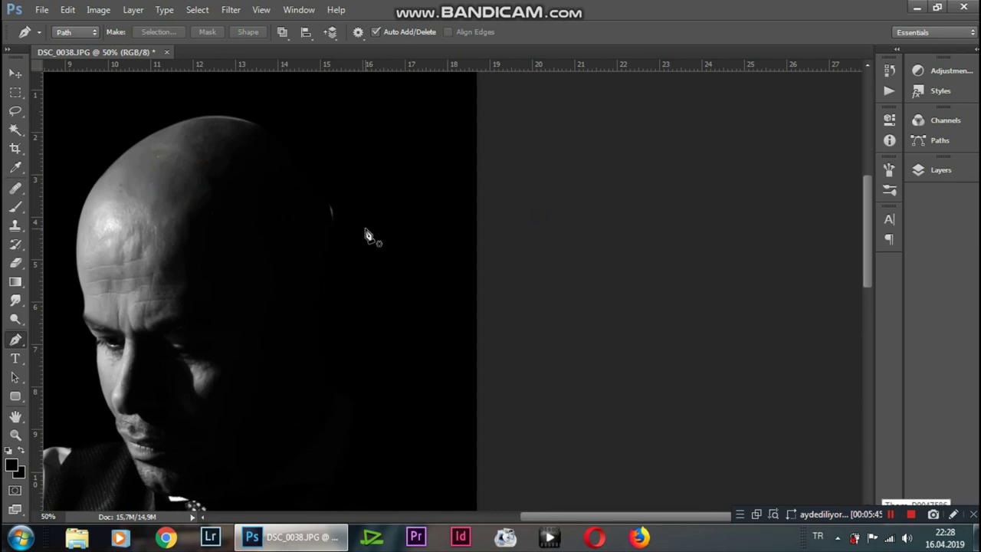
Clone clean black over the stray mark beside the head with a 38 px Clone Stamp
{"action": "key", "text": "s"}
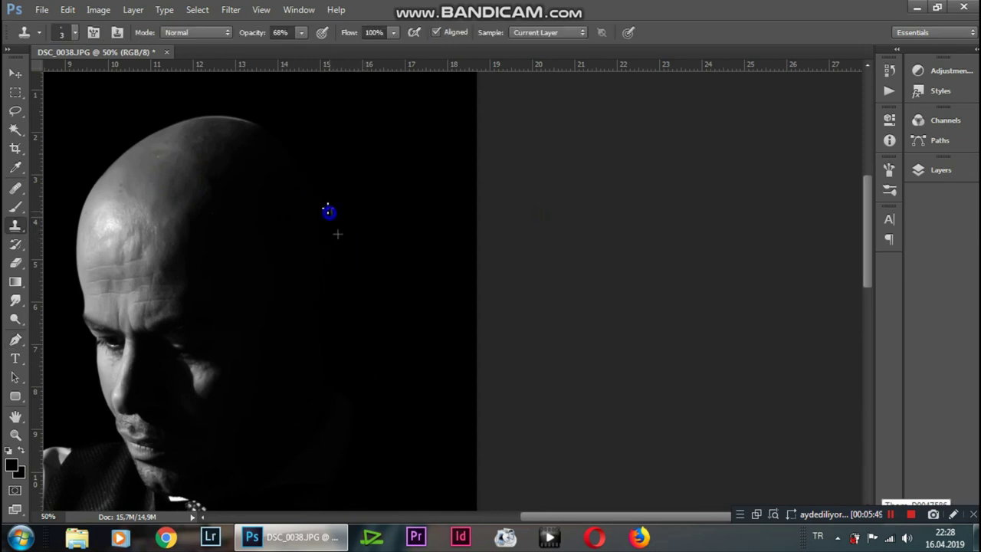
{"action": "right_click", "coordinate": [341, 199]}
{"action": "left_click_drag", "start_coordinate": [419, 232], "coordinate": [435, 233]}
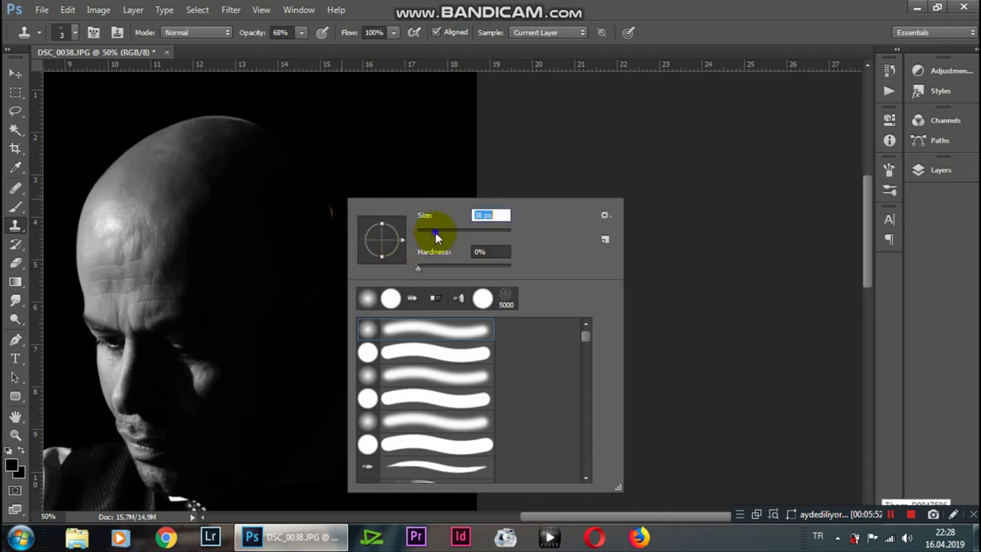
{"action": "left_click", "coordinate": [331, 204]}
{"action": "left_click_drag", "start_coordinate": [332, 219], "coordinate": [329, 207]}
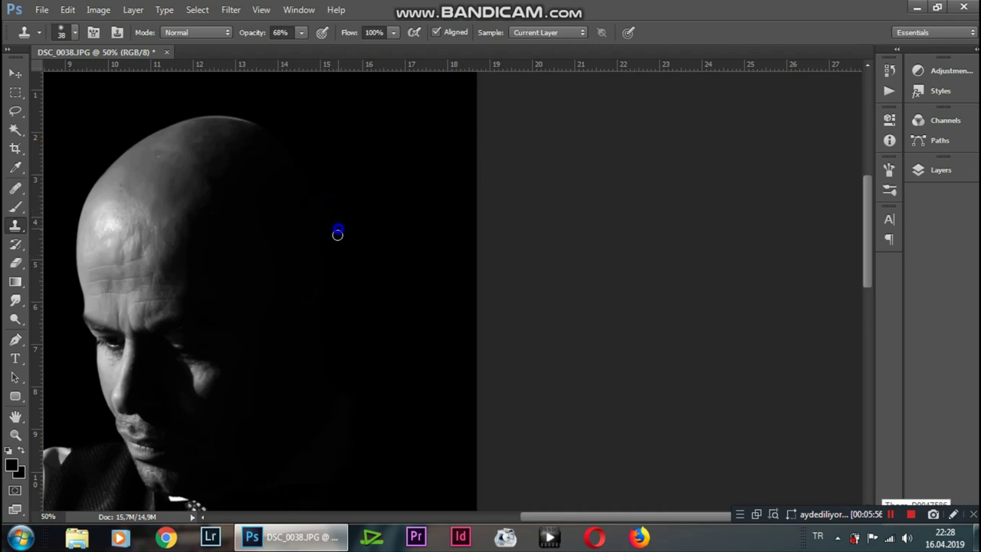
{"action": "left_click", "coordinate": [337, 236]}
Stamp cloned texture onto the gray wall beside the face
{"action": "key", "text": "ctrl+minus"}
{"action": "key", "text": "ctrl+minus"}
{"action": "key", "text": "ctrl+minus"}
{"action": "key", "text": "ctrl+plus"}
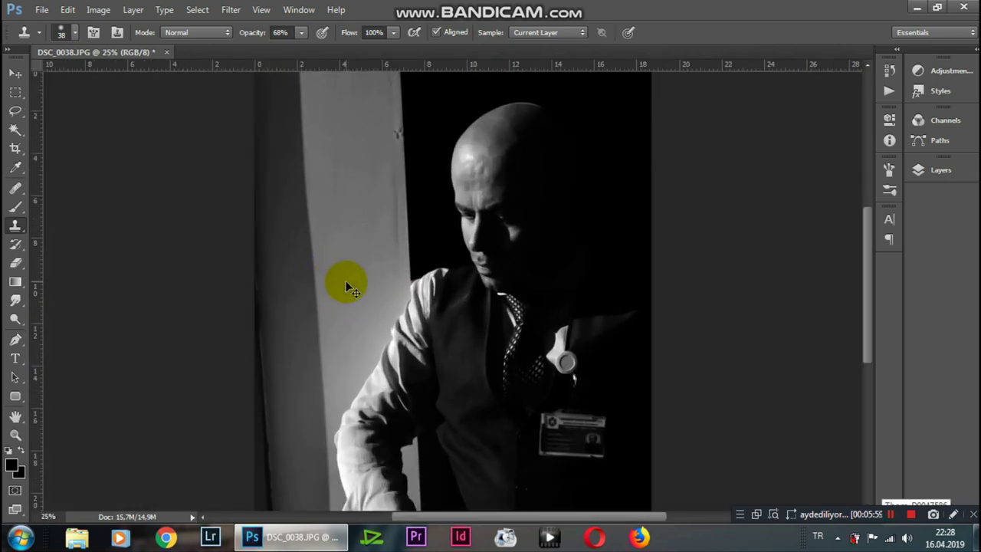
{"action": "scroll", "coordinate": [508, 207], "scroll_direction": "up", "scroll_amount": 4}
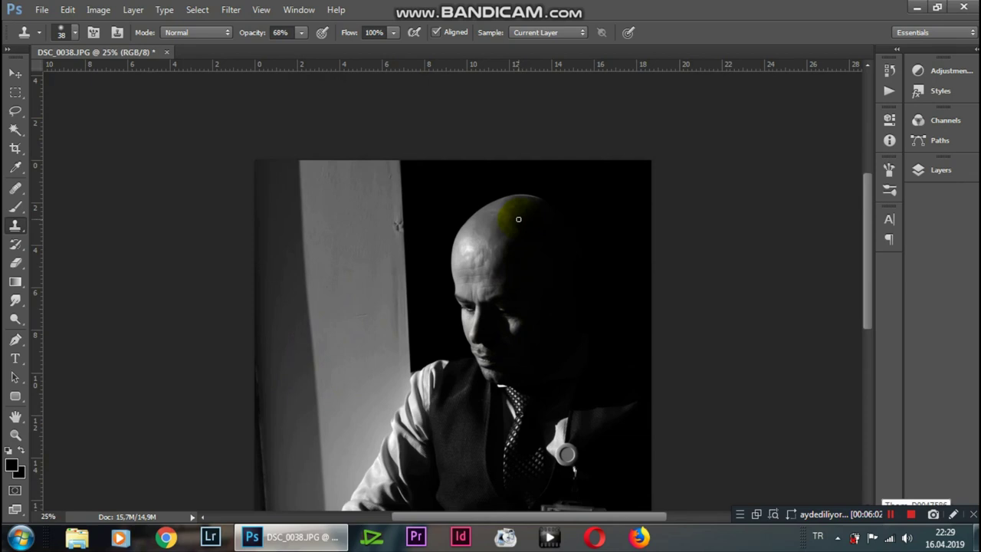
{"action": "scroll", "coordinate": [475, 272], "scroll_direction": "down", "scroll_amount": 1}
{"action": "key", "text": "ctrl+minus"}
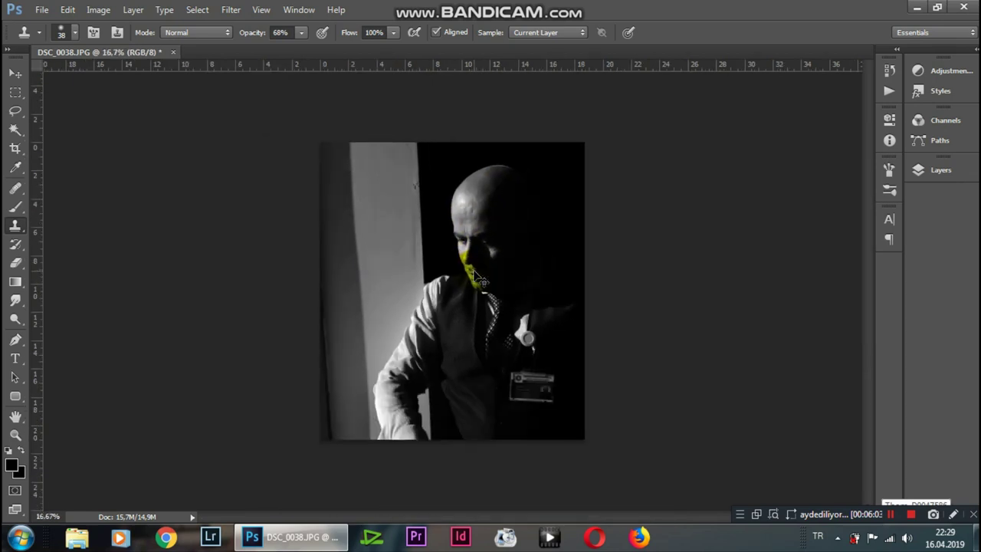
{"action": "left_click_drag", "start_coordinate": [469, 264], "coordinate": [439, 260]}
{"action": "left_click", "coordinate": [469, 199]}
Continue stamping cloned texture up the shadowed gray wall on the left
{"action": "left_click", "coordinate": [412, 225]}
{"action": "left_click", "coordinate": [368, 159]}
{"action": "left_click", "coordinate": [366, 362]}
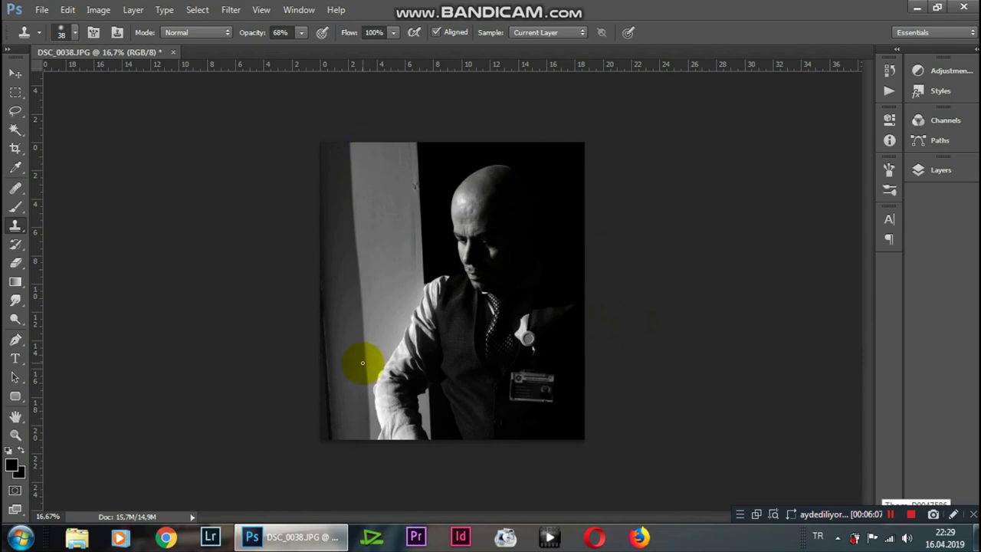
{"action": "left_click_drag", "start_coordinate": [362, 362], "coordinate": [354, 328]}
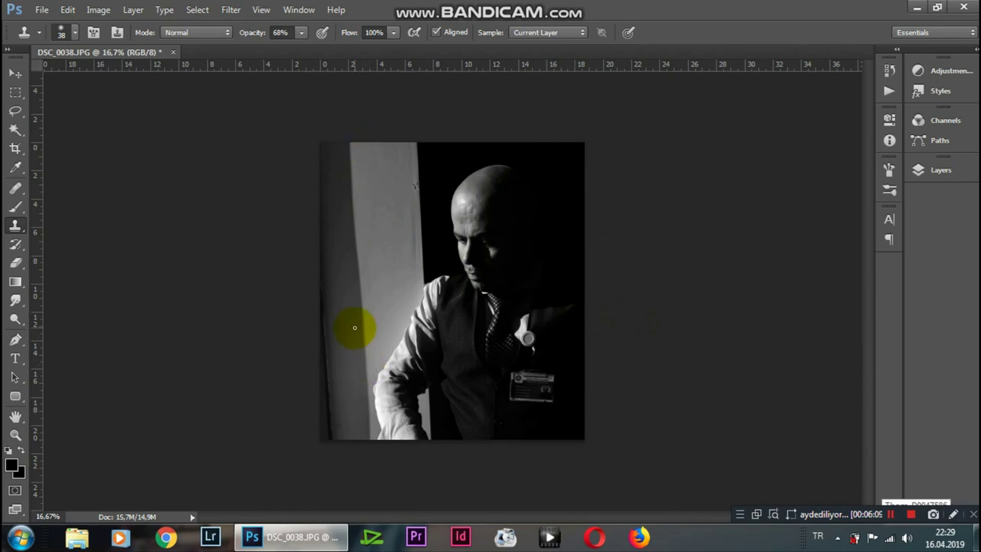
{"action": "left_click_drag", "start_coordinate": [354, 328], "coordinate": [383, 299]}
{"action": "left_click", "coordinate": [490, 249]}
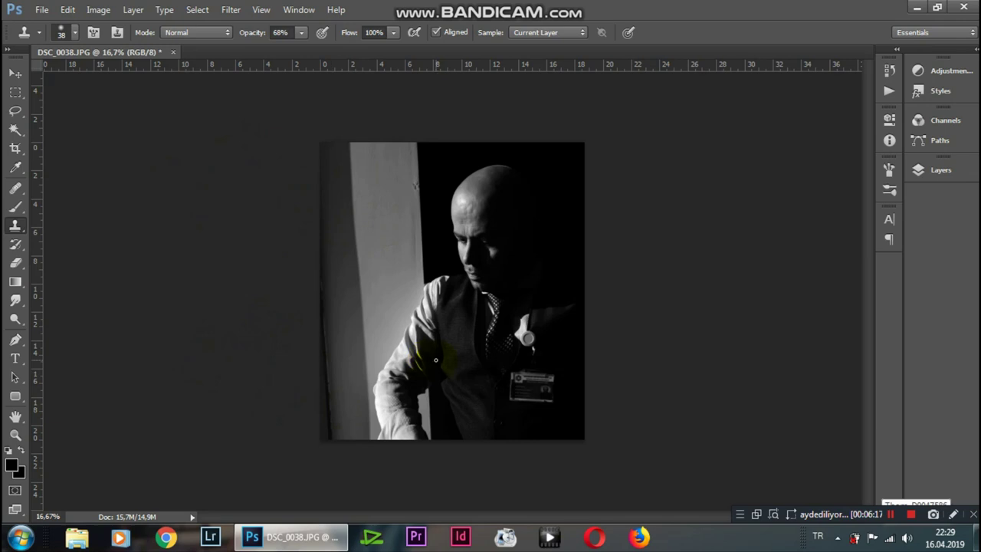
{"action": "left_click", "coordinate": [42, 9]}
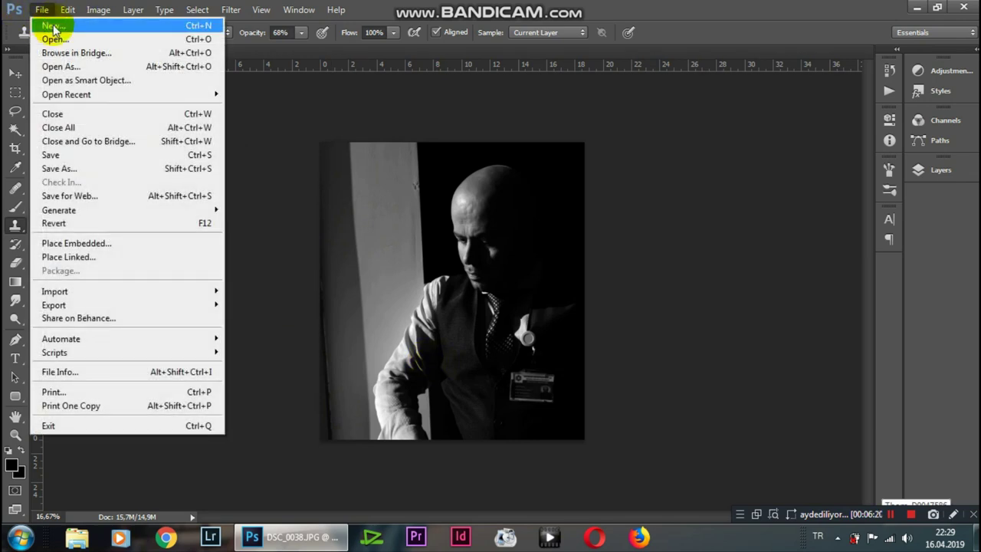
Create a new document from the International Paper A4 preset
{"action": "left_click", "coordinate": [46, 23]}
{"action": "left_click", "coordinate": [414, 179]}
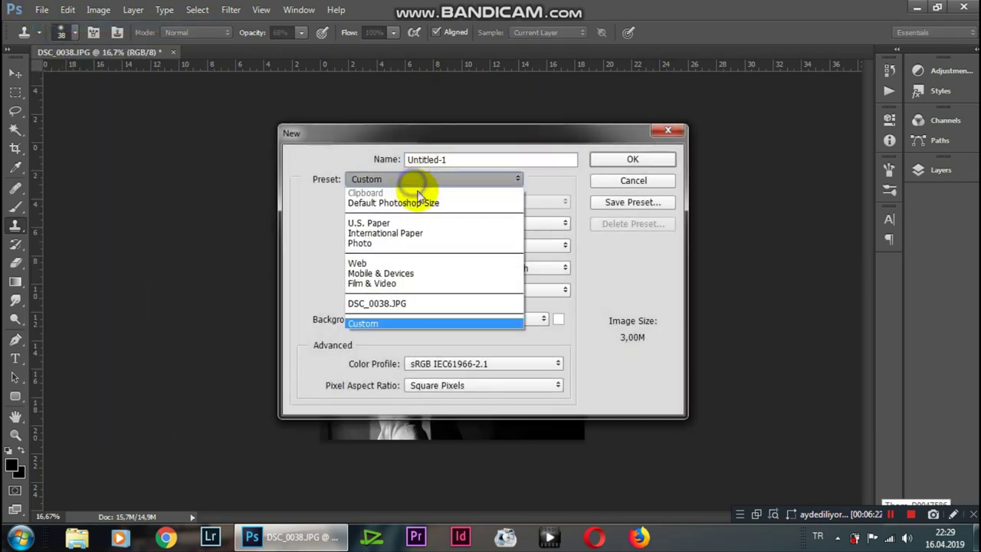
{"action": "left_click", "coordinate": [408, 234]}
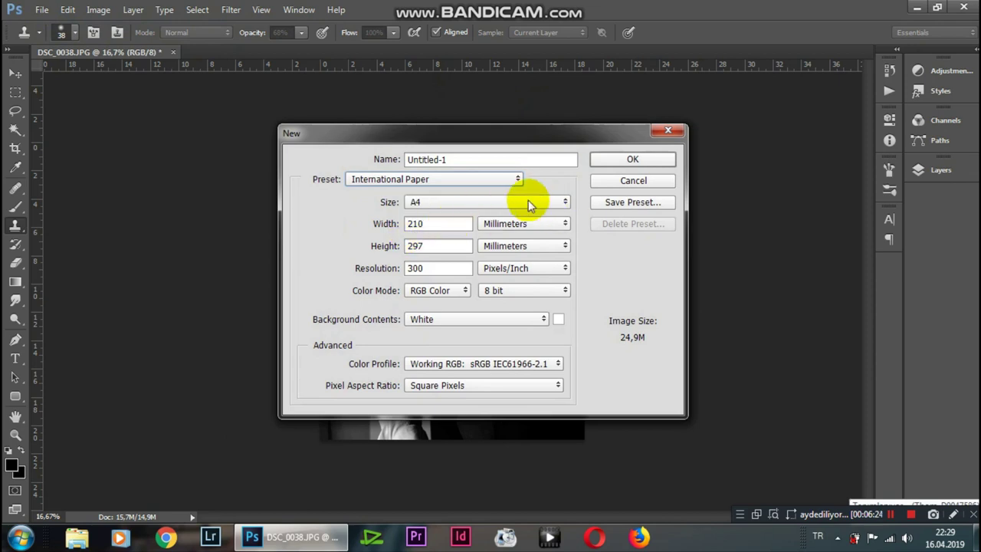
{"action": "left_click", "coordinate": [621, 163]}
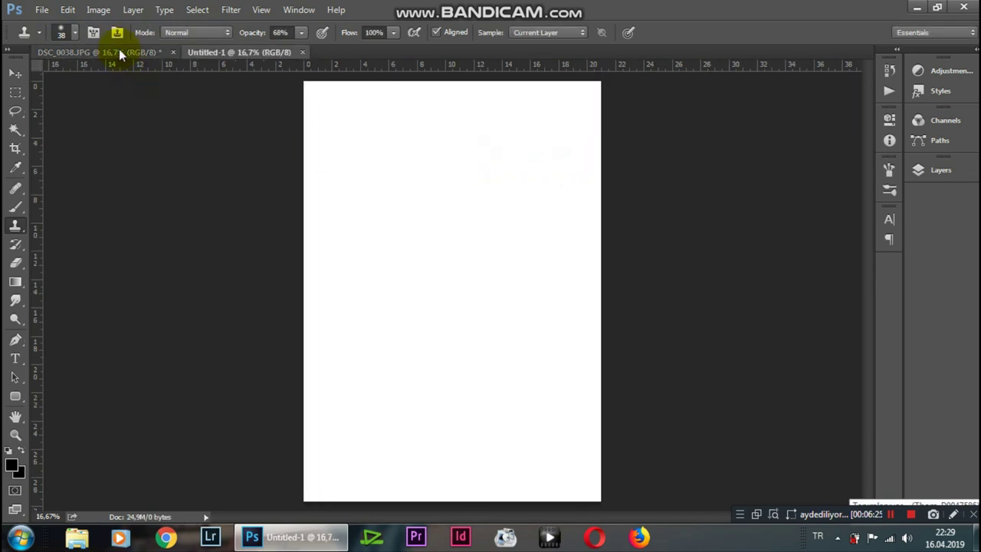
Drag the portrait into the A4 document and scale it to about 59% at the top-right
{"action": "left_click", "coordinate": [121, 51]}
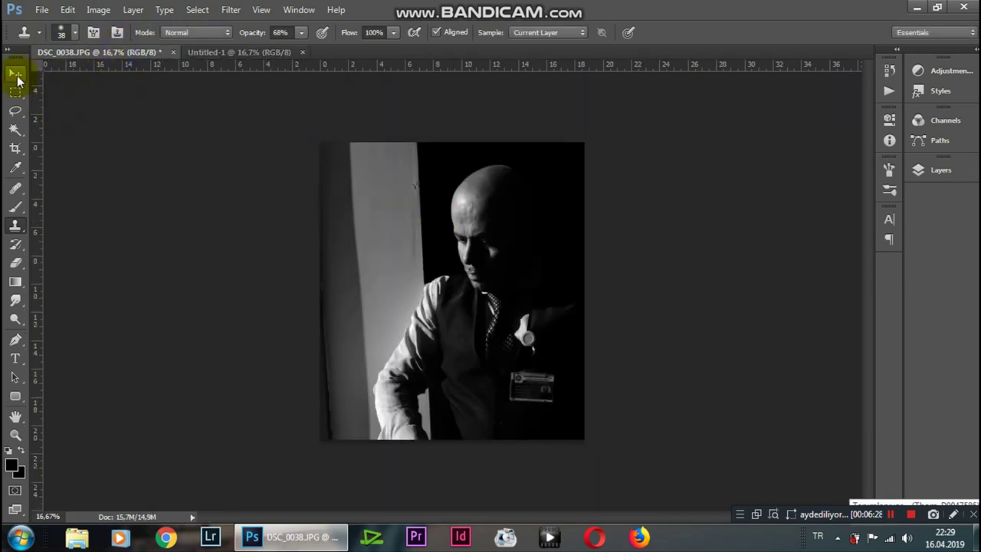
{"action": "left_click", "coordinate": [15, 74]}
{"action": "mouse_move", "coordinate": [457, 205]}
{"action": "left_mouse_down"}
{"action": "mouse_move", "coordinate": [280, 131]}
{"action": "mouse_move", "coordinate": [440, 168]}
{"action": "mouse_move", "coordinate": [498, 203]}
{"action": "left_mouse_up"}
{"action": "left_click_drag", "start_coordinate": [505, 178], "coordinate": [498, 174]}
{"action": "key", "text": "ctrl+t"}
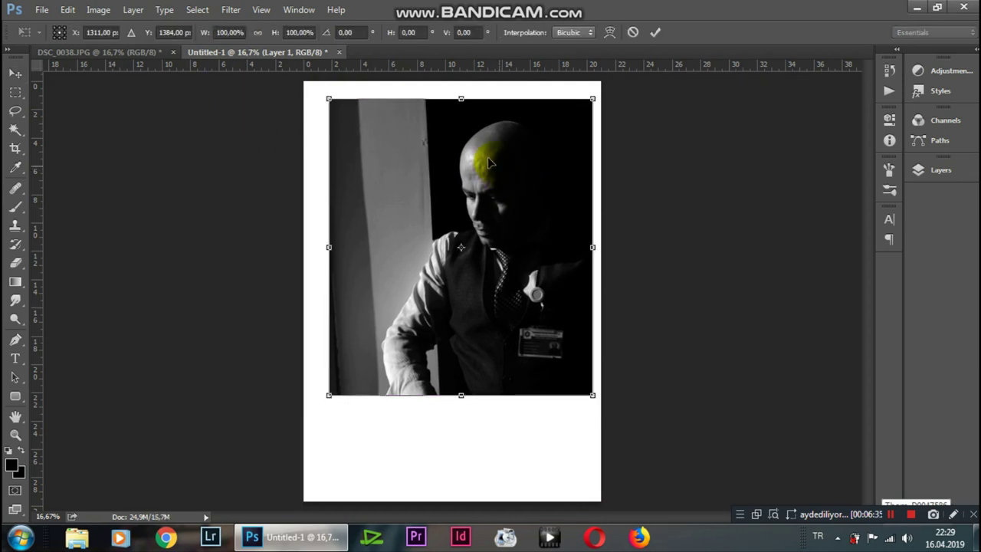
{"action": "mouse_move", "coordinate": [328, 395]}
{"action": "left_mouse_down"}
{"action": "mouse_move", "coordinate": [400, 282]}
{"action": "mouse_move", "coordinate": [437, 272]}
{"action": "left_mouse_up"}
{"action": "left_click_drag", "start_coordinate": [516, 185], "coordinate": [524, 193]}
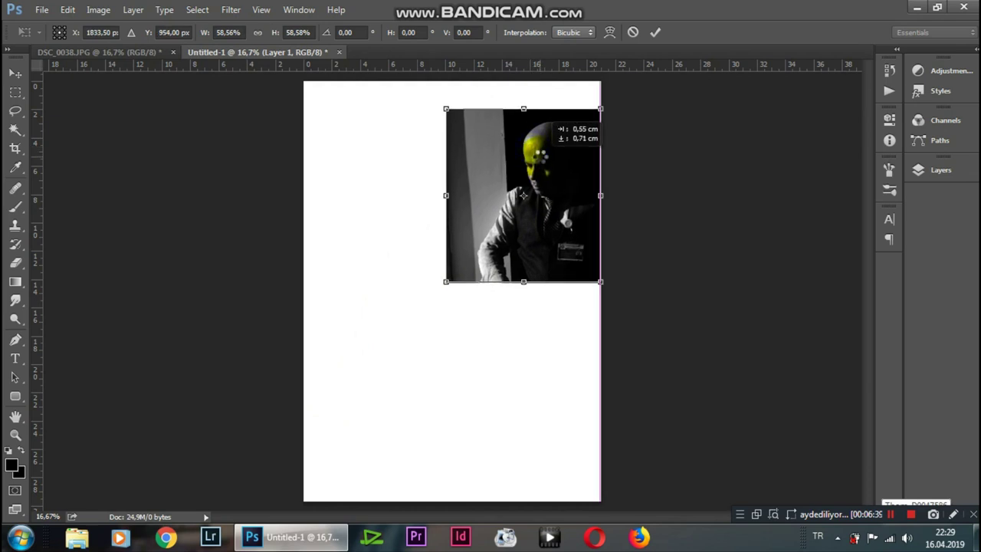
{"action": "key", "text": "Return"}
Crop the canvas to the photo's top and bottom edges, keeping white space on the left
{"action": "key", "text": "ctrl+plus"}
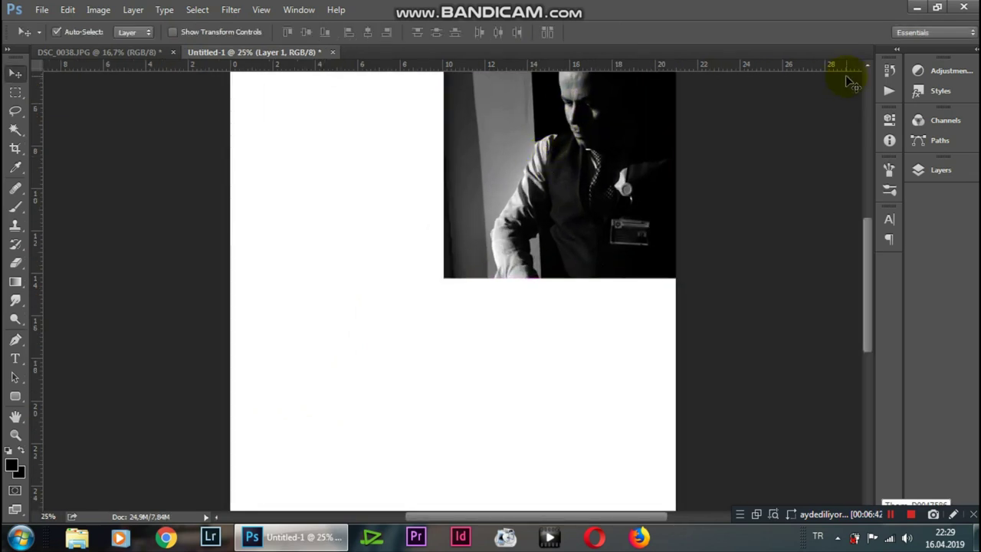
{"action": "scroll", "coordinate": [486, 228], "scroll_direction": "up", "scroll_amount": 5}
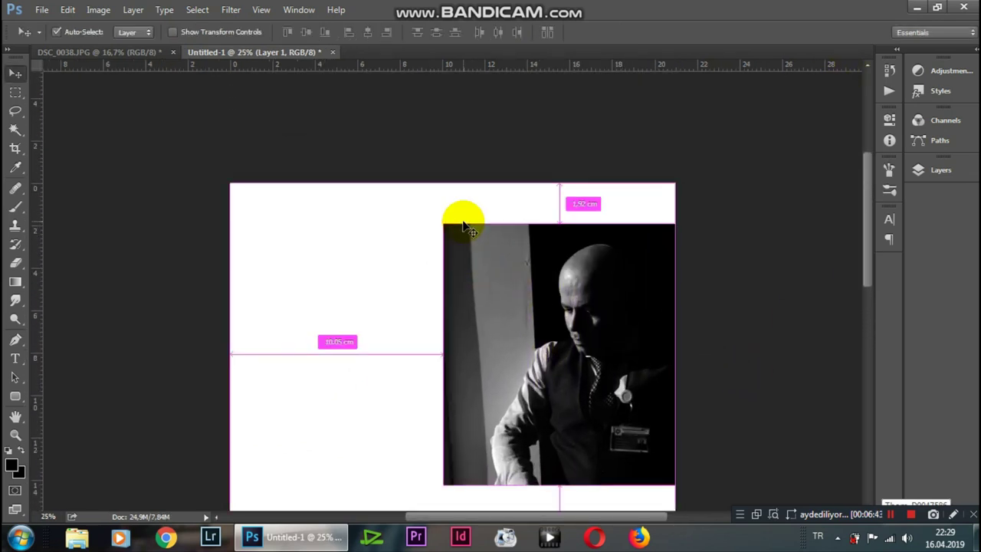
{"action": "key", "text": "ctrl+plus"}
{"action": "scroll", "coordinate": [479, 256], "scroll_direction": "down", "scroll_amount": 3}
{"action": "scroll", "coordinate": [476, 268], "scroll_direction": "down", "scroll_amount": 3}
{"action": "scroll", "coordinate": [476, 263], "scroll_direction": "down", "scroll_amount": 1}
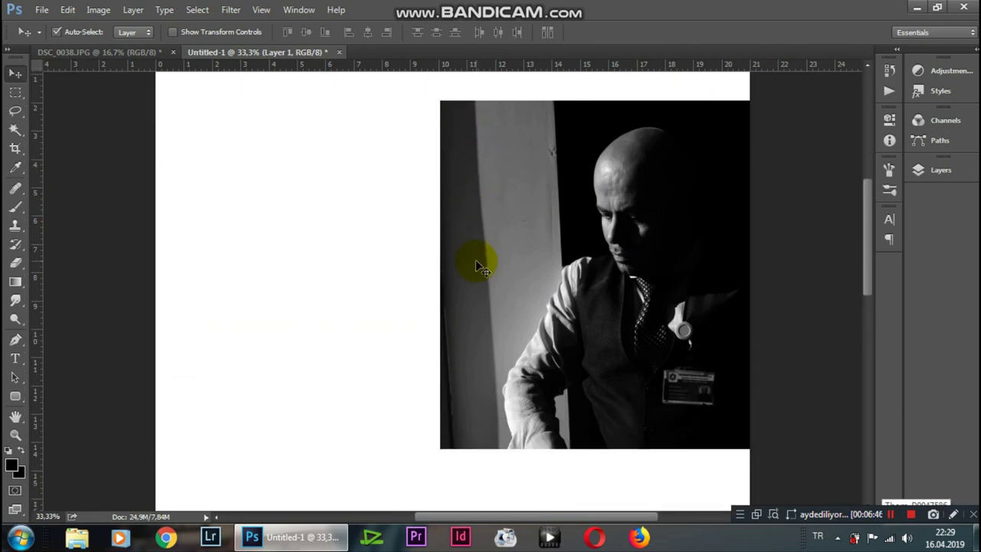
{"action": "key", "text": "c"}
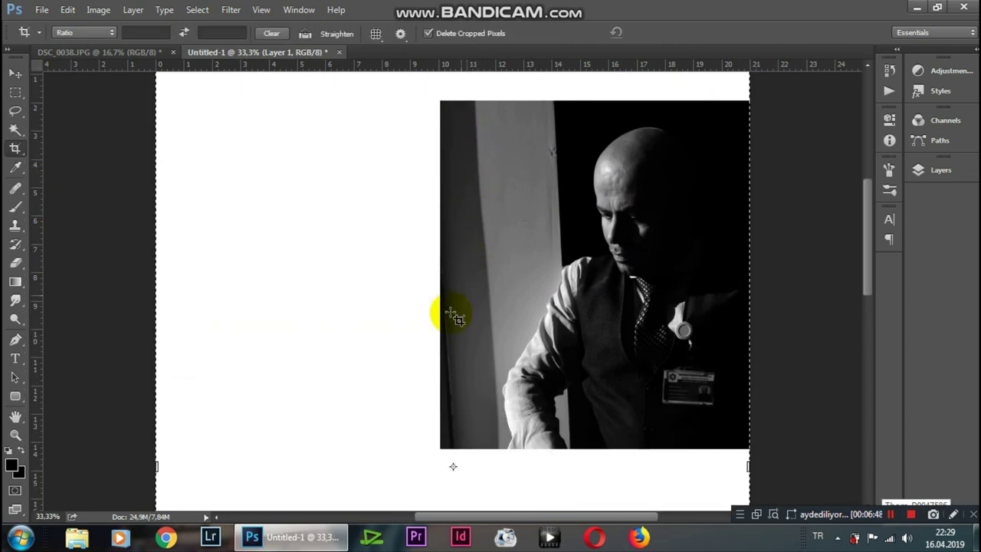
{"action": "scroll", "coordinate": [456, 332], "scroll_direction": "down", "scroll_amount": 5}
{"action": "key", "text": "ctrl+minus"}
{"action": "key", "text": "ctrl+minus"}
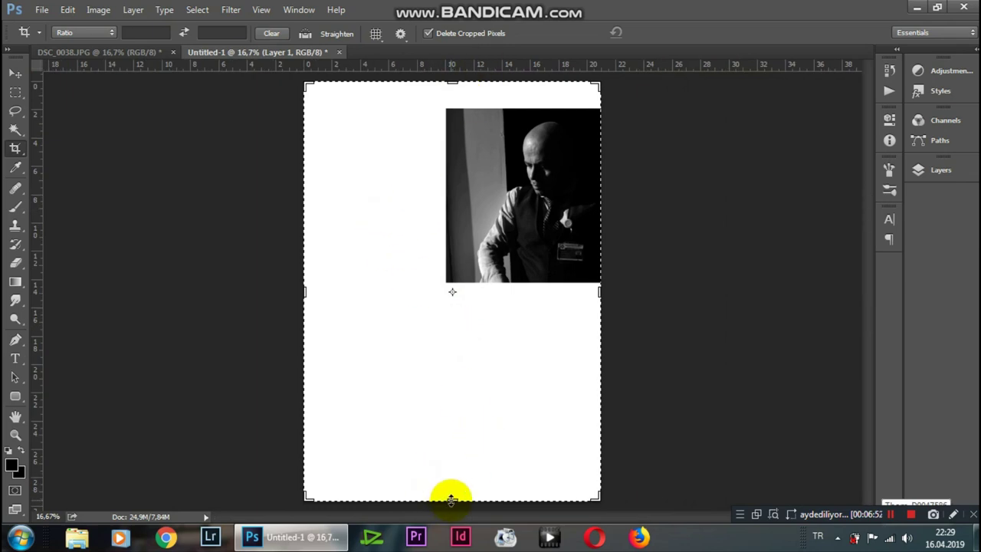
{"action": "left_click_drag", "start_coordinate": [451, 498], "coordinate": [429, 390]}
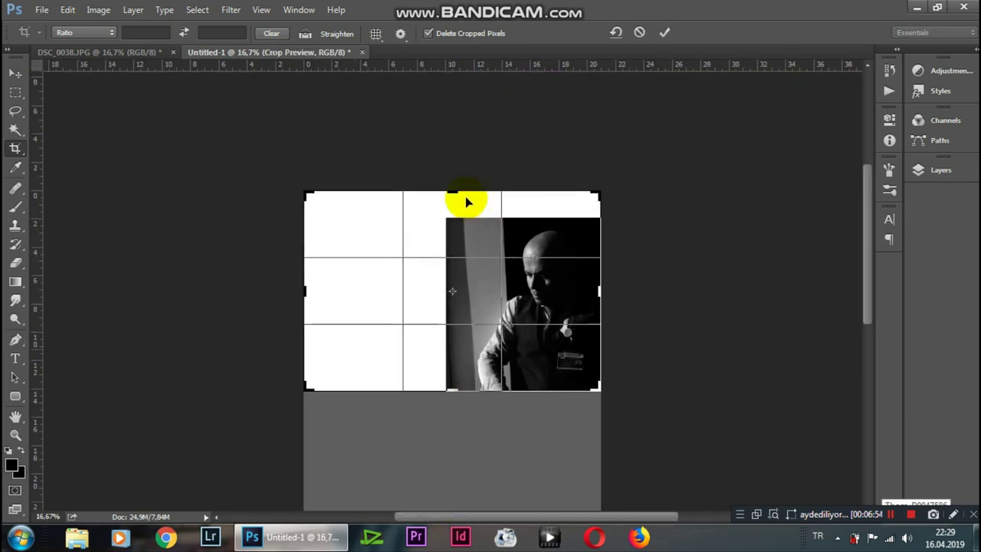
{"action": "left_click_drag", "start_coordinate": [453, 190], "coordinate": [453, 204]}
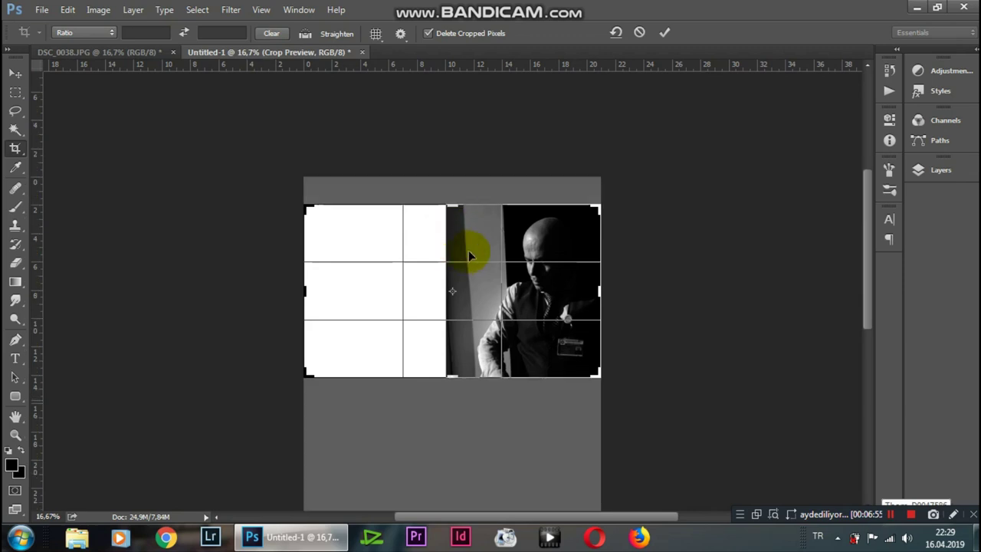
{"action": "key", "text": "Return"}
{"action": "key", "text": "ctrl+plus"}
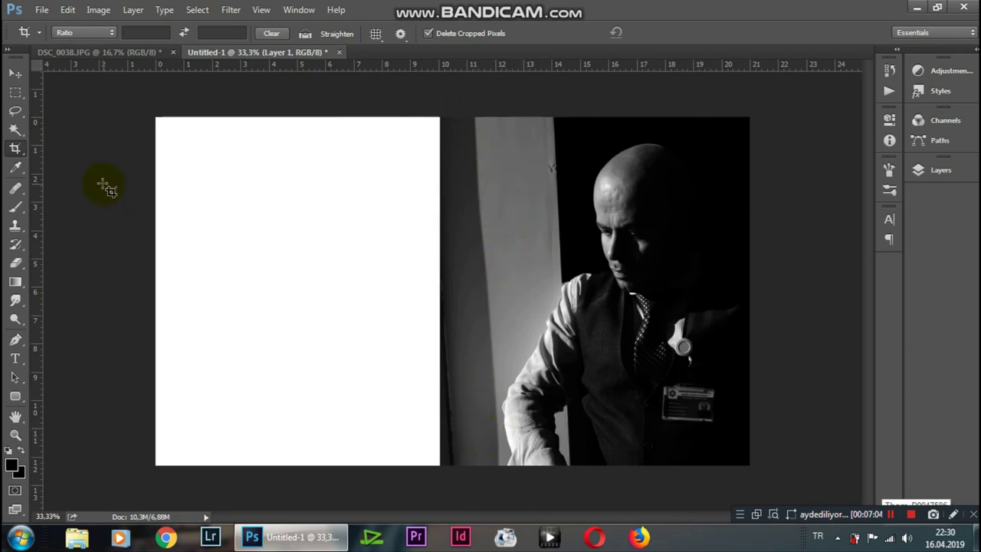
Fill a vertical strip across the white-photo boundary with the sampled light grey wall colour
{"action": "key", "text": "m"}
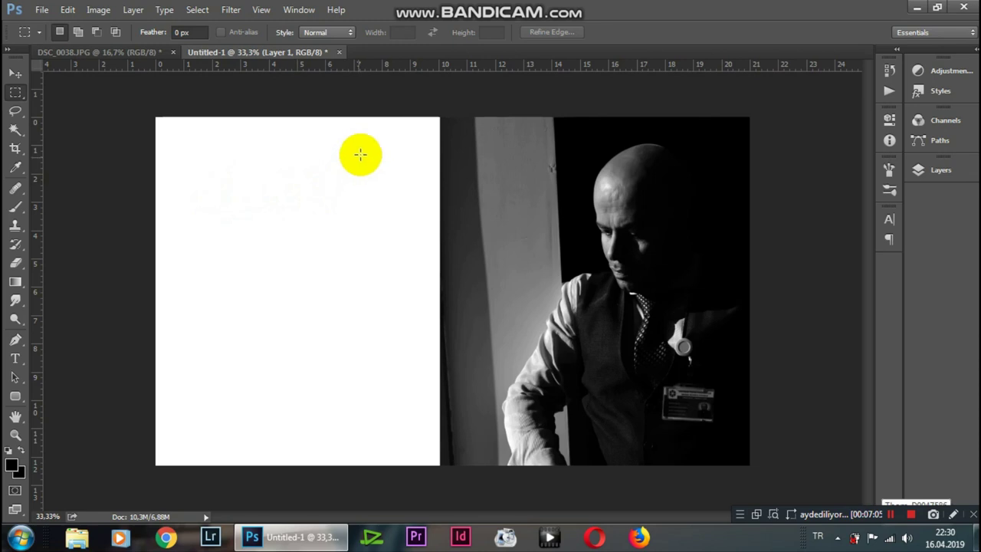
{"action": "left_click_drag", "start_coordinate": [388, 99], "coordinate": [500, 526]}
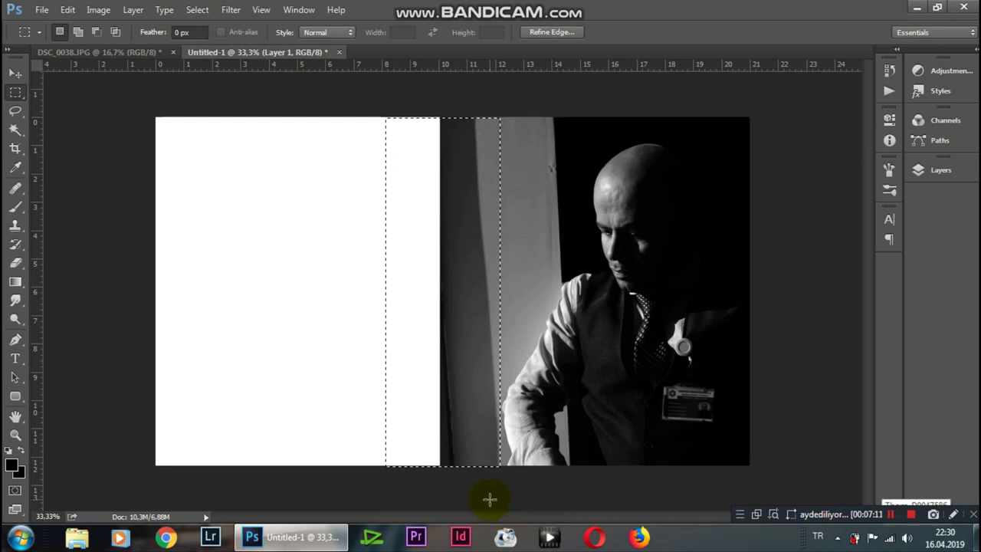
{"action": "key", "text": "i"}
{"action": "key", "text": "m"}
{"action": "key", "text": "i"}
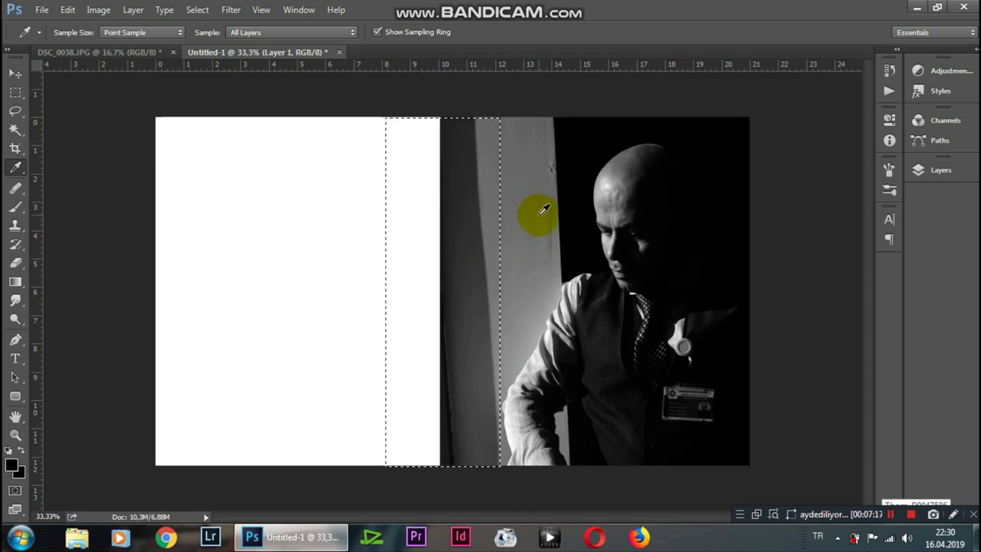
{"action": "left_click", "coordinate": [536, 203]}
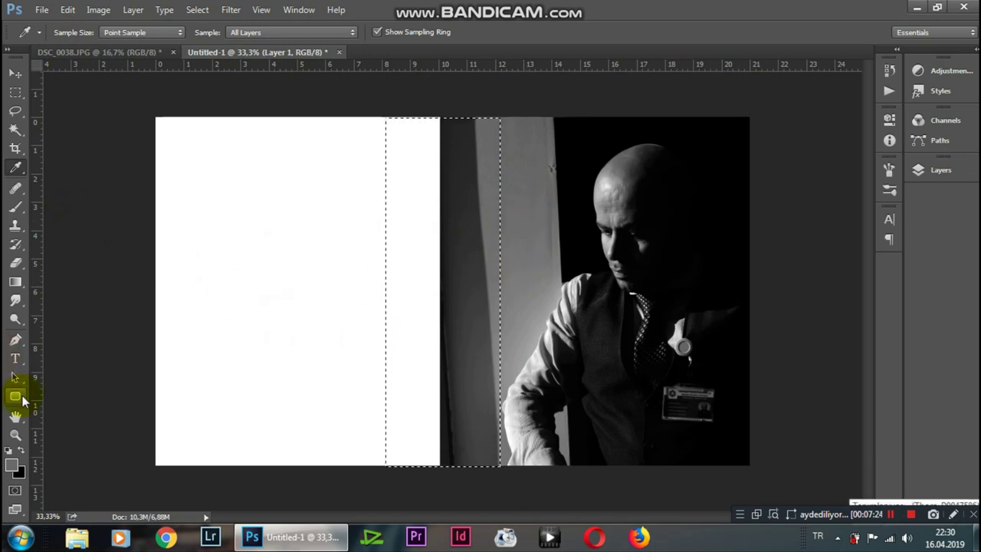
{"action": "key", "text": "alt+BackSpace"}
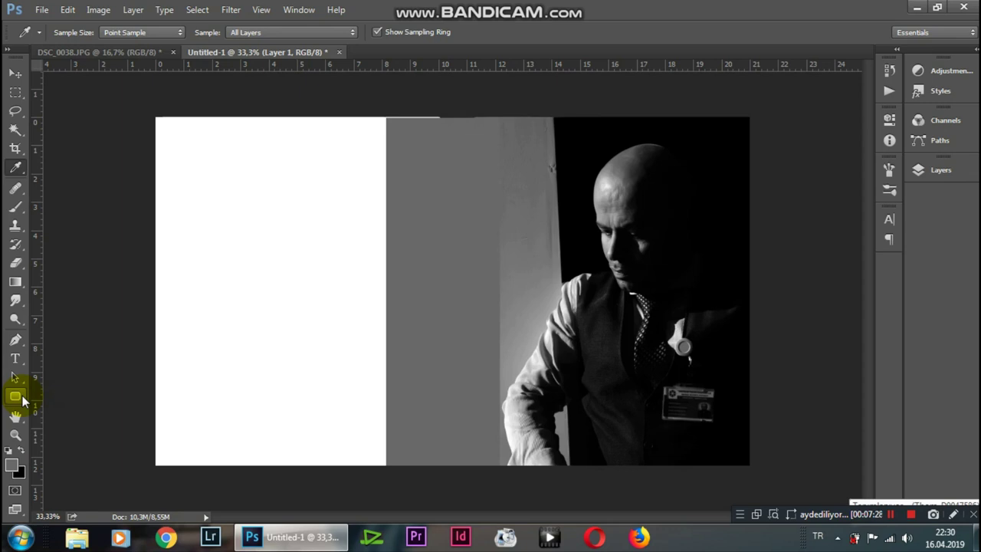
Undo the trial grey fill and select the Rectangular Marquee's Feather field
{"action": "key", "text": "ctrl+z"}
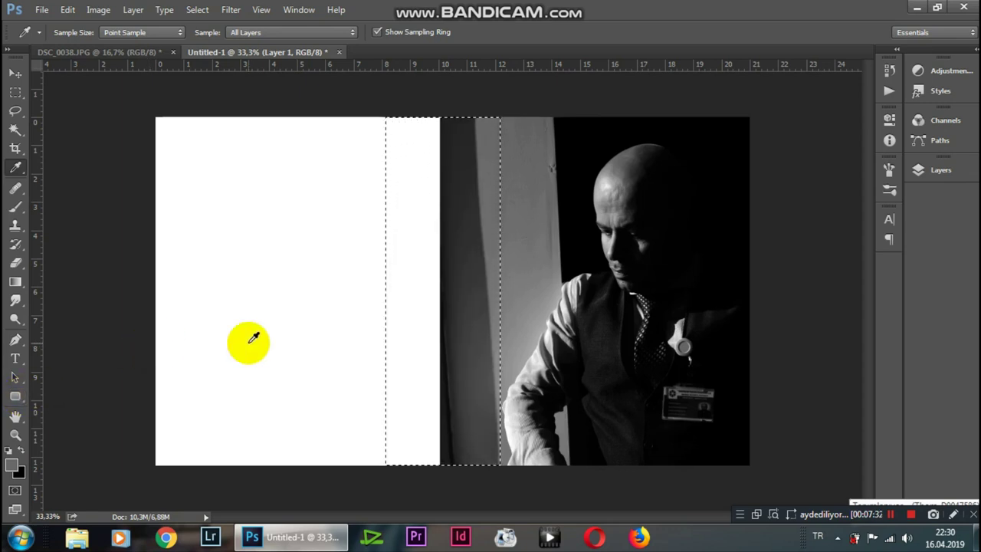
{"action": "left_click_drag", "start_coordinate": [252, 348], "coordinate": [240, 219]}
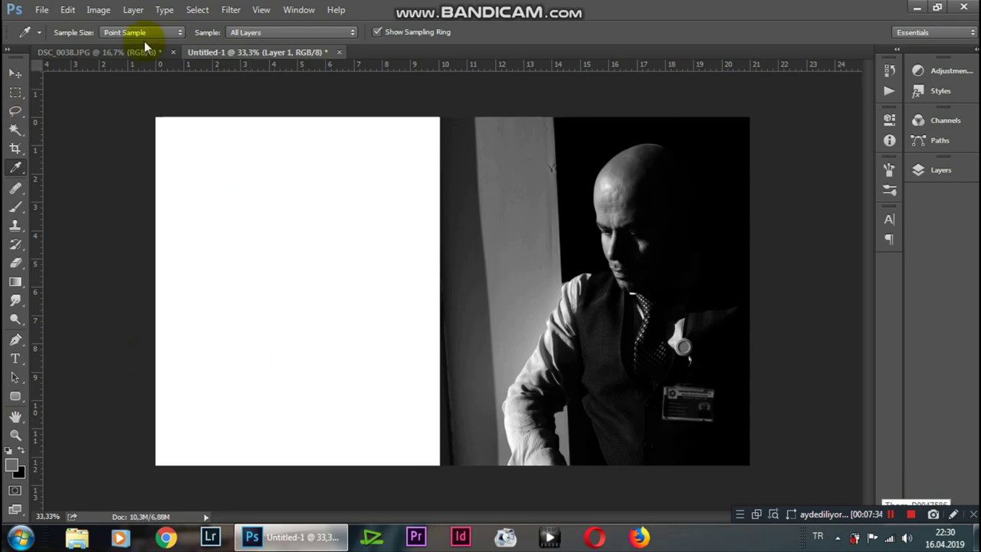
{"action": "left_click", "coordinate": [11, 95]}
{"action": "left_click", "coordinate": [178, 34]}
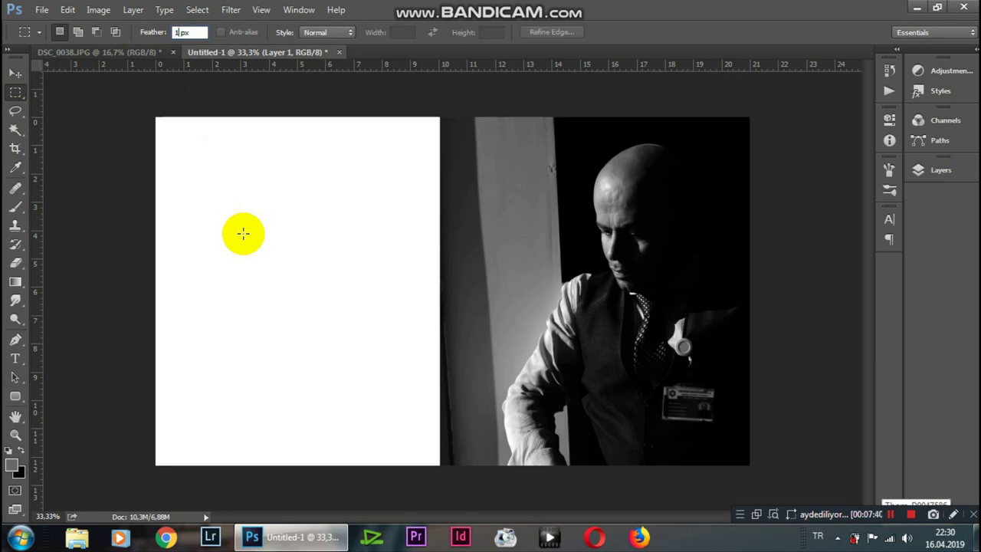
Set the feather to 15 px and select a tall strip from the white area into the photo
{"action": "type", "text": "5"}
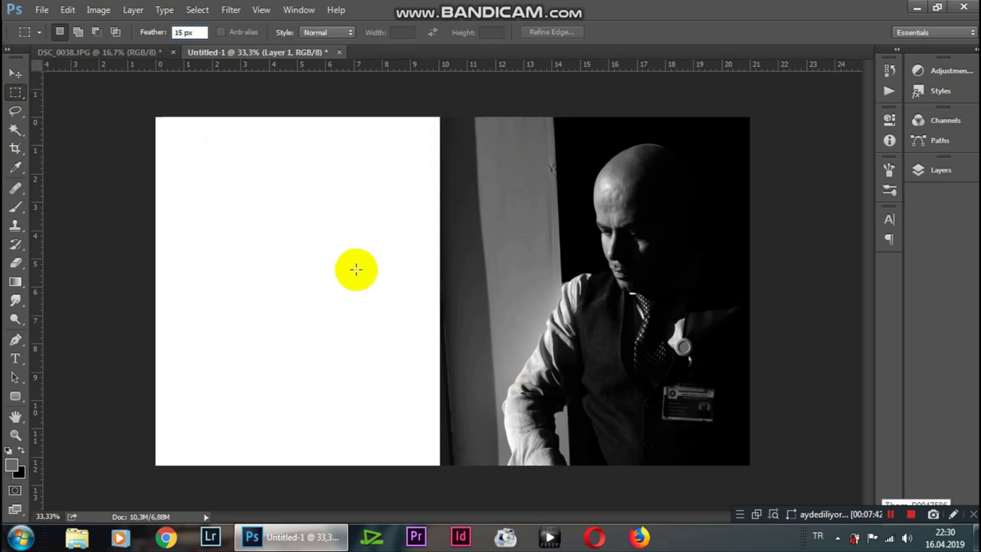
{"action": "key", "text": "Return"}
{"action": "left_click_drag", "start_coordinate": [392, 107], "coordinate": [499, 510]}
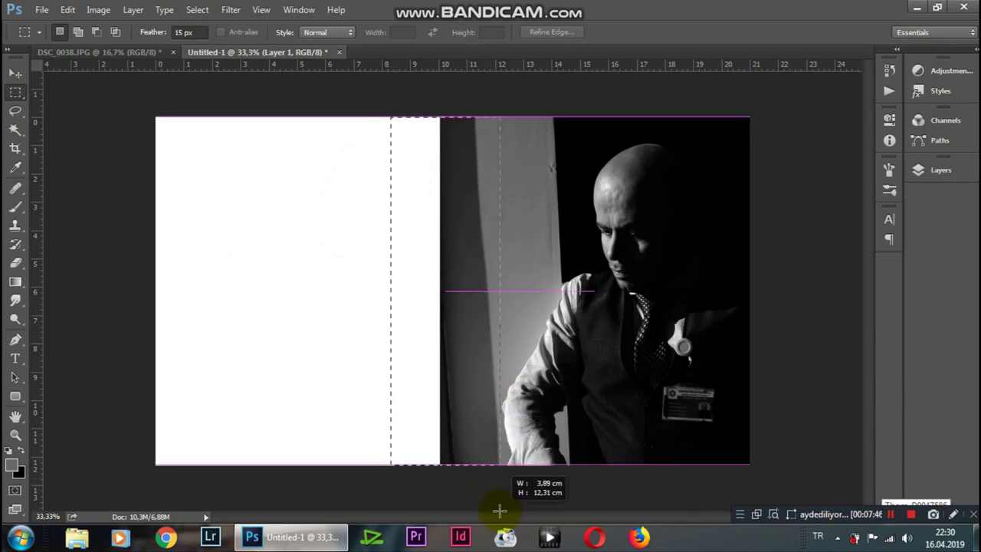
{"action": "left_click_drag", "start_coordinate": [498, 510], "coordinate": [500, 508]}
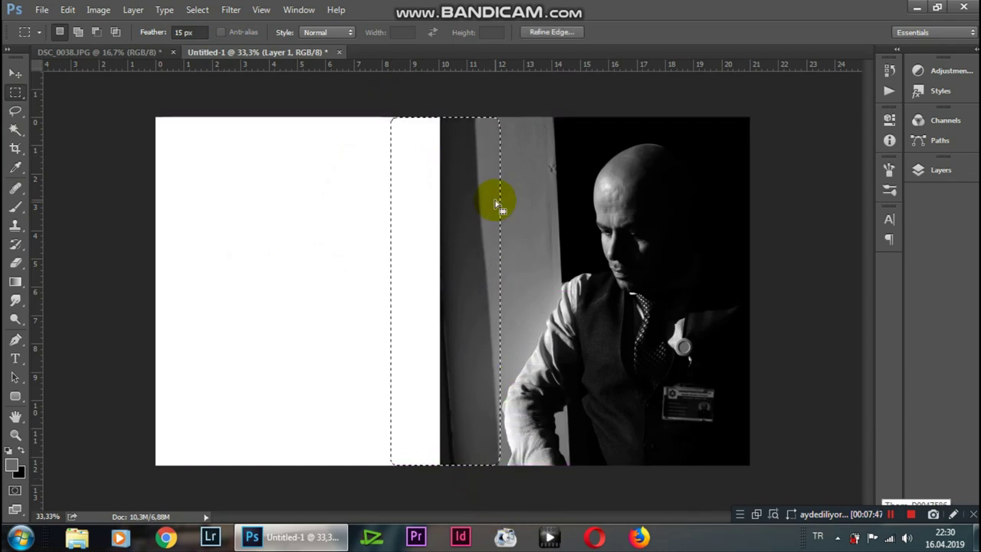
Fill the feathered strip with the wall's sampled grey and deselect
{"action": "key", "text": "i"}
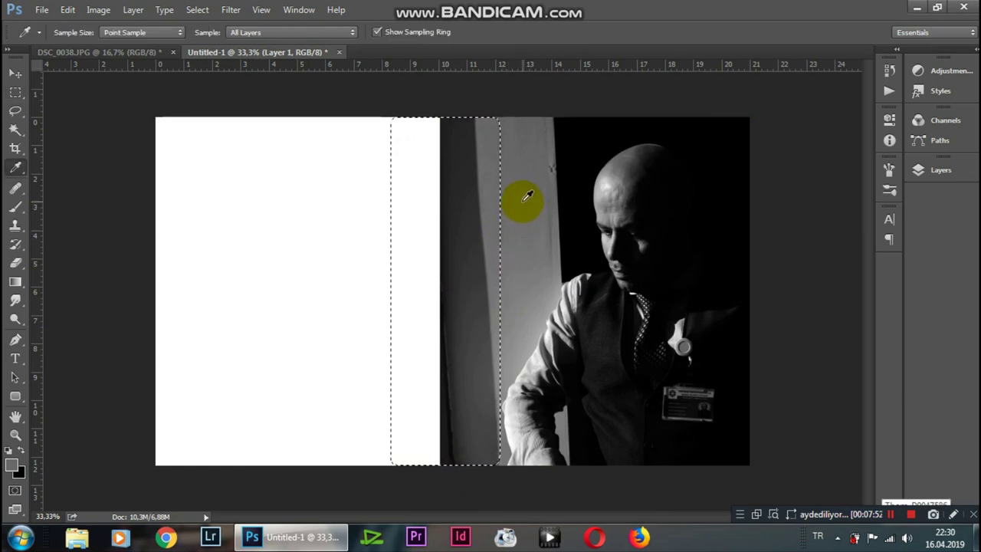
{"action": "left_click", "coordinate": [527, 197]}
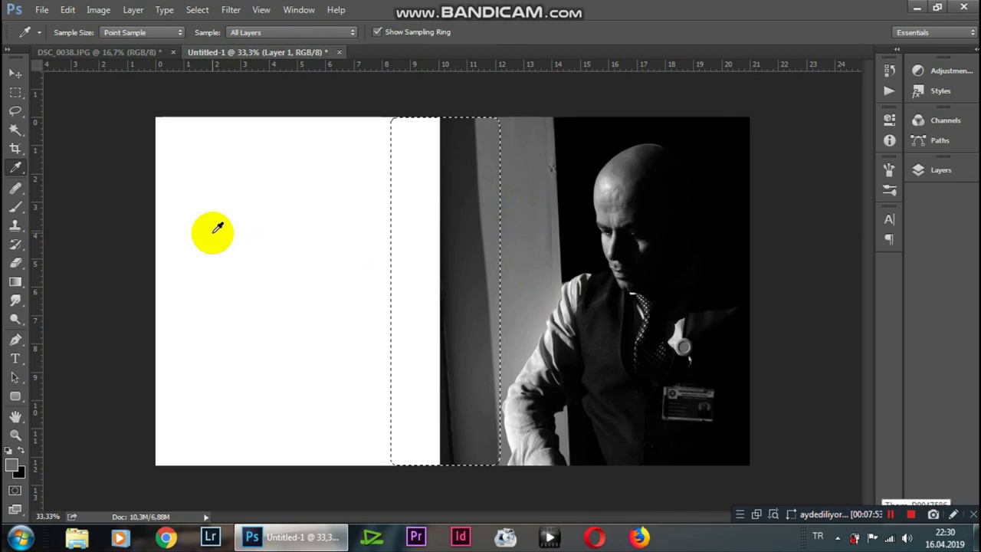
{"action": "key", "text": "alt+BackSpace"}
{"action": "key", "text": "ctrl+d"}
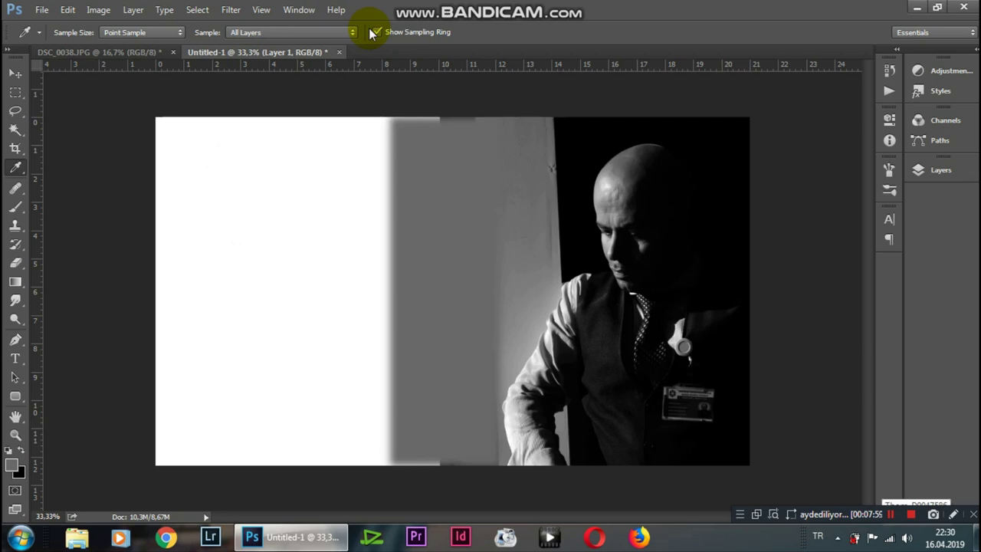
Set the Clone Stamp brush to 99 px and clone wall tone over the lighter top band
{"action": "key", "text": "m"}
{"action": "key", "text": "s"}
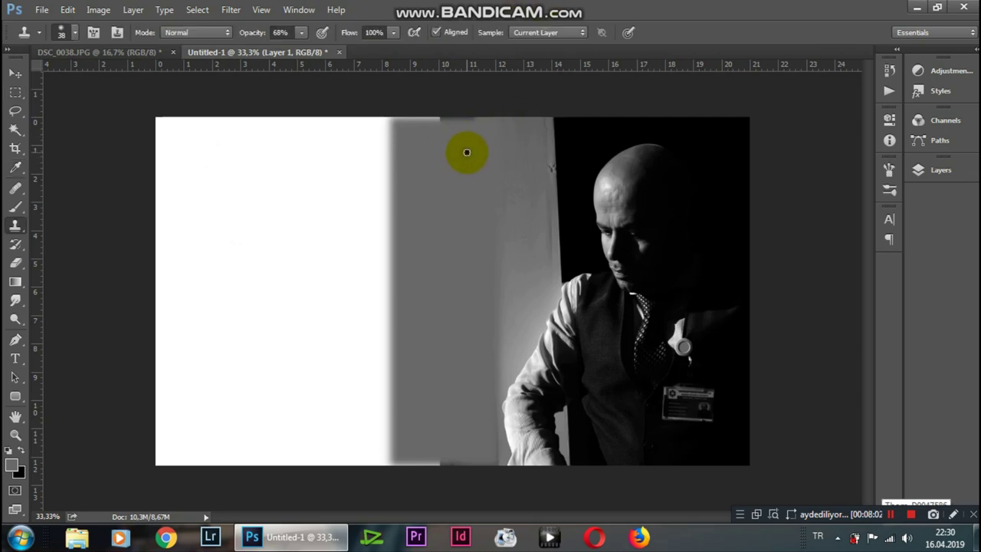
{"action": "right_click", "coordinate": [463, 169]}
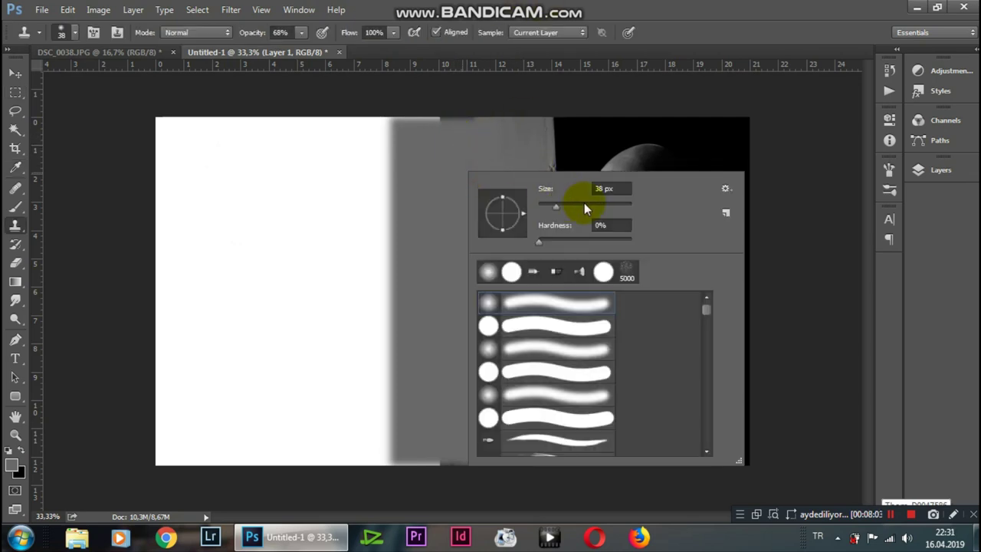
{"action": "left_click", "coordinate": [584, 206]}
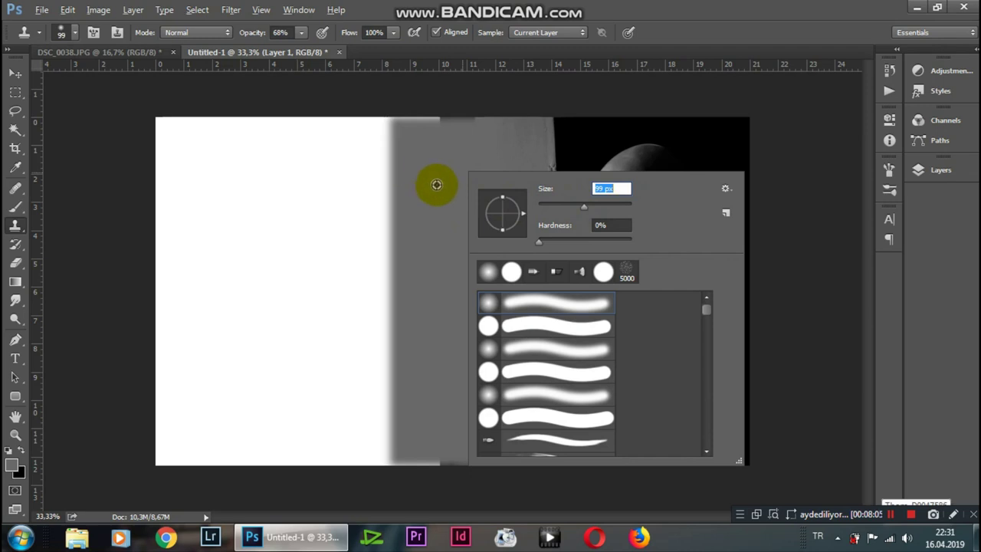
{"action": "left_click", "coordinate": [436, 187]}
{"action": "left_click_drag", "start_coordinate": [469, 124], "coordinate": [429, 118]}
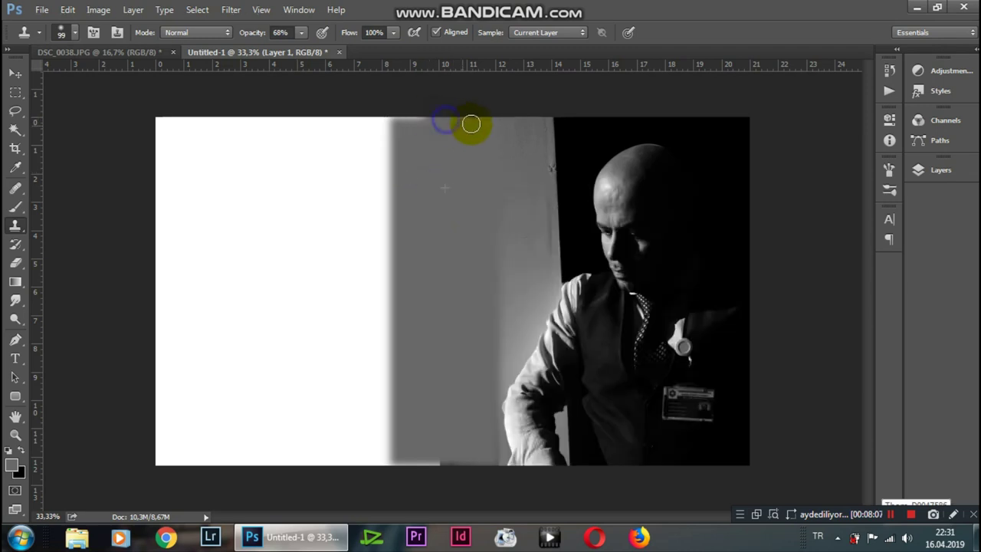
{"action": "left_click_drag", "start_coordinate": [421, 127], "coordinate": [392, 119]}
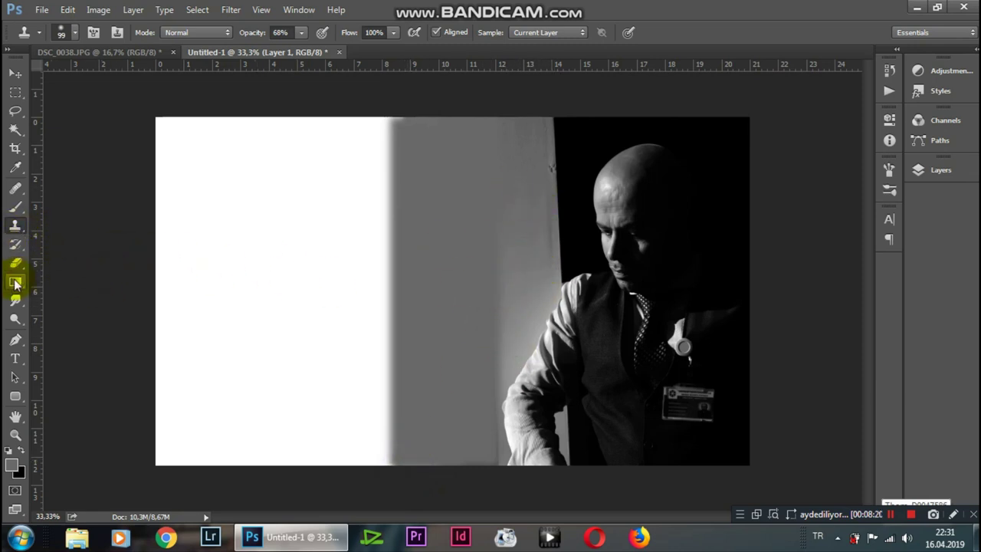
{"action": "left_click", "coordinate": [17, 191]}
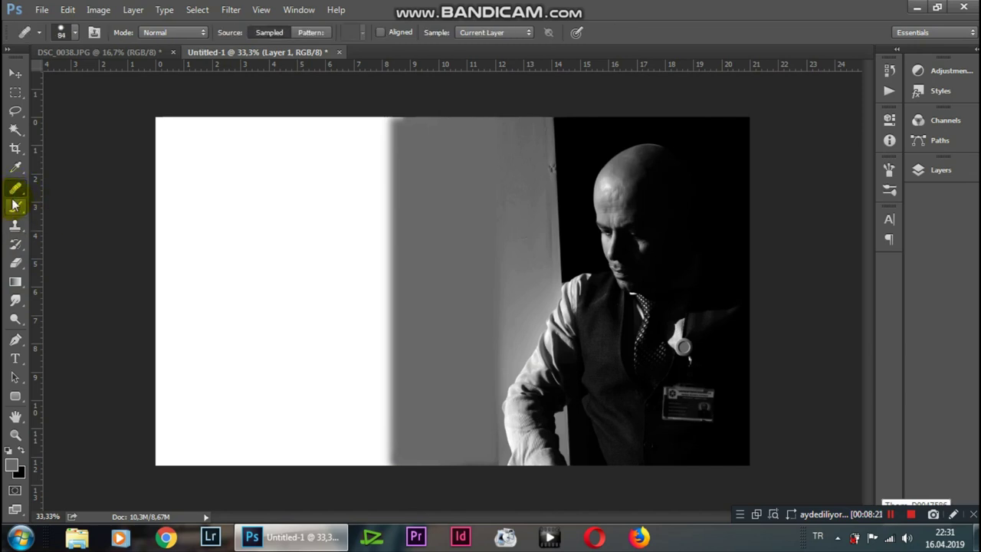
Use the Healing Brush to smooth blotches on the wall beside the shoulder and arm
{"action": "right_click", "coordinate": [17, 191]}
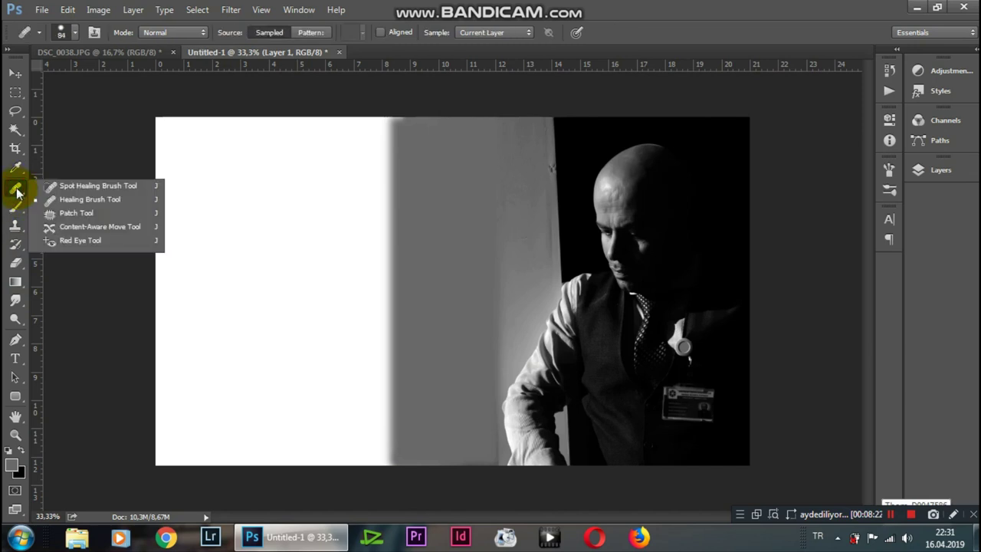
{"action": "left_click", "coordinate": [78, 200]}
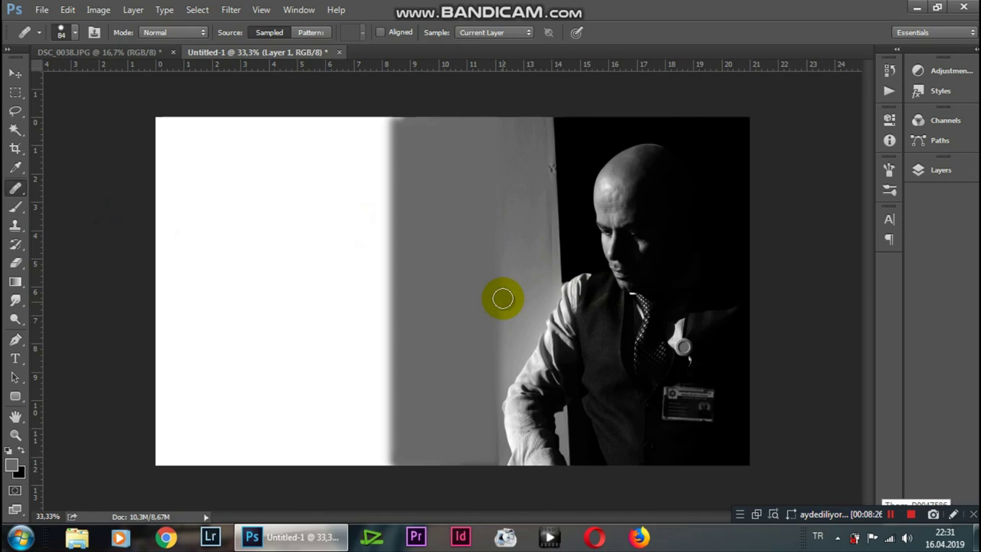
{"action": "left_click", "coordinate": [499, 273]}
{"action": "left_click", "coordinate": [495, 274]}
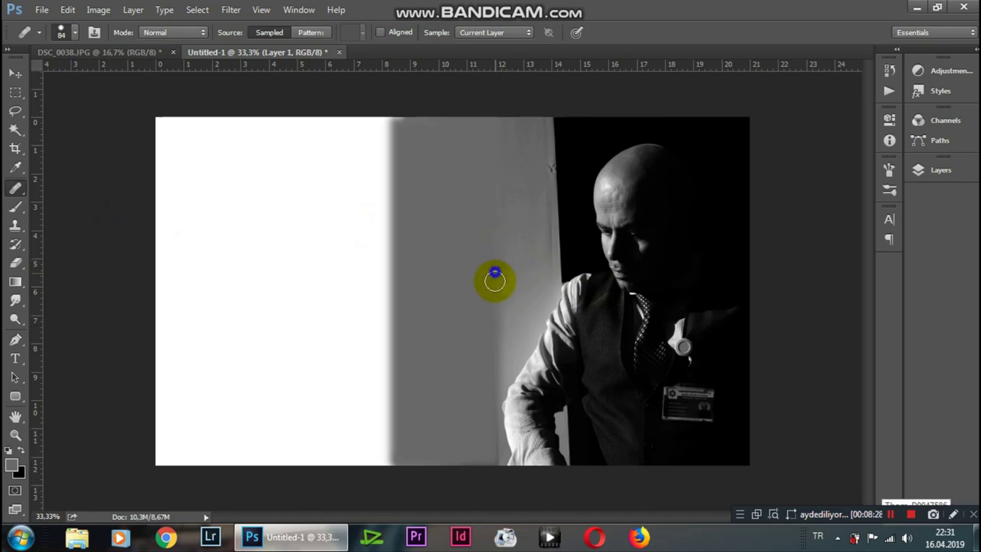
{"action": "left_click_drag", "start_coordinate": [492, 320], "coordinate": [519, 281]}
{"action": "left_click_drag", "start_coordinate": [493, 331], "coordinate": [532, 286]}
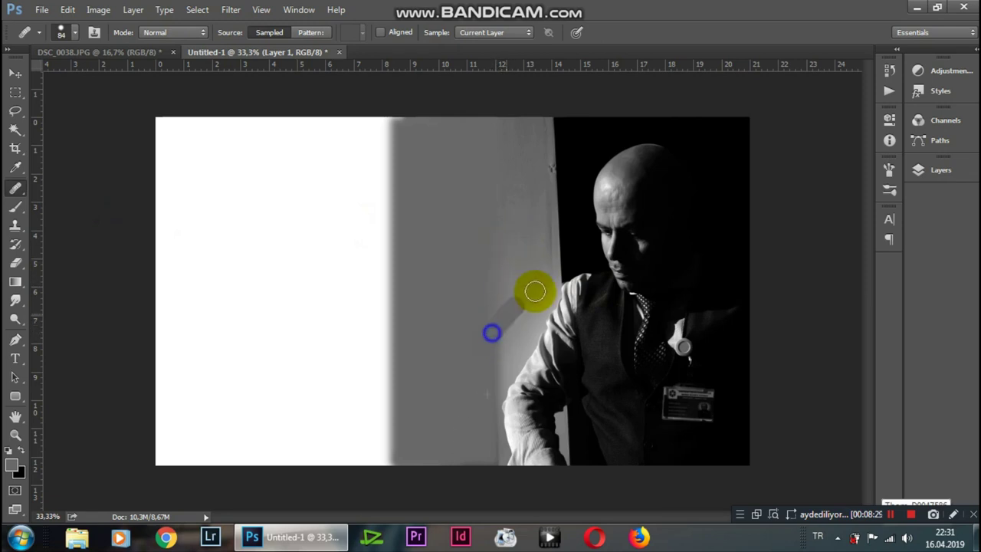
{"action": "left_click_drag", "start_coordinate": [492, 364], "coordinate": [505, 342]}
{"action": "left_click_drag", "start_coordinate": [478, 376], "coordinate": [487, 452]}
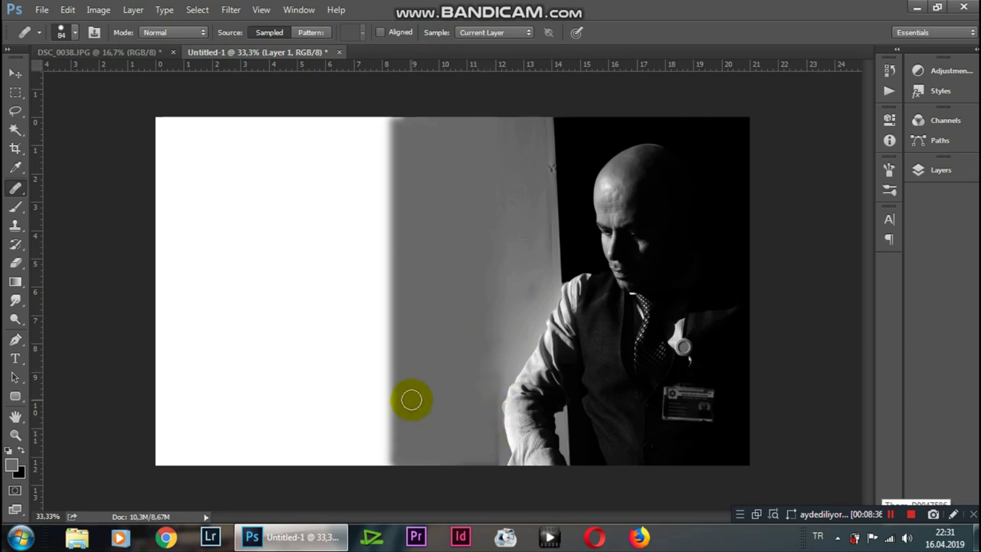
Heal the wall beside the arm at 100% zoom, then zoom back out to 25%
{"action": "key", "text": "ctrl+plus"}
{"action": "key", "text": "ctrl+plus"}
{"action": "key", "text": "ctrl+plus"}
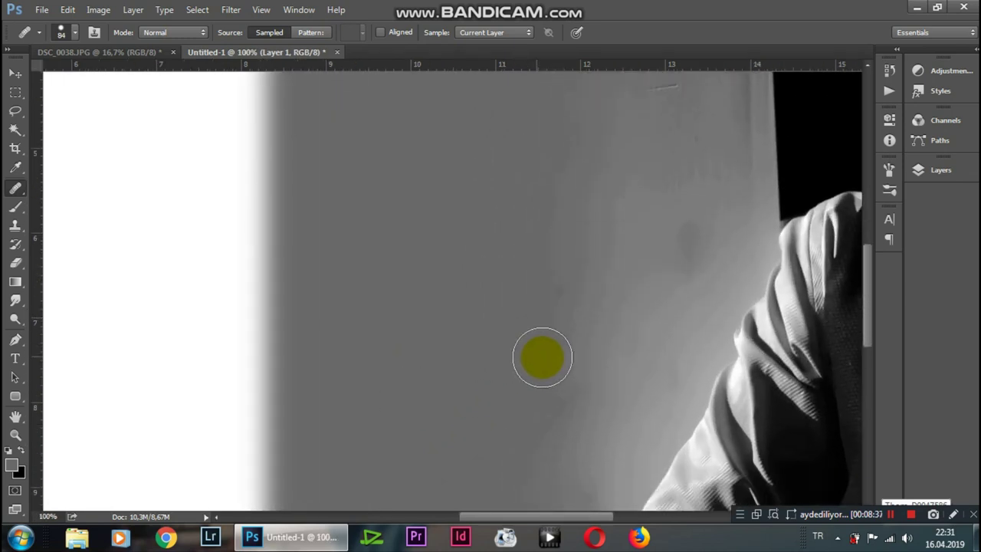
{"action": "scroll", "coordinate": [553, 391], "scroll_direction": "down", "scroll_amount": 5}
{"action": "left_click_drag", "start_coordinate": [548, 291], "coordinate": [556, 409]}
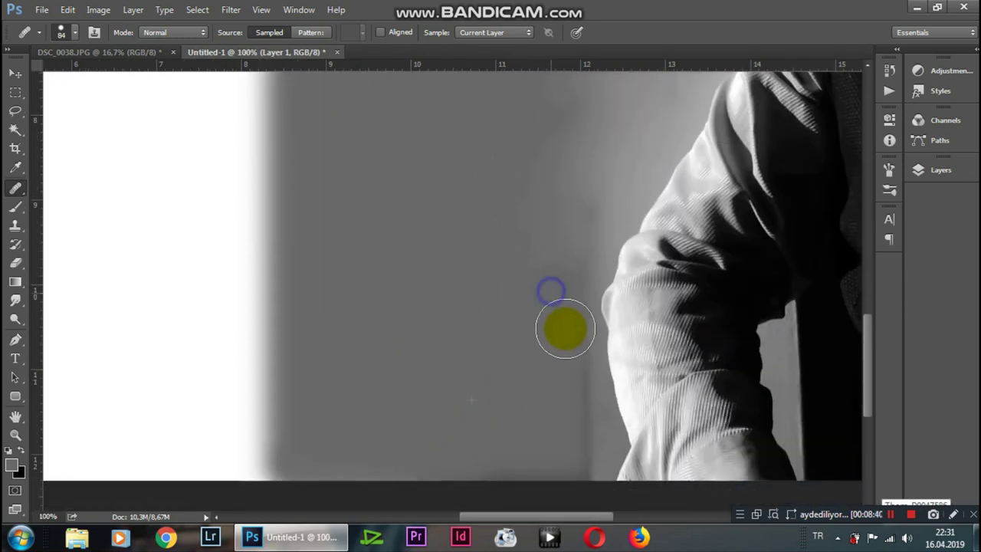
{"action": "mouse_move", "coordinate": [532, 401]}
{"action": "left_mouse_down"}
{"action": "mouse_move", "coordinate": [565, 413]}
{"action": "mouse_move", "coordinate": [556, 472]}
{"action": "mouse_move", "coordinate": [583, 214]}
{"action": "left_mouse_up"}
{"action": "scroll", "coordinate": [495, 267], "scroll_direction": "up", "scroll_amount": 1}
{"action": "scroll", "coordinate": [537, 261], "scroll_direction": "up", "scroll_amount": 1}
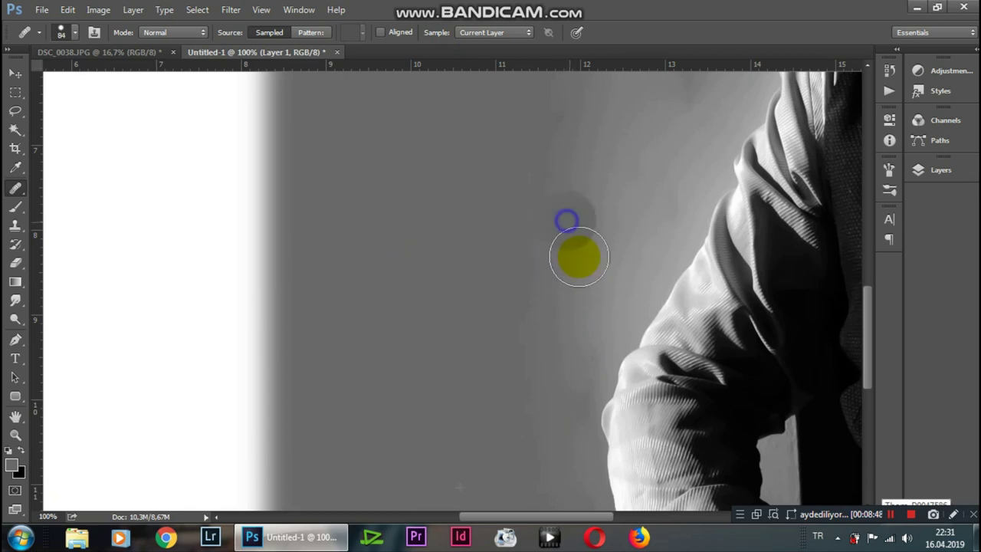
{"action": "scroll", "coordinate": [613, 245], "scroll_direction": "up", "scroll_amount": 1}
{"action": "scroll", "coordinate": [626, 249], "scroll_direction": "up", "scroll_amount": 2}
{"action": "left_click", "coordinate": [675, 230]}
{"action": "left_click_drag", "start_coordinate": [255, 377], "coordinate": [255, 382]}
{"action": "key", "text": "ctrl+minus"}
{"action": "key", "text": "ctrl+minus"}
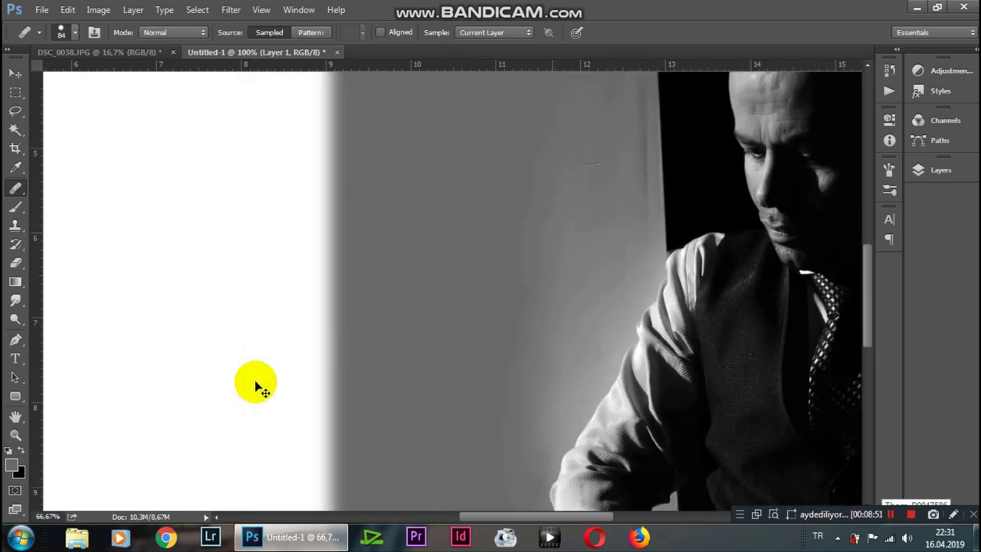
{"action": "key", "text": "ctrl+minus"}
{"action": "key", "text": "ctrl+minus"}
{"action": "key", "text": "ctrl+minus"}
{"action": "key", "text": "ctrl+plus"}
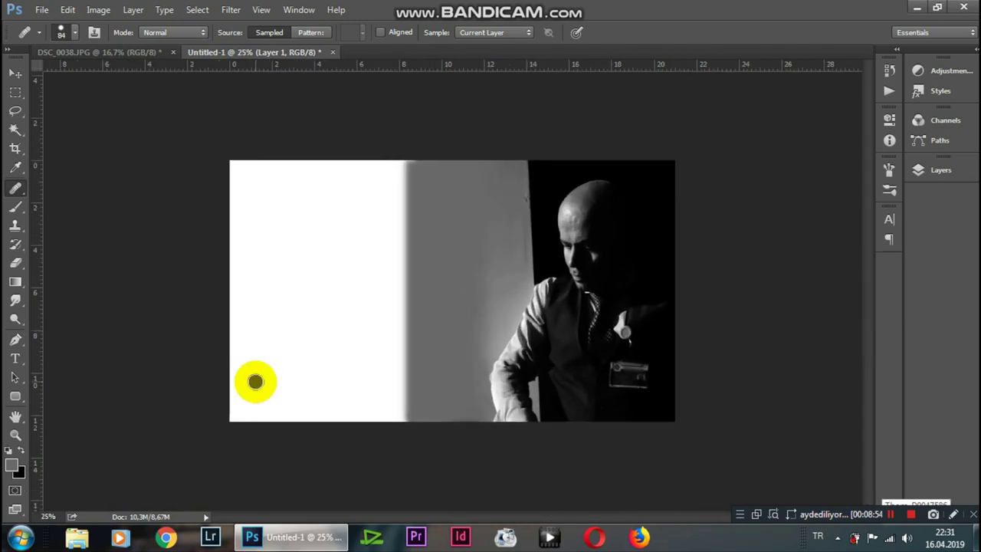
Select the soft grey edge strip and Free Transform it leftward across the white area
{"action": "key", "text": "m"}
{"action": "mouse_move", "coordinate": [362, 127]}
{"action": "left_mouse_down"}
{"action": "mouse_move", "coordinate": [460, 471]}
{"action": "mouse_move", "coordinate": [475, 477]}
{"action": "left_mouse_up"}
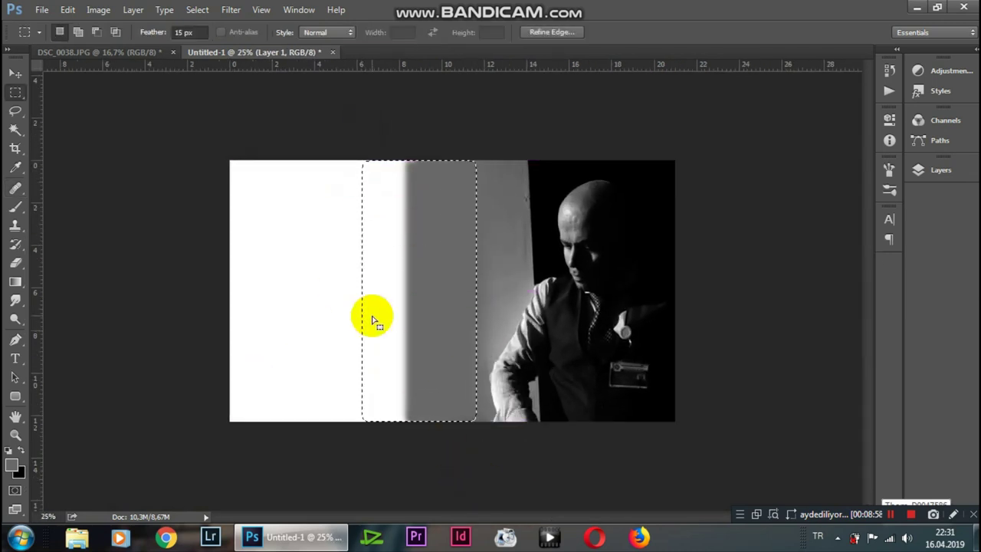
{"action": "left_click", "coordinate": [372, 318]}
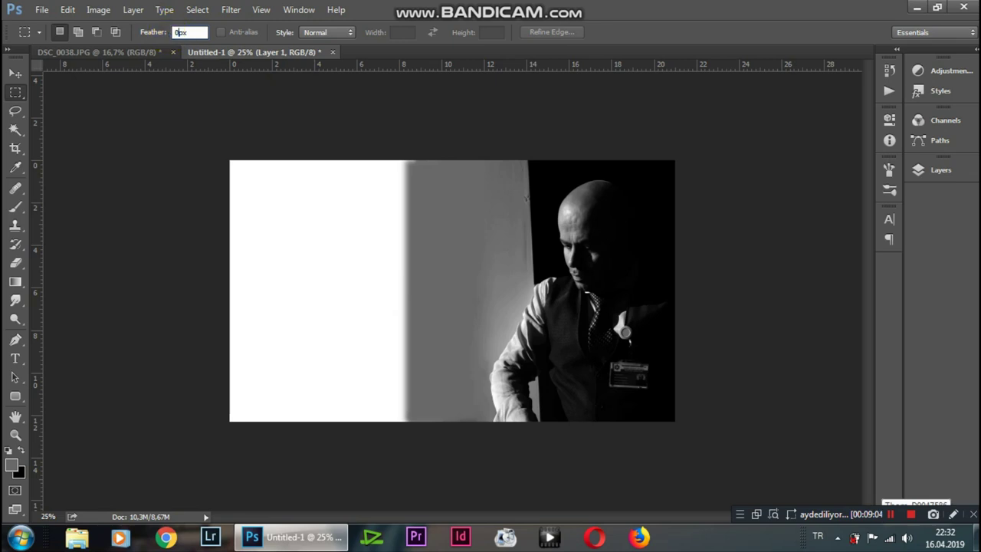
{"action": "left_click_drag", "start_coordinate": [361, 160], "coordinate": [476, 468]}
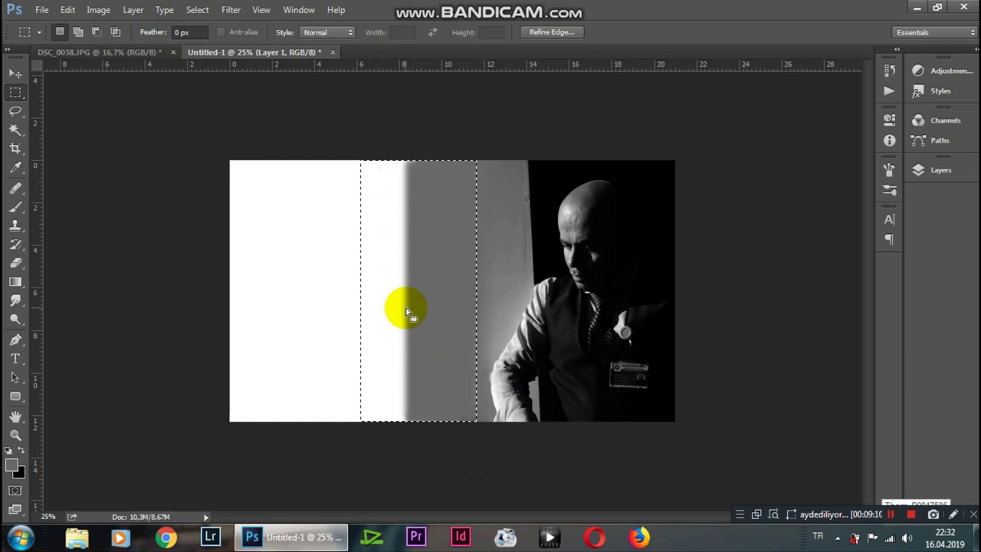
{"action": "key", "text": "ctrl+t"}
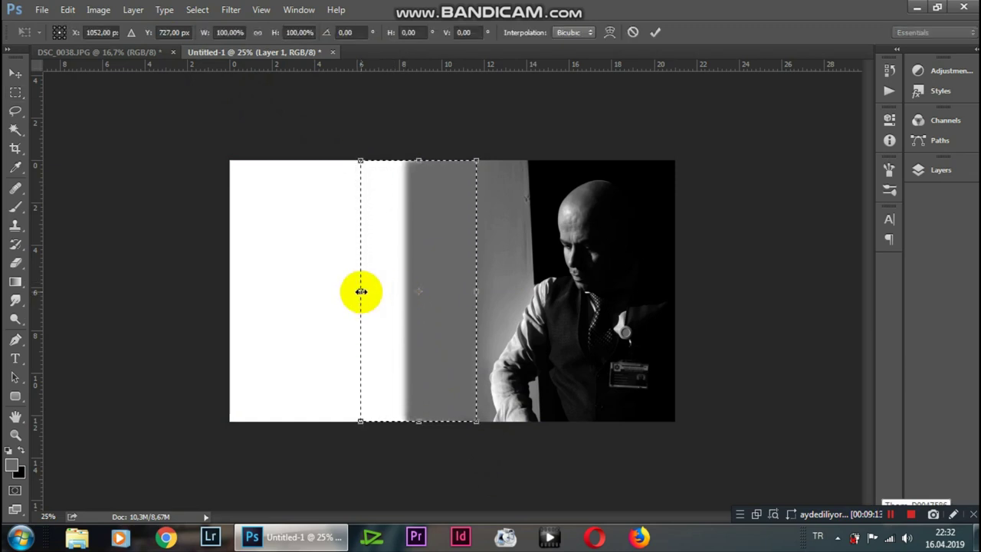
{"action": "mouse_move", "coordinate": [360, 291]}
{"action": "left_mouse_down"}
{"action": "mouse_move", "coordinate": [39, 288]}
{"action": "mouse_move", "coordinate": [203, 291]}
{"action": "left_mouse_up"}
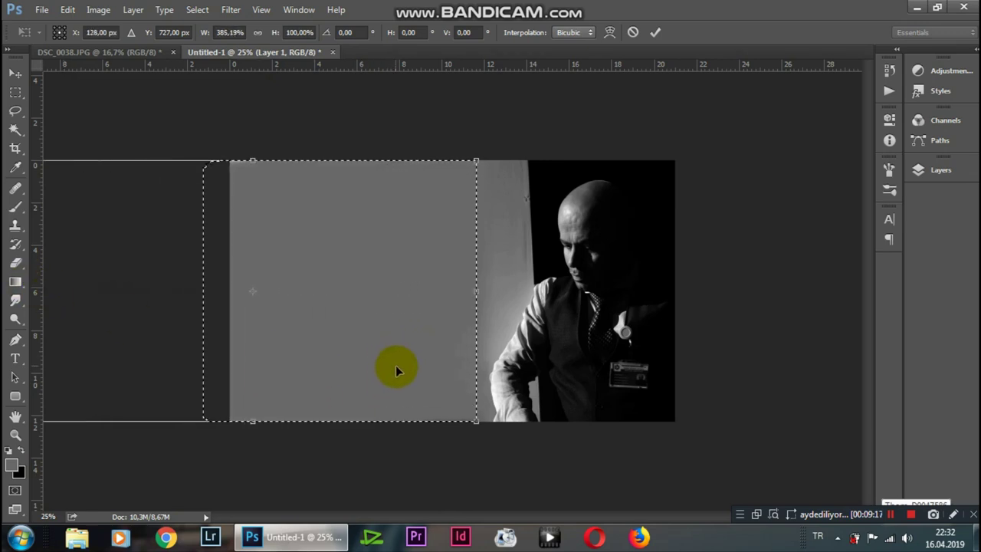
{"action": "key", "text": "Return"}
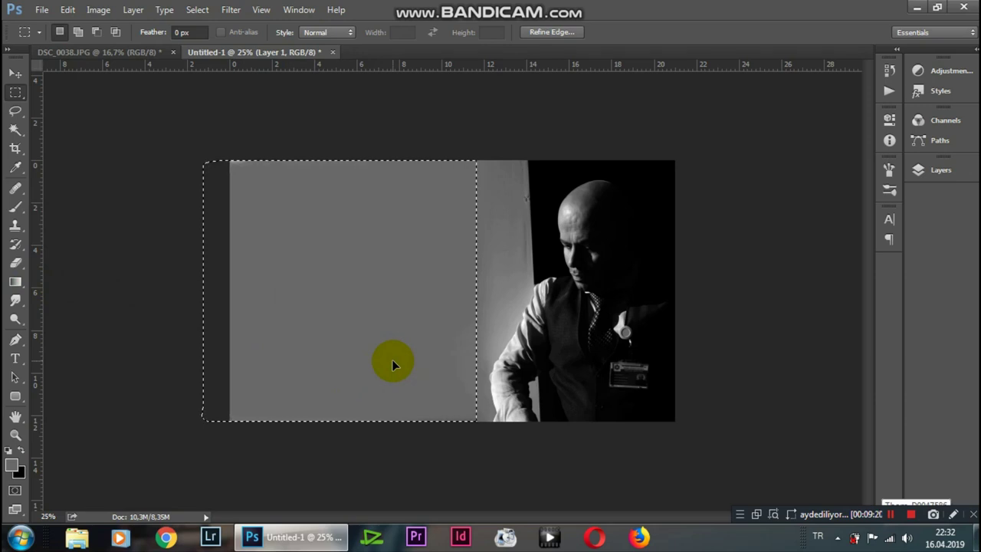
{"action": "left_click", "coordinate": [392, 360]}
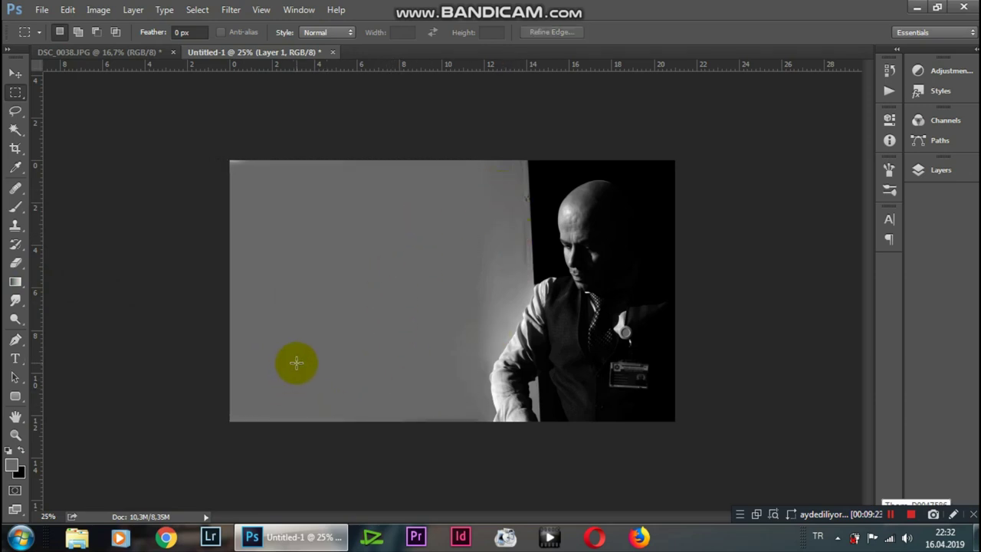
Clone wall texture over the seam beside the man's shoulder
{"action": "key", "text": "s"}
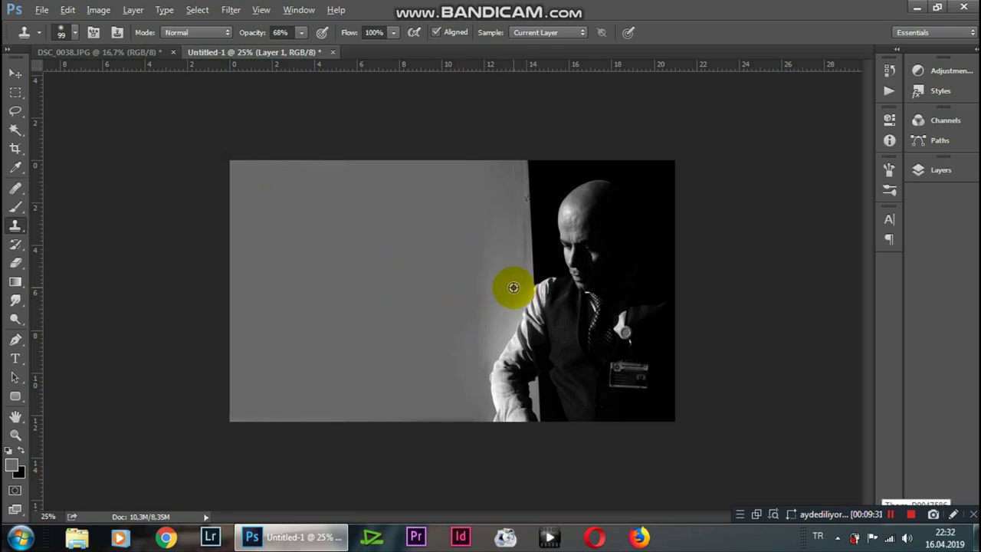
{"action": "key", "text": "ctrl+plus"}
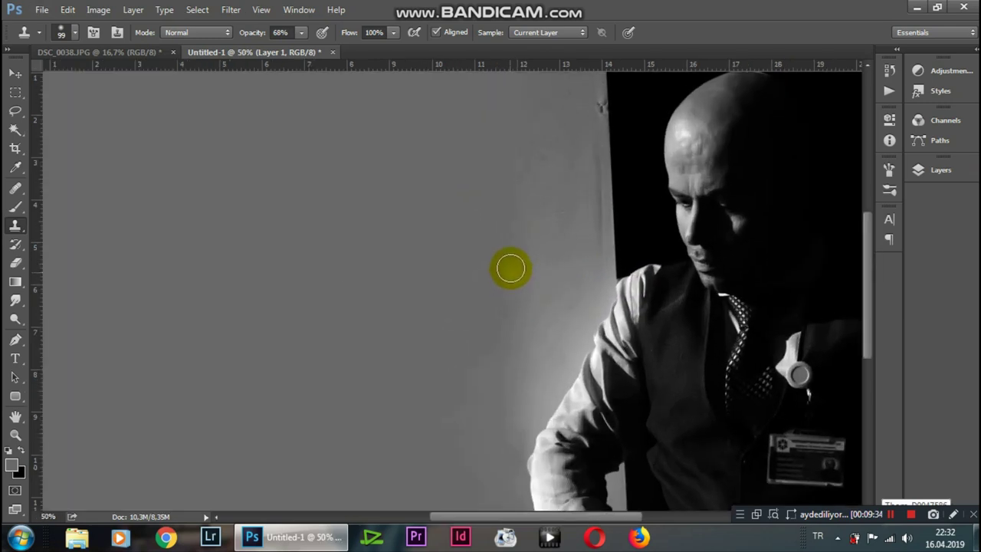
{"action": "scroll", "coordinate": [529, 246], "scroll_direction": "up", "scroll_amount": 2}
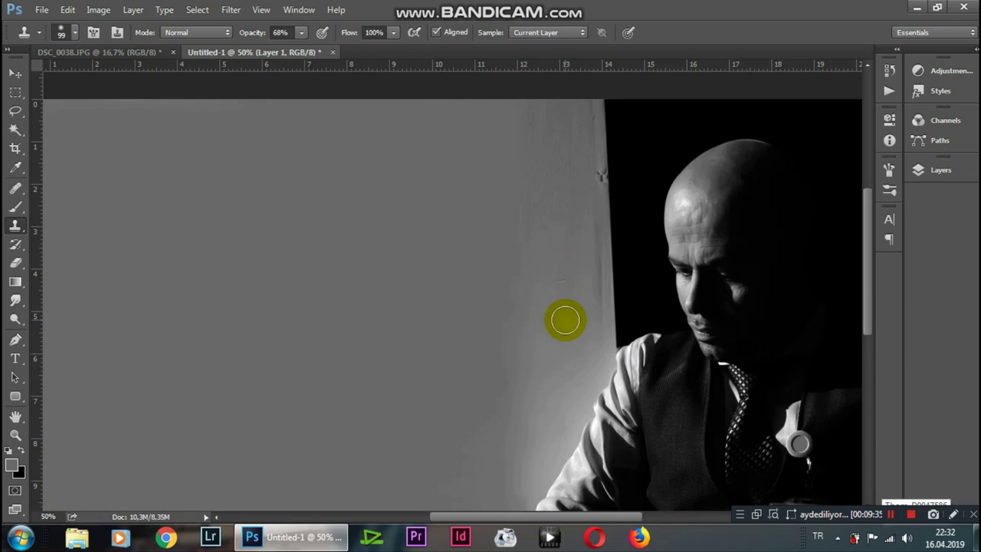
{"action": "left_click", "coordinate": [590, 316]}
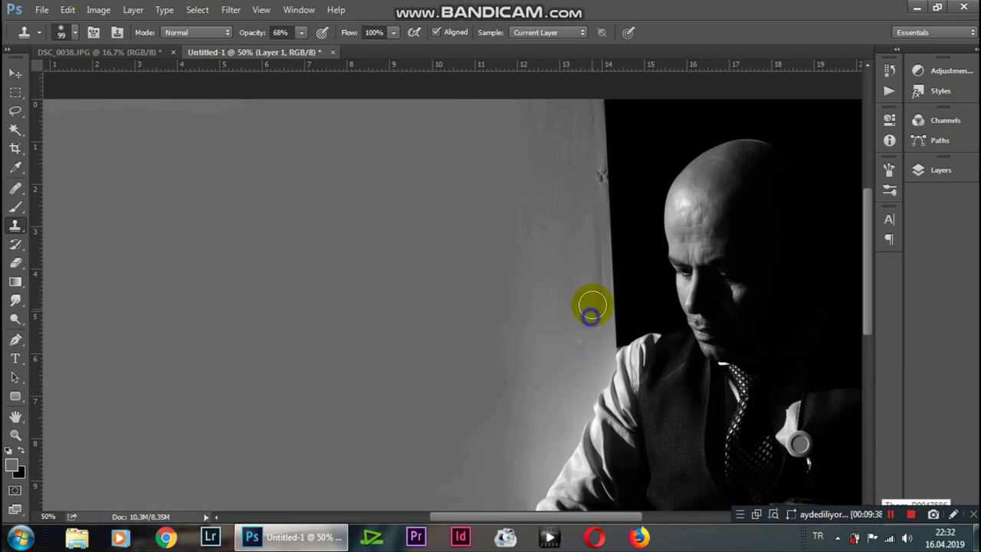
{"action": "mouse_move", "coordinate": [593, 284]}
{"action": "left_mouse_down"}
{"action": "mouse_move", "coordinate": [591, 255]}
{"action": "mouse_move", "coordinate": [583, 299]}
{"action": "mouse_move", "coordinate": [549, 287]}
{"action": "left_mouse_up"}
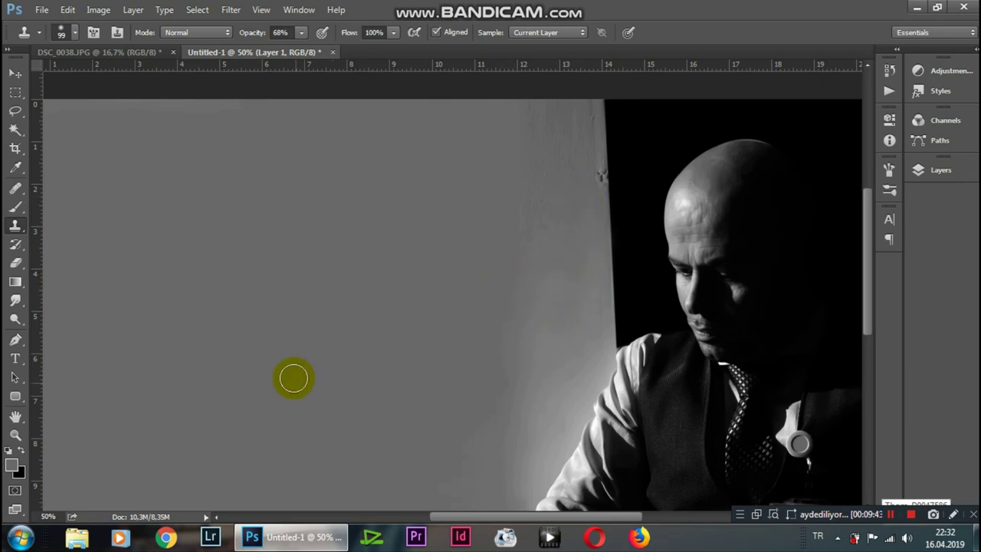
{"action": "scroll", "coordinate": [293, 376], "scroll_direction": "down", "scroll_amount": 2}
{"action": "scroll", "coordinate": [292, 376], "scroll_direction": "down", "scroll_amount": 2}
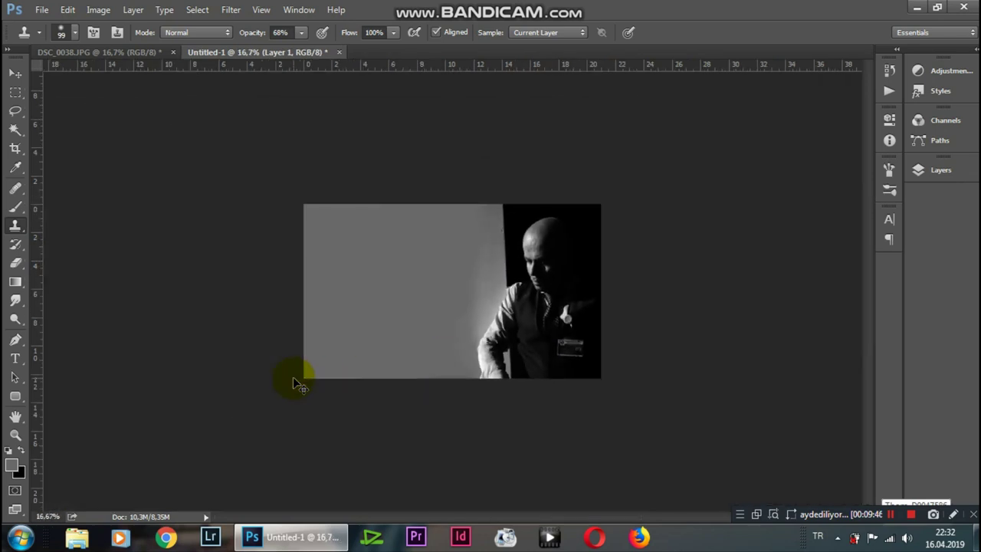
{"action": "scroll", "coordinate": [293, 376], "scroll_direction": "up", "scroll_amount": 1}
{"action": "scroll", "coordinate": [293, 376], "scroll_direction": "up", "scroll_amount": 1}
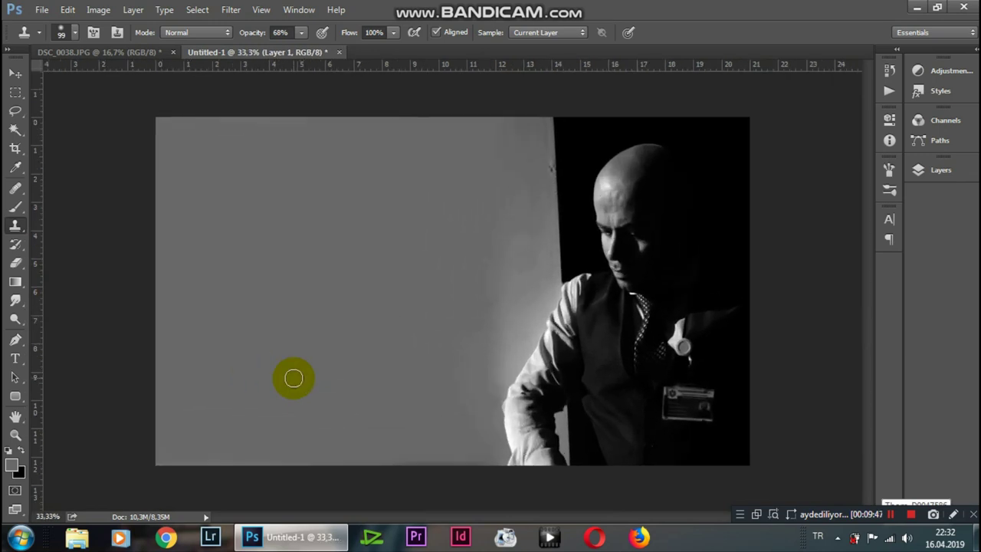
Centre the view on the man and apply Filter > Camera Raw Filter
{"action": "key", "text": "ctrl+plus"}
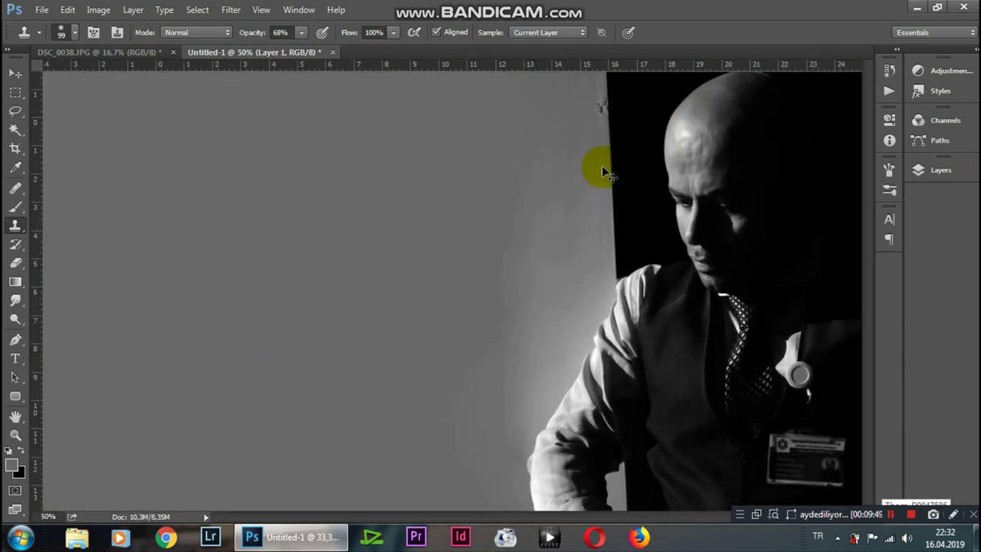
{"action": "left_click_drag", "start_coordinate": [557, 291], "coordinate": [417, 281]}
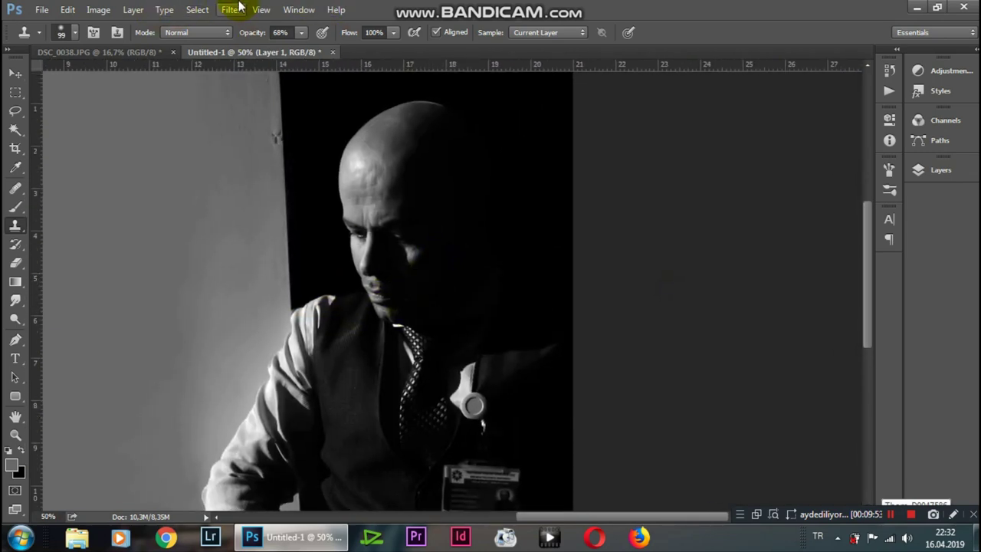
{"action": "left_click", "coordinate": [197, 10]}
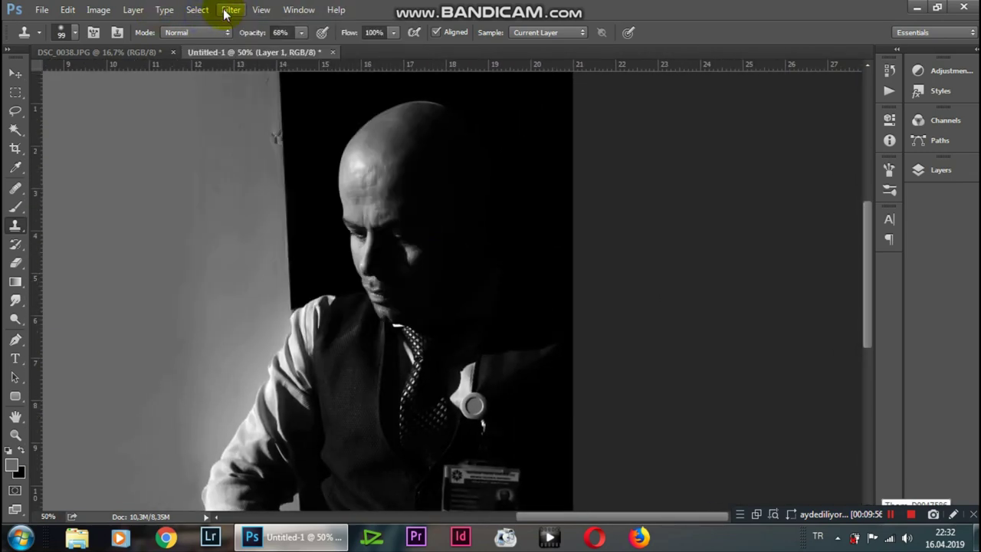
{"action": "left_click", "coordinate": [228, 11]}
{"action": "left_click", "coordinate": [275, 90]}
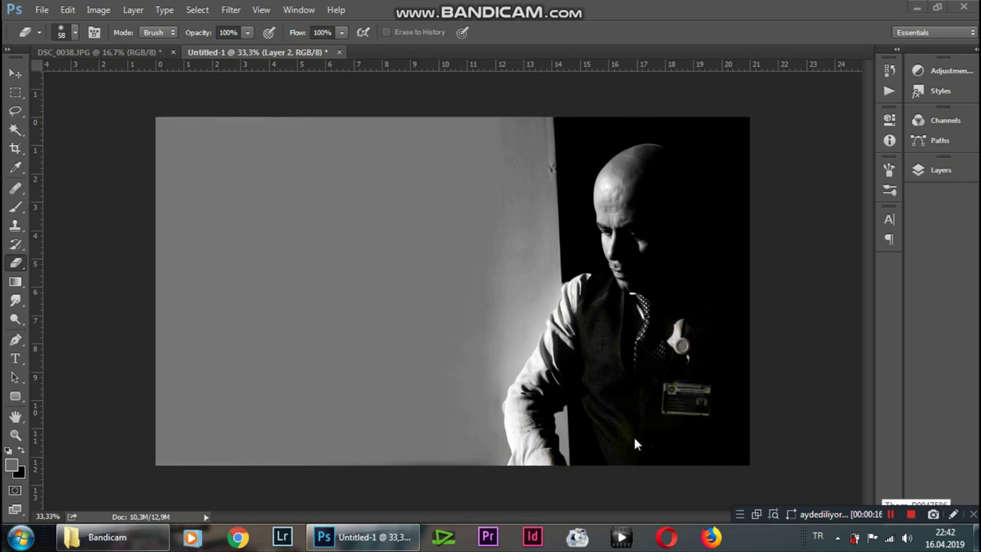
Set the Eraser opacity to about 80% and erase the white pin on the vest
{"action": "left_click", "coordinate": [685, 396]}
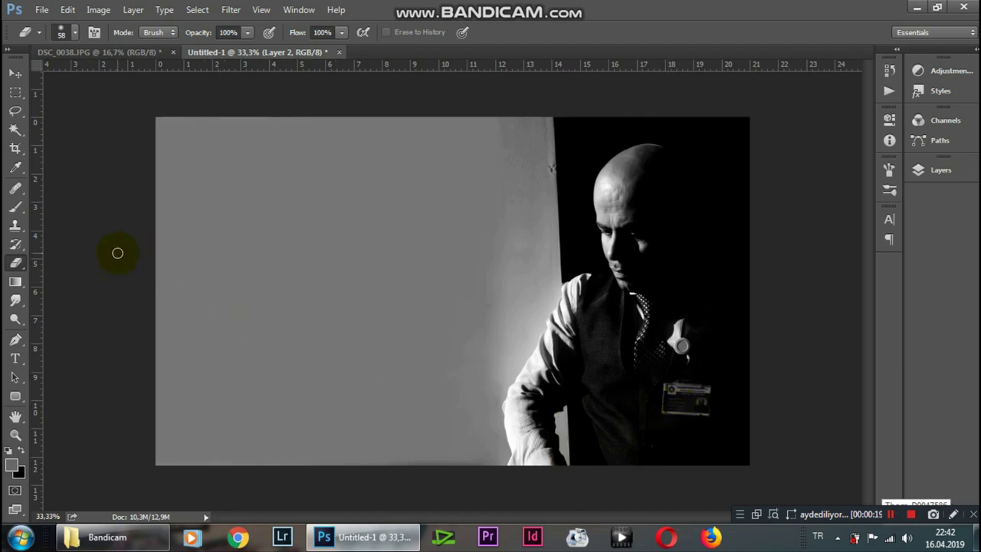
{"action": "left_click_drag", "start_coordinate": [246, 33], "coordinate": [234, 51]}
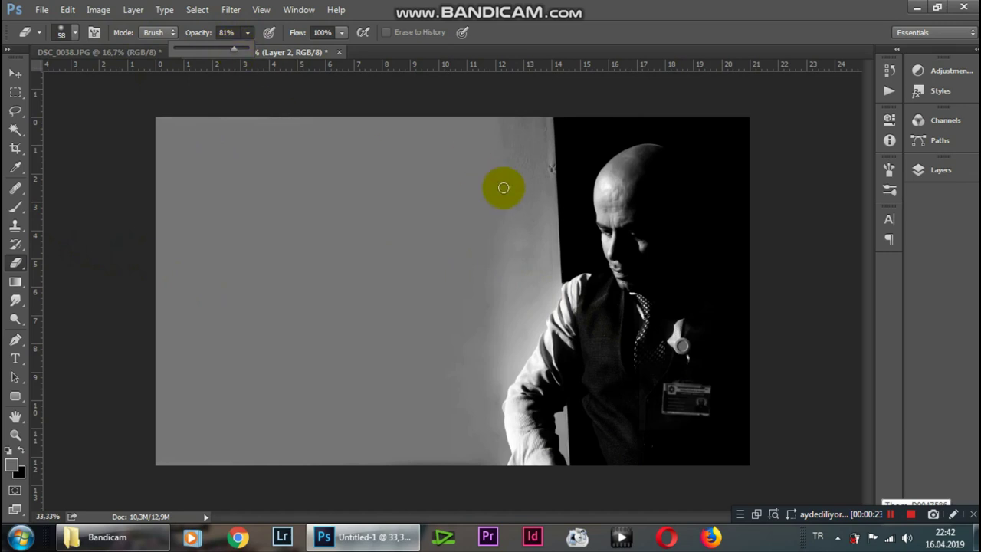
{"action": "left_click", "coordinate": [698, 332]}
{"action": "left_click", "coordinate": [691, 335]}
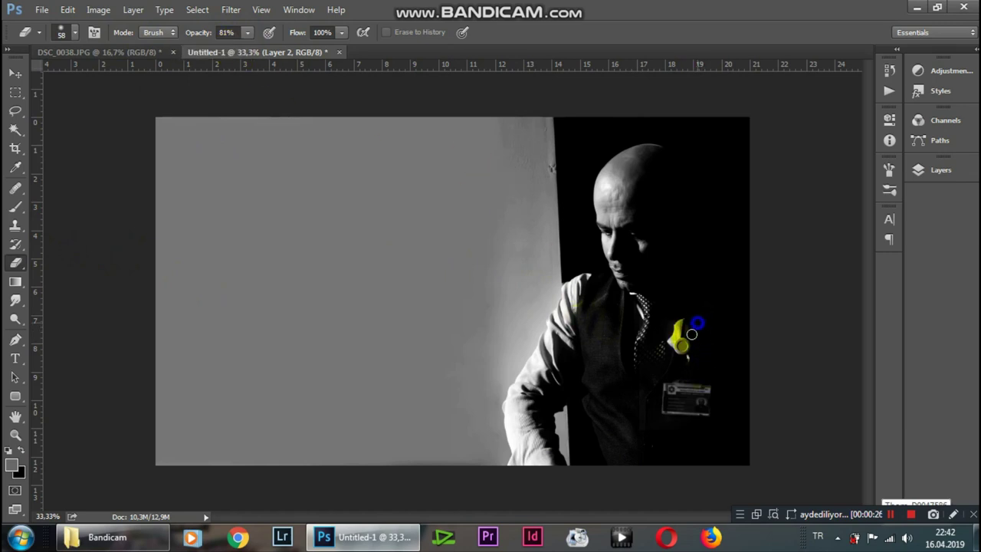
{"action": "left_click", "coordinate": [690, 337]}
{"action": "left_click", "coordinate": [692, 335]}
{"action": "left_click", "coordinate": [687, 344]}
{"action": "left_click", "coordinate": [686, 341]}
{"action": "left_click", "coordinate": [690, 337]}
Erase the ID badge and leftover bright spots so the vest area turns dark
{"action": "left_click", "coordinate": [689, 355]}
{"action": "left_click_drag", "start_coordinate": [694, 353], "coordinate": [706, 395]}
{"action": "left_click", "coordinate": [707, 390]}
{"action": "left_click", "coordinate": [710, 396]}
{"action": "left_click", "coordinate": [709, 403]}
{"action": "left_click_drag", "start_coordinate": [687, 377], "coordinate": [675, 397]}
{"action": "left_click", "coordinate": [689, 383]}
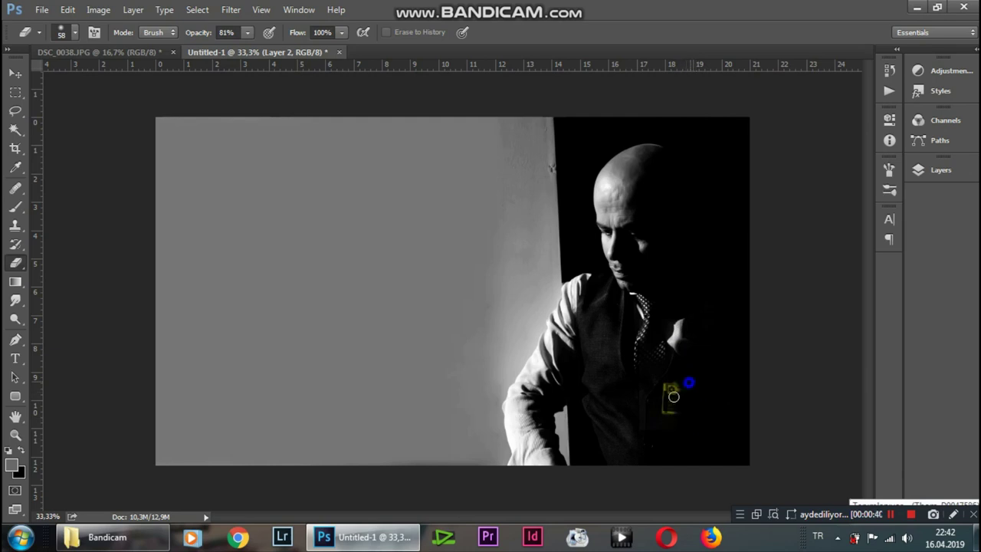
{"action": "left_click", "coordinate": [676, 425]}
{"action": "left_click_drag", "start_coordinate": [674, 414], "coordinate": [664, 395]}
{"action": "left_click", "coordinate": [683, 386]}
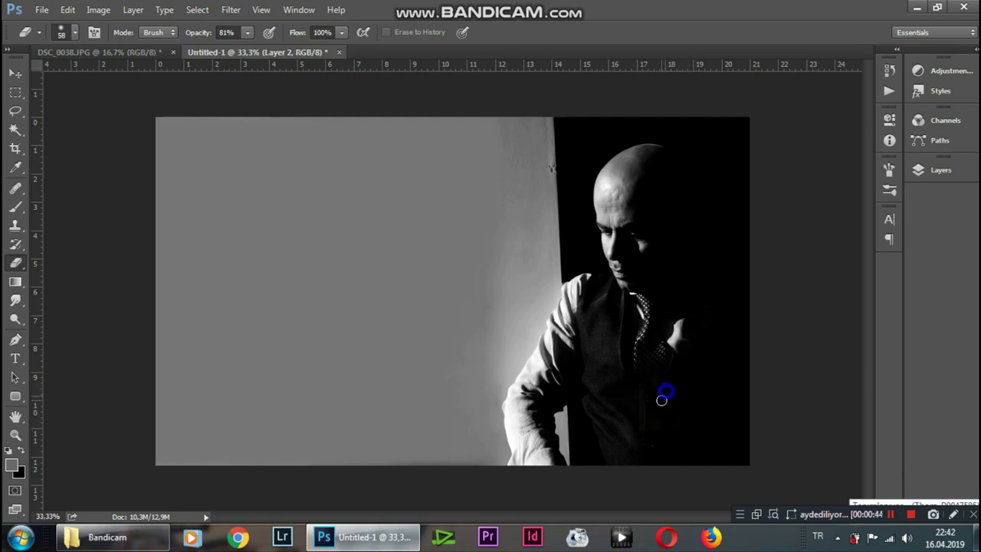
{"action": "left_click", "coordinate": [674, 411]}
{"action": "left_click", "coordinate": [693, 359]}
{"action": "left_click", "coordinate": [689, 338]}
{"action": "left_click", "coordinate": [696, 333]}
{"action": "left_click", "coordinate": [695, 338]}
{"action": "key", "text": "v"}
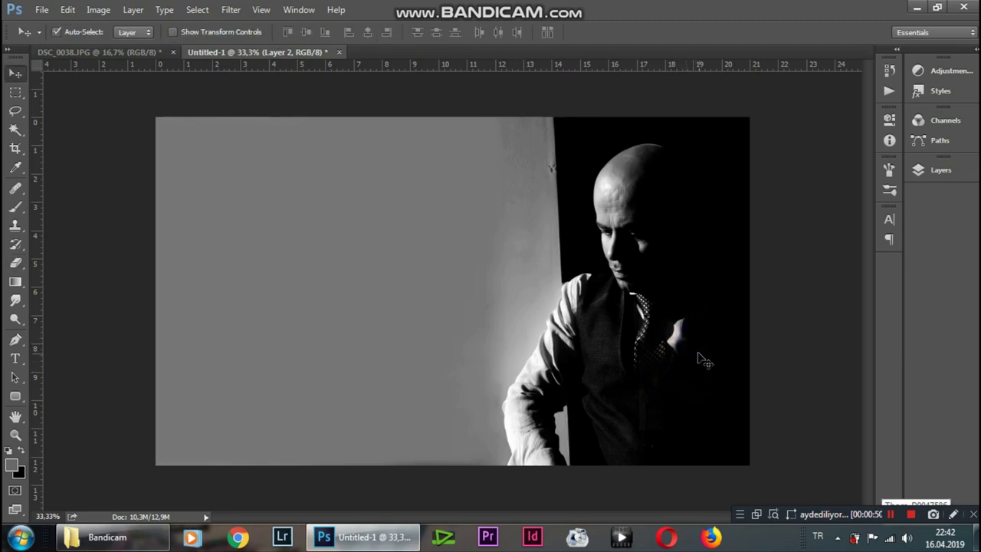
Zoom in on the man's vest and hand and reselect Layer 2
{"action": "key", "text": "ctrl+plus"}
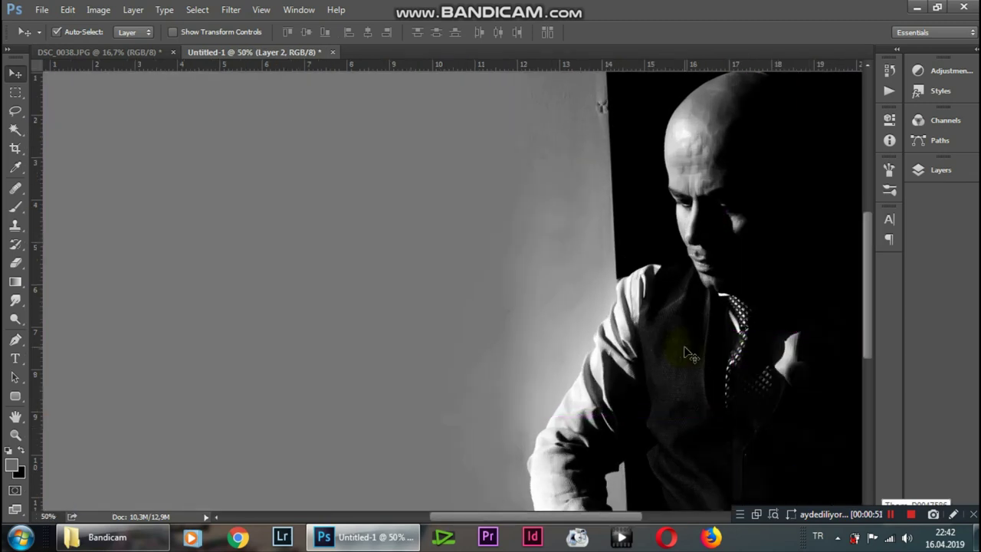
{"action": "key", "text": "ctrl+plus"}
{"action": "left_click_drag", "start_coordinate": [771, 346], "coordinate": [497, 308]}
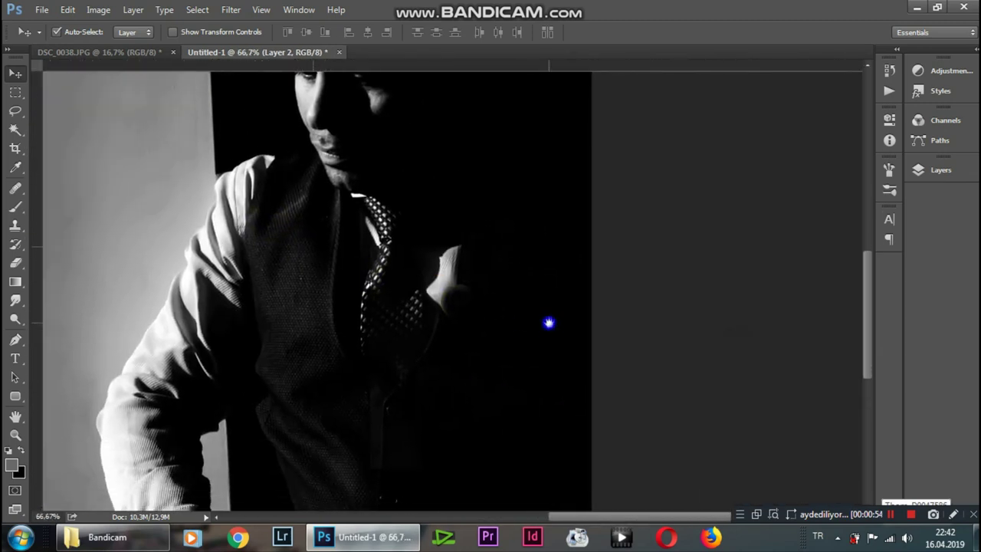
{"action": "left_click_drag", "start_coordinate": [532, 422], "coordinate": [544, 401]}
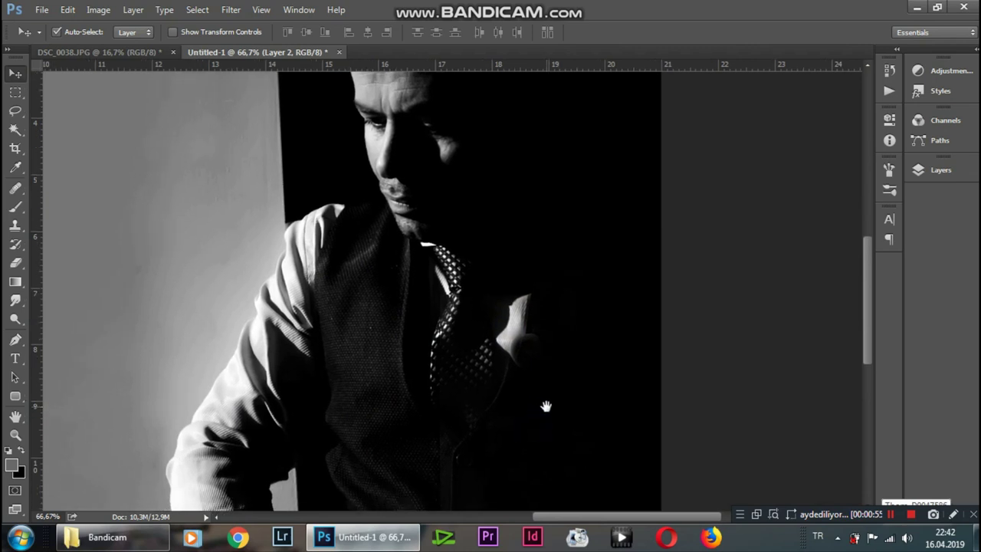
{"action": "left_click", "coordinate": [529, 363]}
{"action": "left_click", "coordinate": [940, 170]}
{"action": "left_click", "coordinate": [821, 239]}
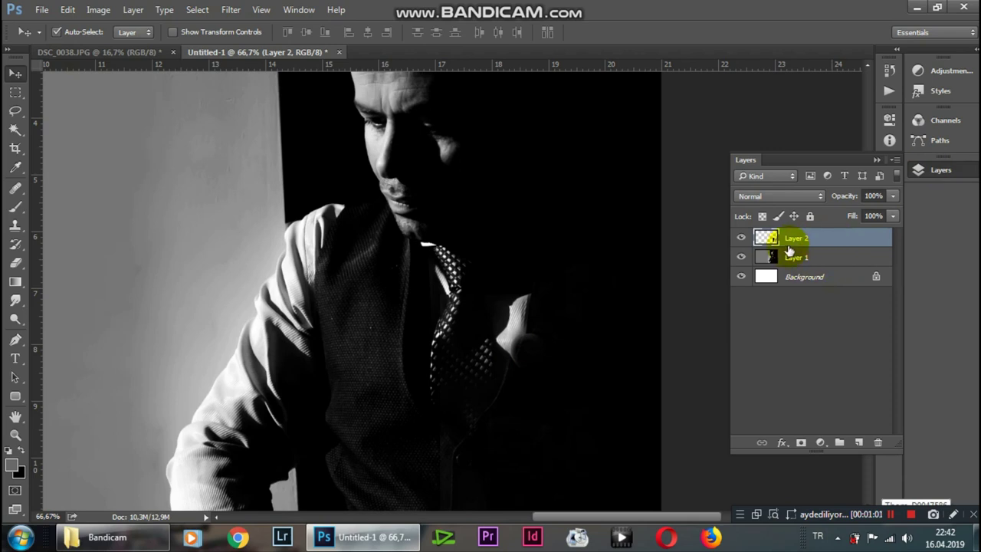
{"action": "left_click", "coordinate": [509, 343]}
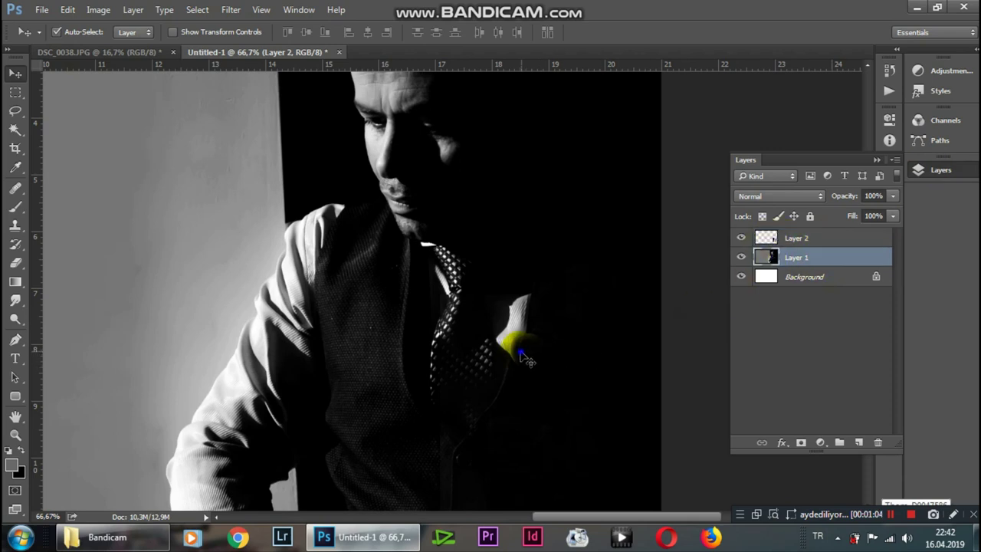
{"action": "left_click", "coordinate": [793, 239]}
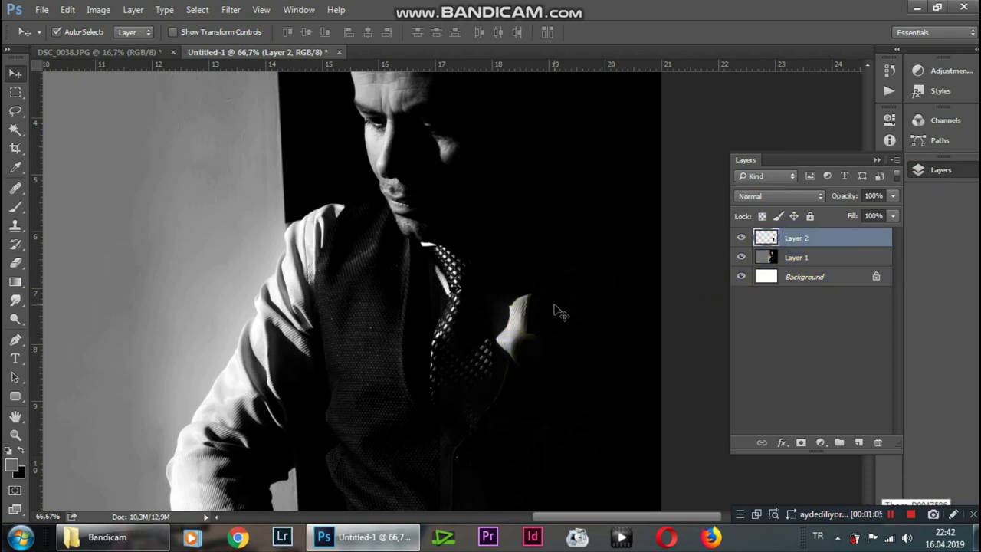
Erase the black overlay around the hand and merge Layer 2 into Layer 1
{"action": "key", "text": "e"}
{"action": "left_click", "coordinate": [920, 177]}
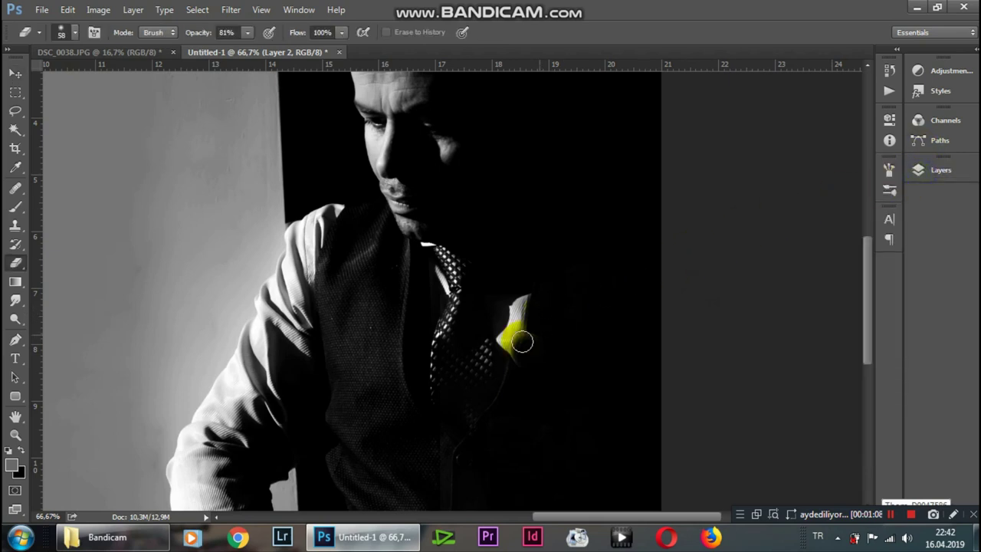
{"action": "mouse_move", "coordinate": [512, 337]}
{"action": "left_mouse_down"}
{"action": "mouse_move", "coordinate": [526, 331]}
{"action": "mouse_move", "coordinate": [516, 353]}
{"action": "mouse_move", "coordinate": [552, 320]}
{"action": "mouse_move", "coordinate": [518, 344]}
{"action": "mouse_move", "coordinate": [533, 338]}
{"action": "mouse_move", "coordinate": [517, 375]}
{"action": "mouse_move", "coordinate": [505, 366]}
{"action": "mouse_move", "coordinate": [544, 335]}
{"action": "mouse_move", "coordinate": [530, 393]}
{"action": "left_mouse_up"}
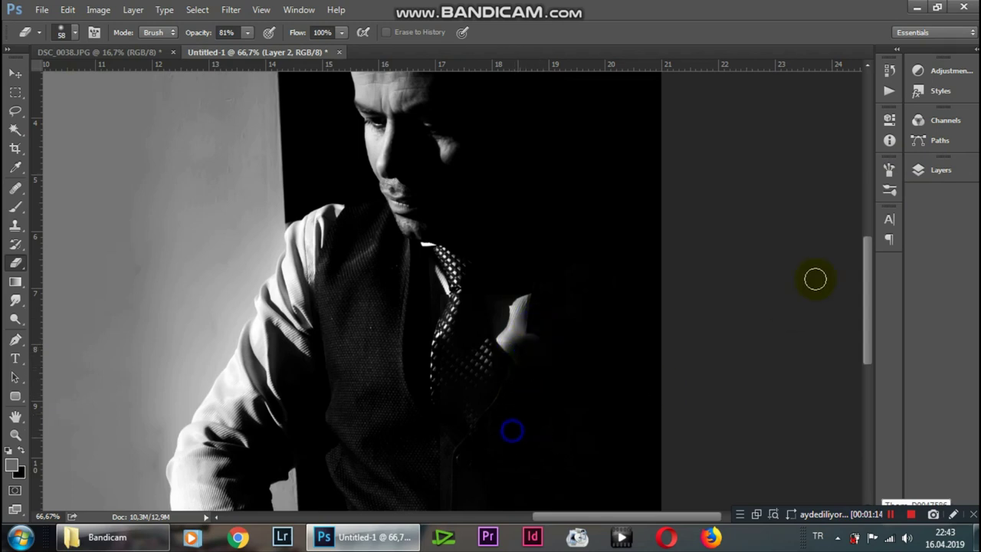
{"action": "left_click", "coordinate": [920, 170]}
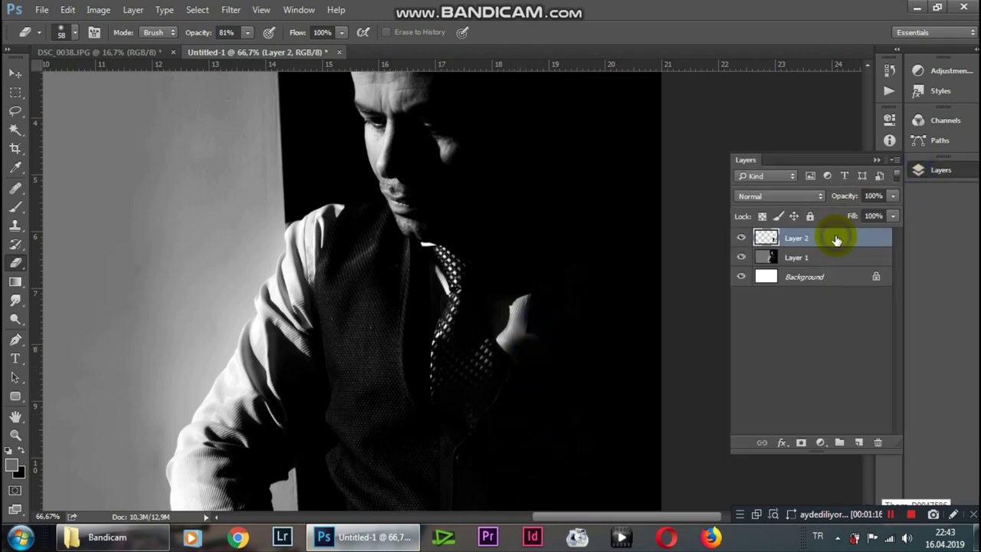
{"action": "key", "text": "ctrl+e"}
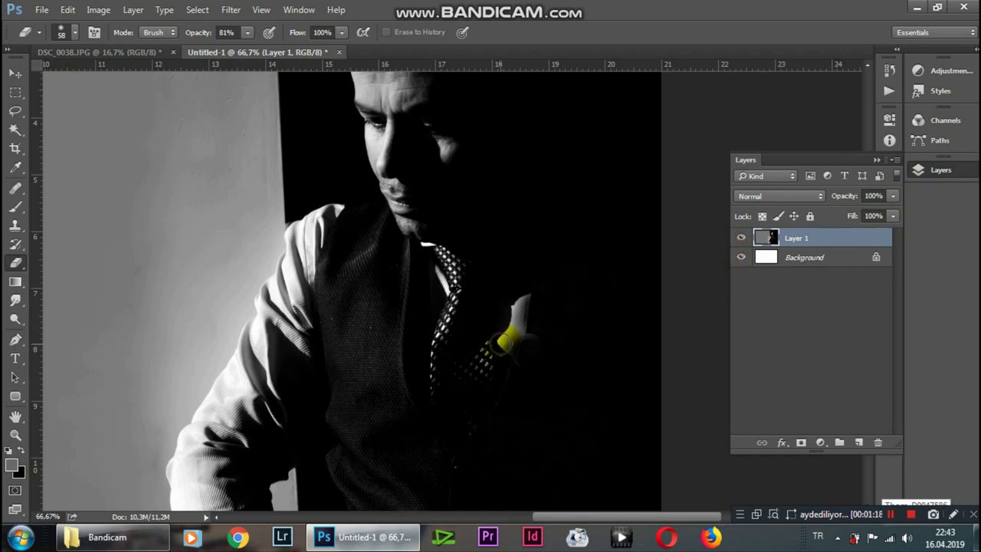
{"action": "key", "text": "ctrl+plus"}
{"action": "key", "text": "ctrl+minus"}
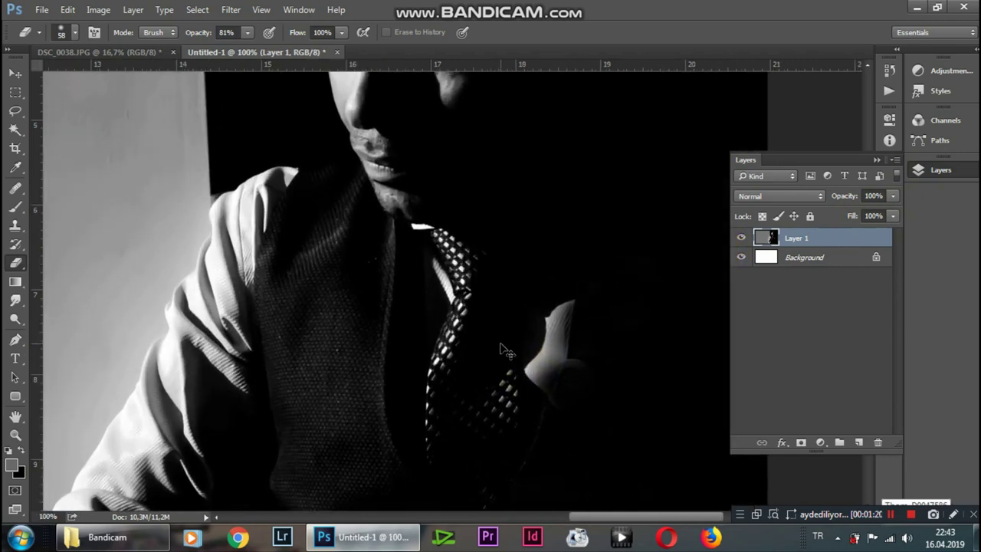
{"action": "key", "text": "ctrl+minus"}
{"action": "mouse_move", "coordinate": [476, 315]}
{"action": "left_mouse_down"}
{"action": "mouse_move", "coordinate": [509, 324]}
{"action": "mouse_move", "coordinate": [491, 332]}
{"action": "left_mouse_up"}
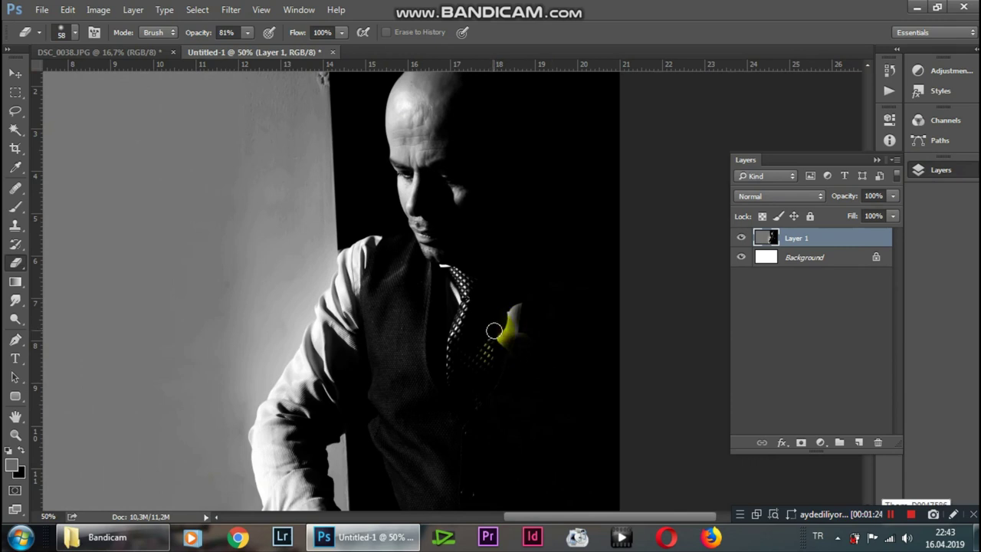
{"action": "key", "text": "p"}
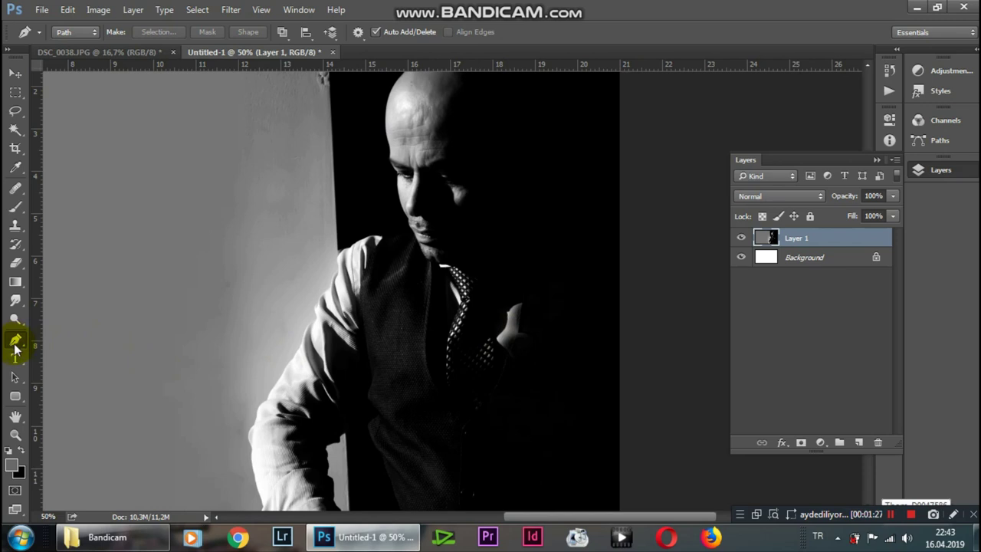
Trace a closed Pen path around the light patch by the man's hand and make it a selection
{"action": "left_click", "coordinate": [532, 267]}
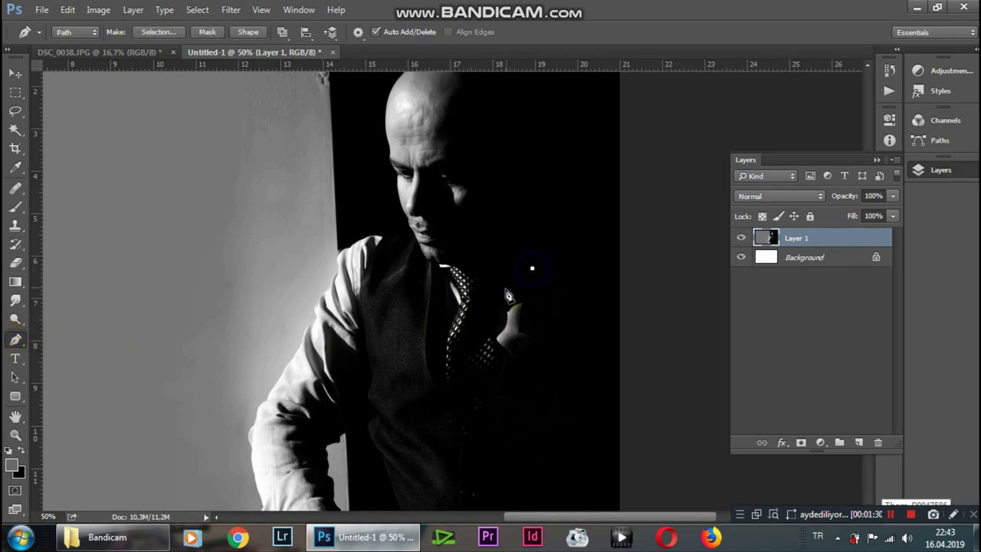
{"action": "left_click_drag", "start_coordinate": [490, 292], "coordinate": [485, 303]}
{"action": "left_click", "coordinate": [495, 337]}
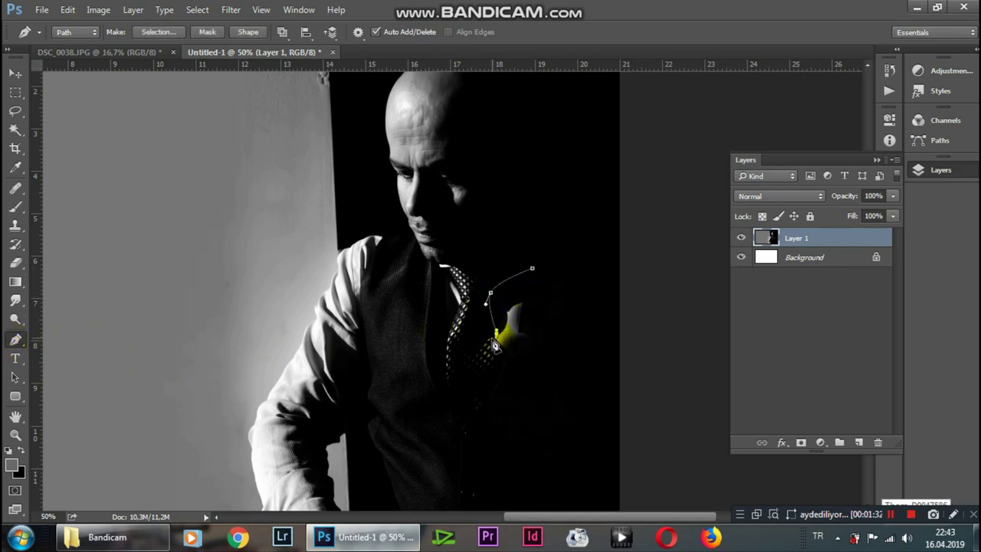
{"action": "left_click", "coordinate": [492, 389]}
{"action": "left_click", "coordinate": [491, 416]}
{"action": "left_click_drag", "start_coordinate": [529, 422], "coordinate": [567, 385]}
{"action": "left_click_drag", "start_coordinate": [567, 314], "coordinate": [559, 297]}
{"action": "left_click", "coordinate": [534, 272]}
{"action": "key", "text": "ctrl+Return"}
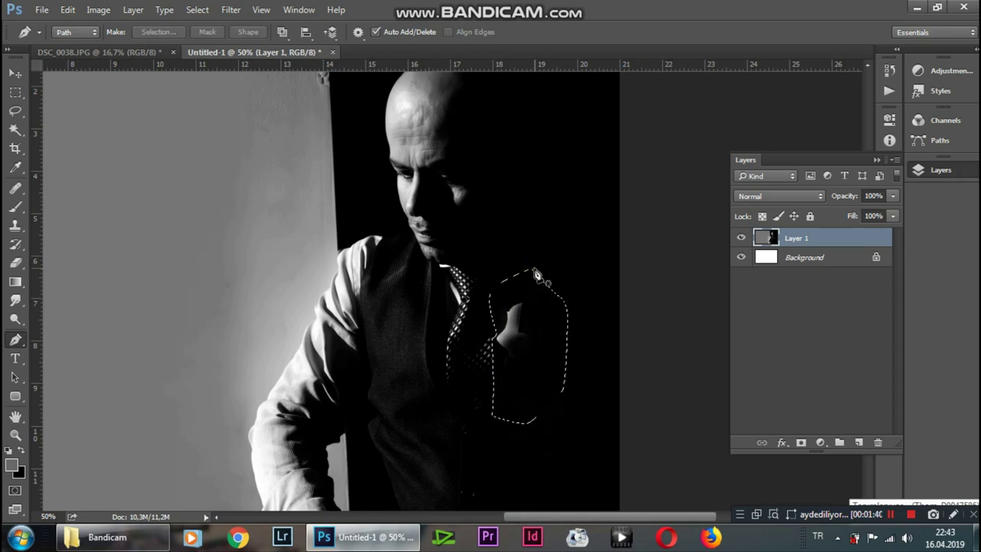
Fill the selection with black sampled from the background, deselect, and zoom out to 25%
{"action": "key", "text": "i"}
{"action": "left_click", "coordinate": [582, 321]}
{"action": "key", "text": "p"}
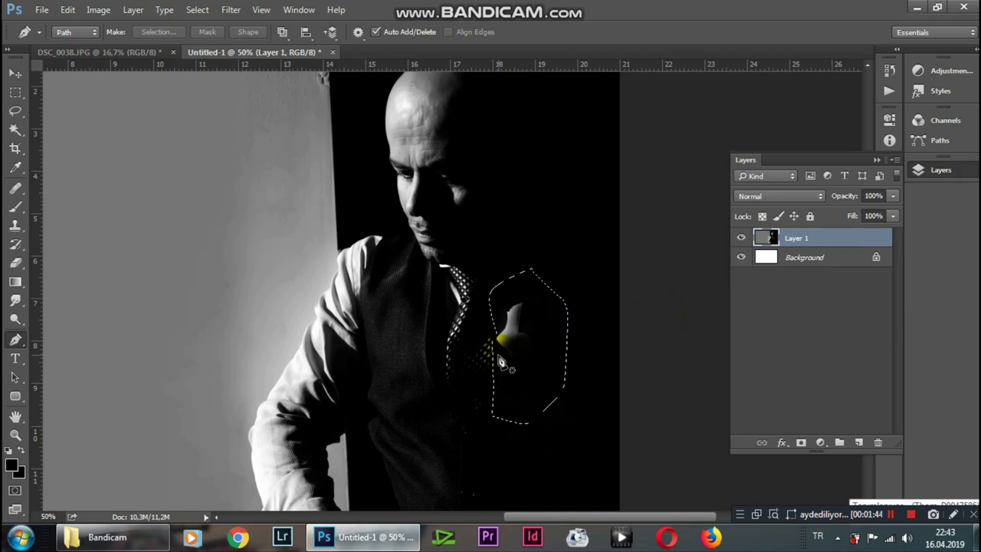
{"action": "key", "text": "alt+BackSpace"}
{"action": "key", "text": "ctrl+d"}
{"action": "key", "text": "ctrl+minus"}
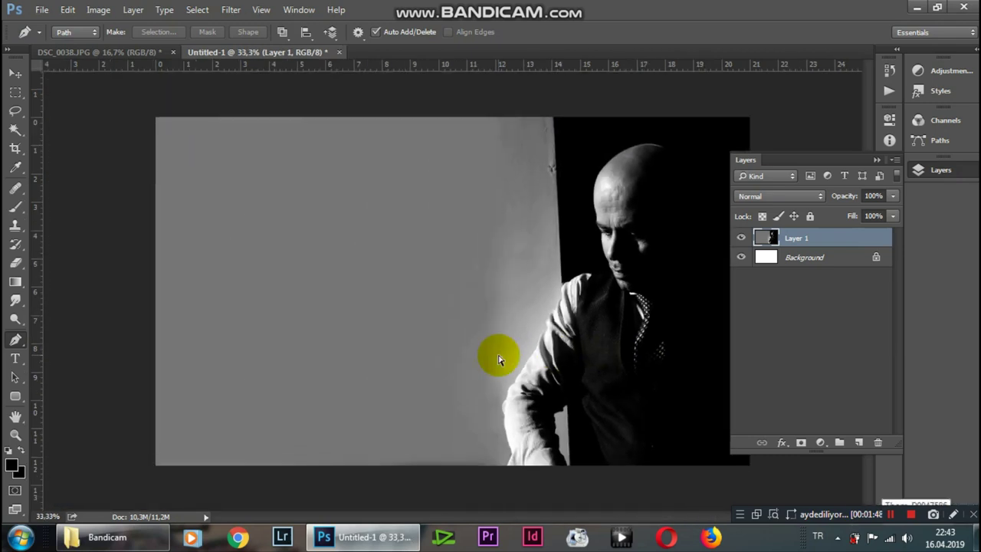
{"action": "key", "text": "ctrl+minus"}
{"action": "key", "text": "ctrl+plus"}
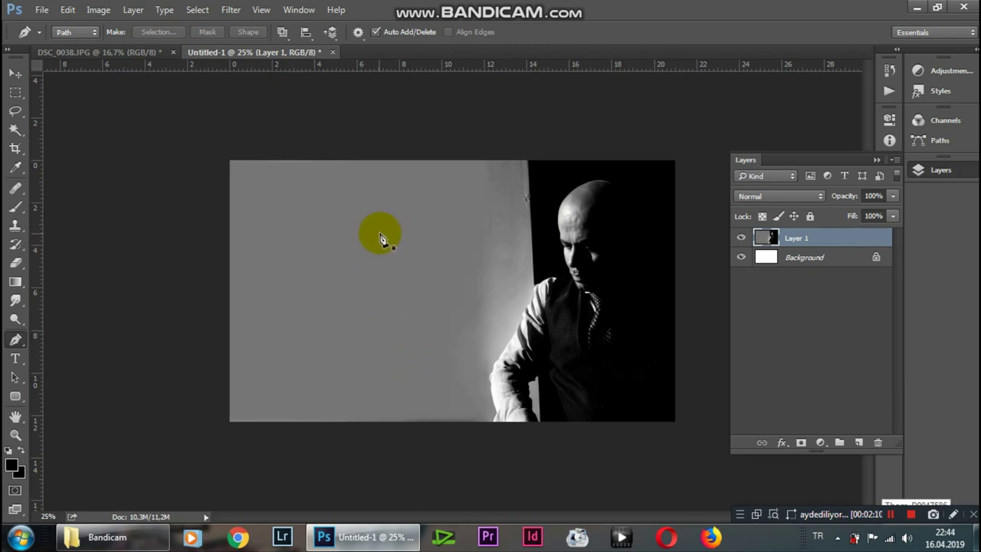
Type the four Turkish poem lines on the upper-left wall and shift the block slightly down
{"action": "key", "text": "t"}
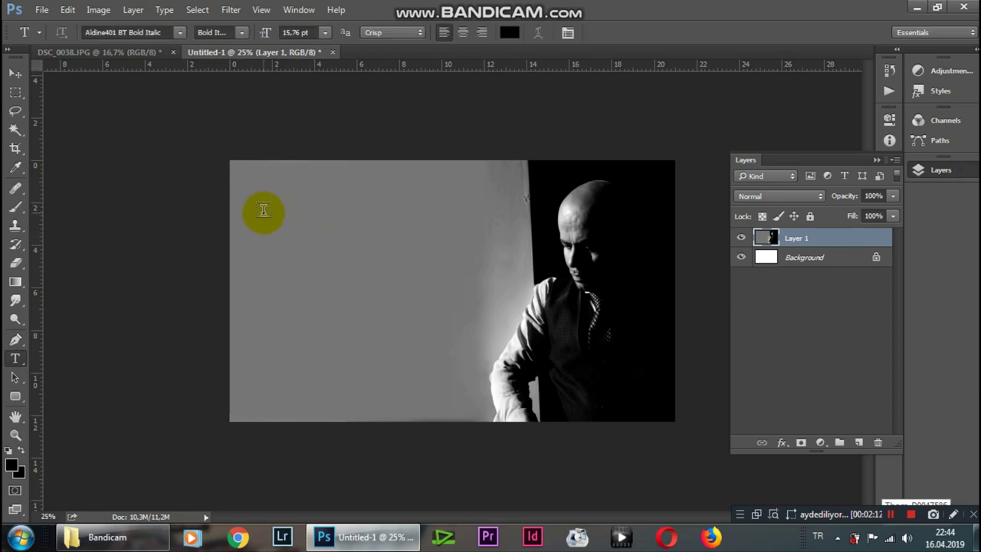
{"action": "left_click", "coordinate": [262, 196]}
{"action": "type", "text": "Hayat bu herzaman bir"}
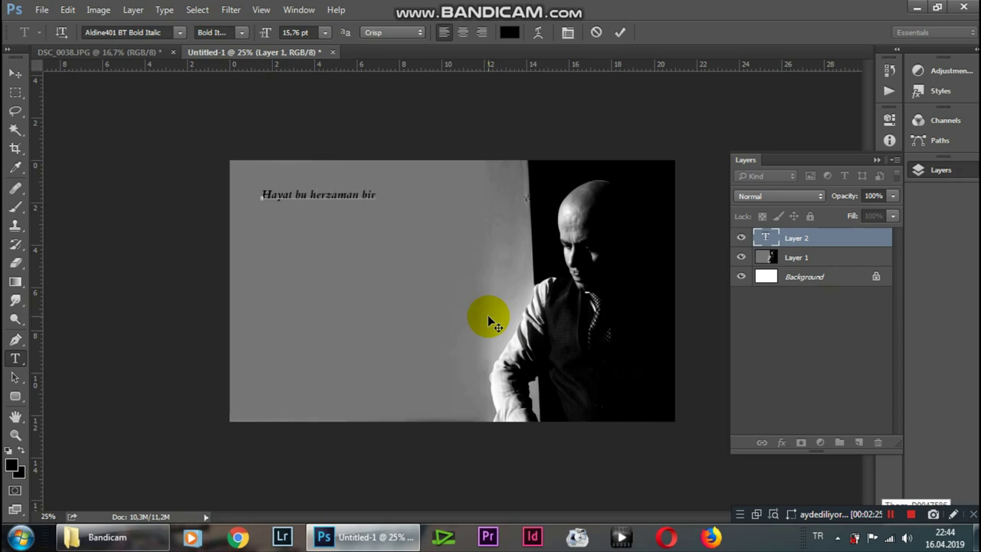
{"action": "type", "text": "likte olunmaz ki"}
{"action": "type", "text": "Ayrılık gelir çatar d"}
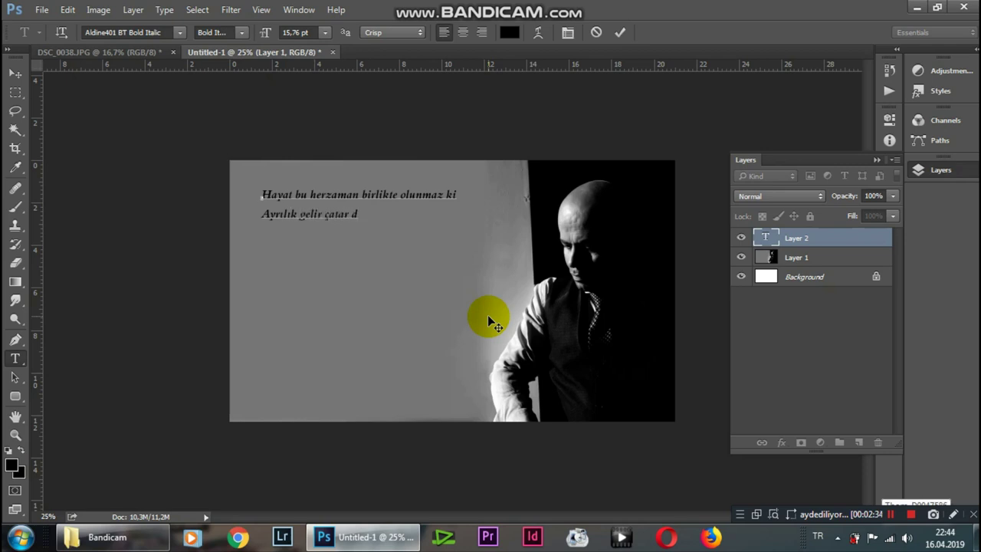
{"action": "type", "text": "ostluk bulunmaz ki Tüter mazi g"}
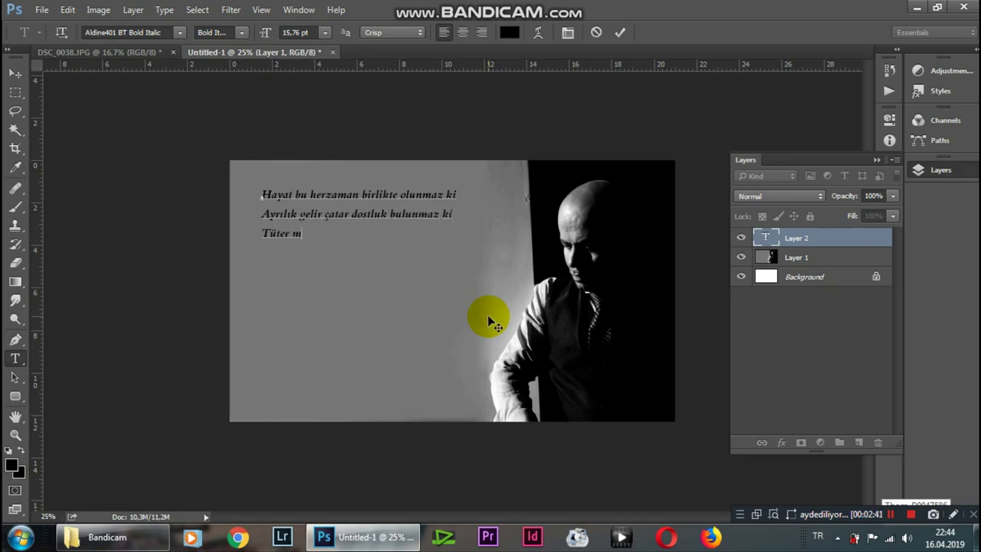
{"action": "type", "text": "özümde bir daha"}
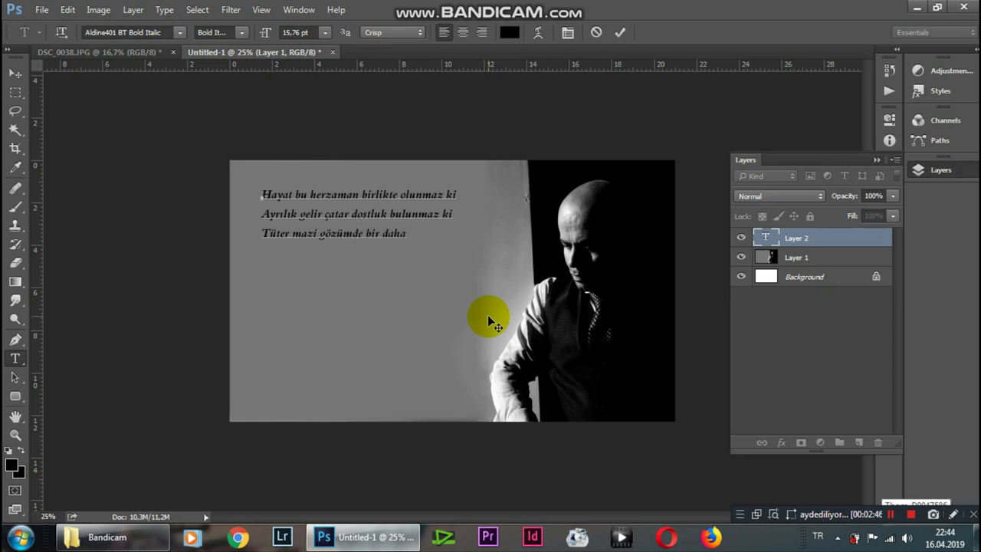
{"action": "type", "text": " canlanmaz ki"}
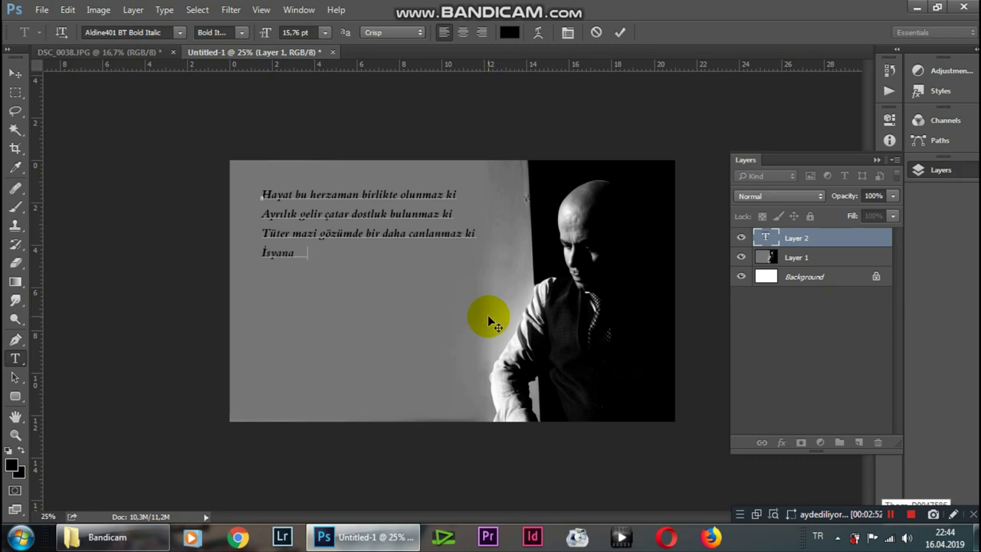
{"action": "type", "text": " İsyana gerek yok"}
{"action": "type", "text": " ümit olsun yete"}
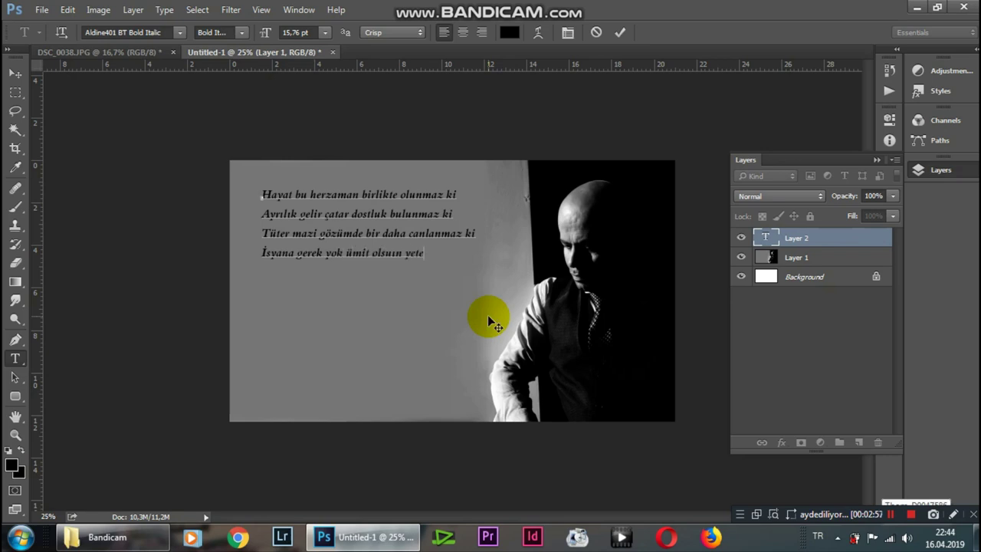
{"action": "type", "text": "r ki.."}
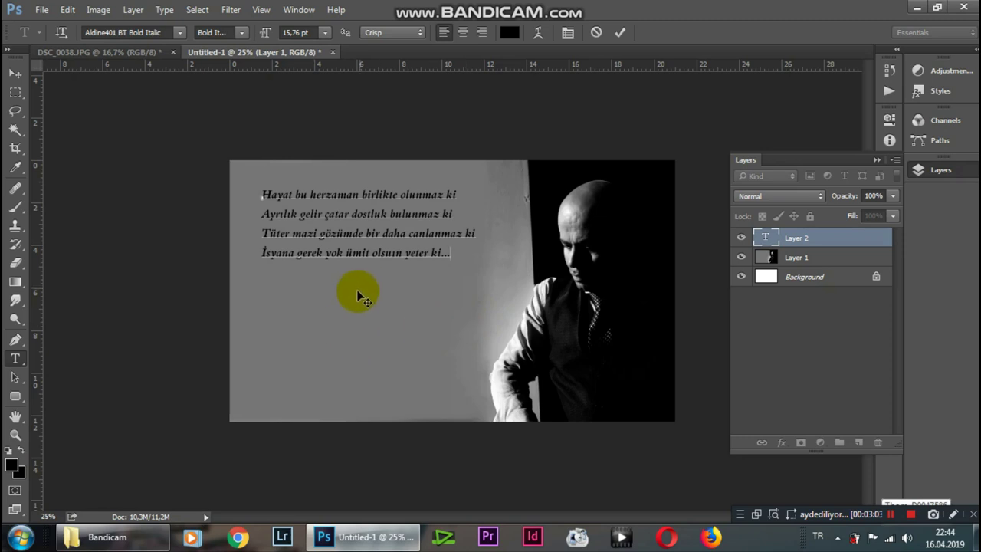
{"action": "left_click_drag", "start_coordinate": [358, 289], "coordinate": [358, 307]}
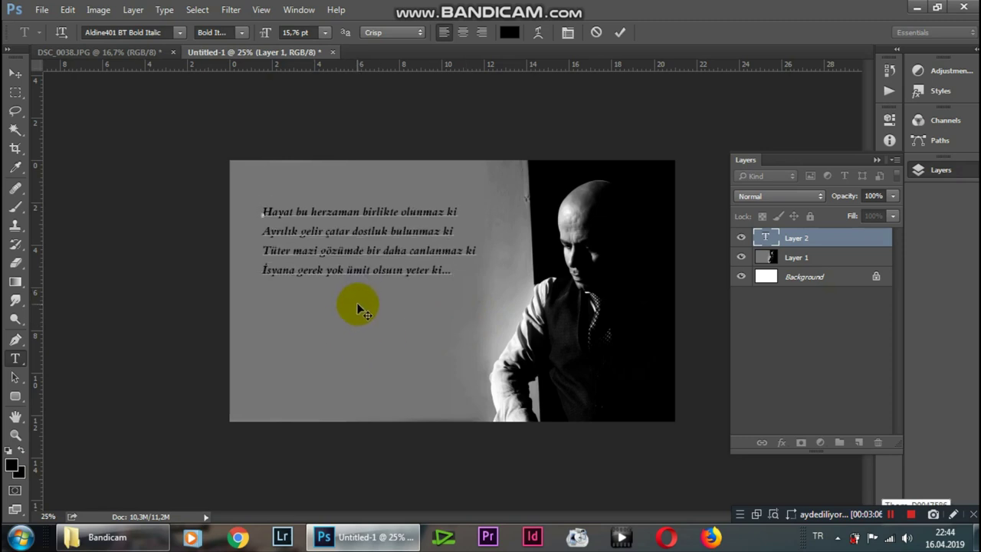
Commit the poem, reselect all its text, and switch it to Times New Roman
{"action": "key", "text": "ctrl+Return"}
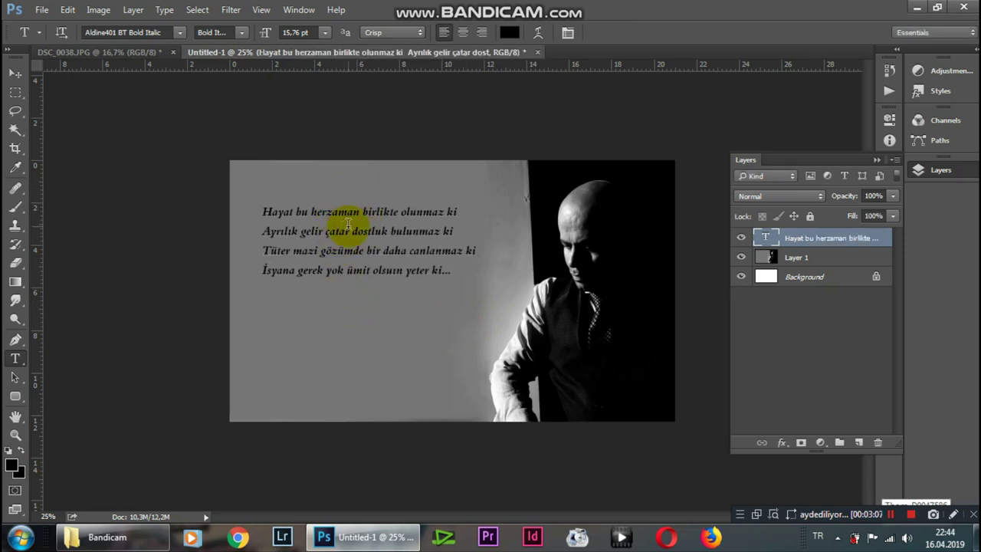
{"action": "left_click", "coordinate": [305, 216]}
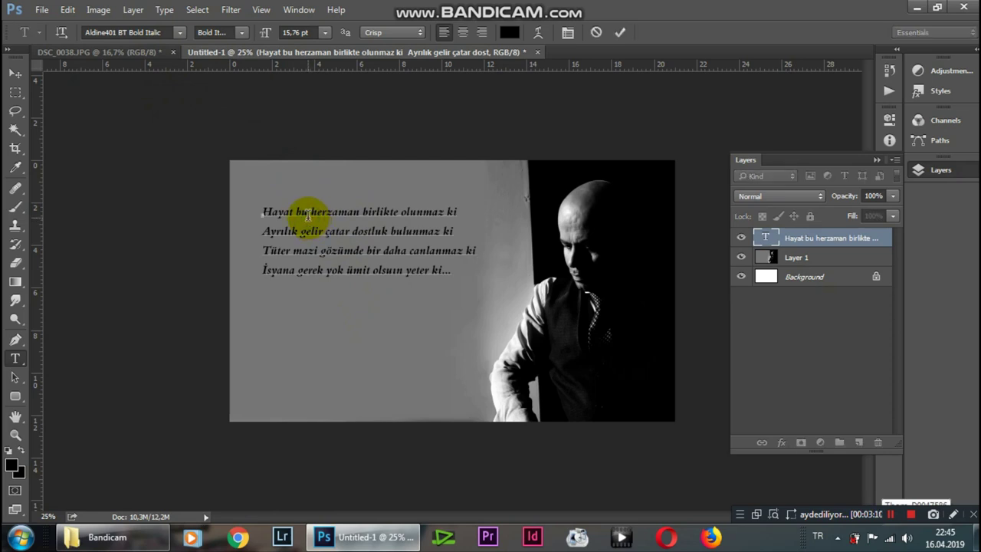
{"action": "key", "text": "ctrl+a"}
{"action": "left_click", "coordinate": [179, 32]}
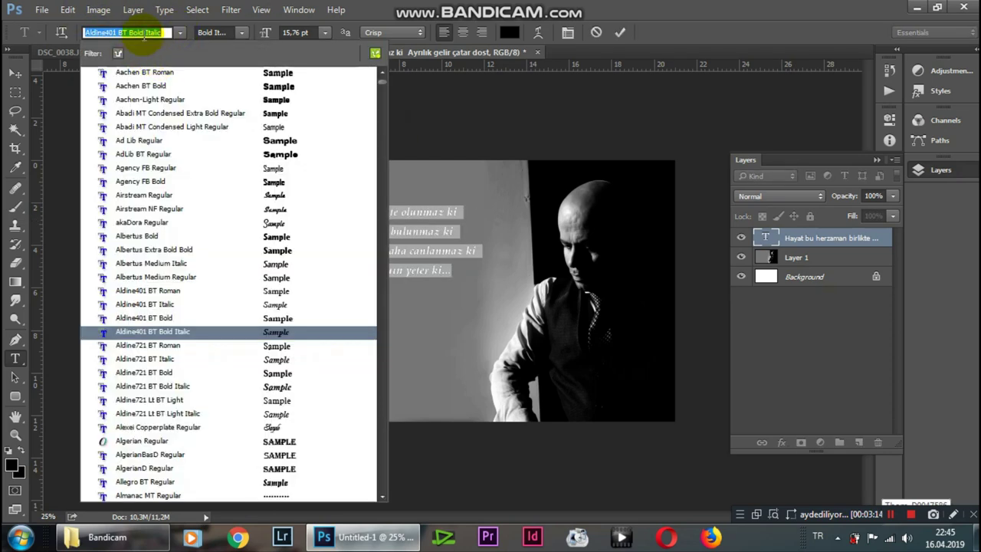
{"action": "type", "text": "times"}
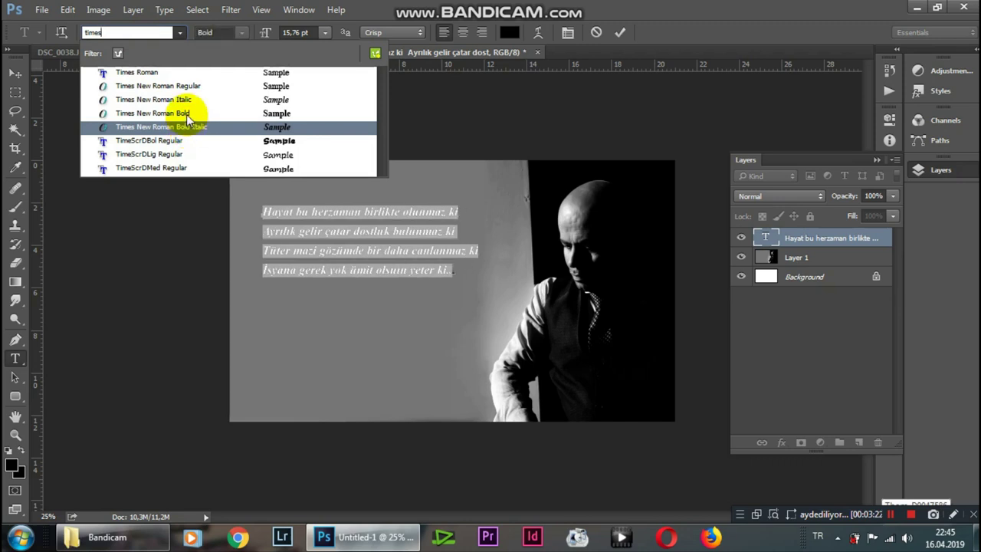
{"action": "left_click", "coordinate": [191, 127]}
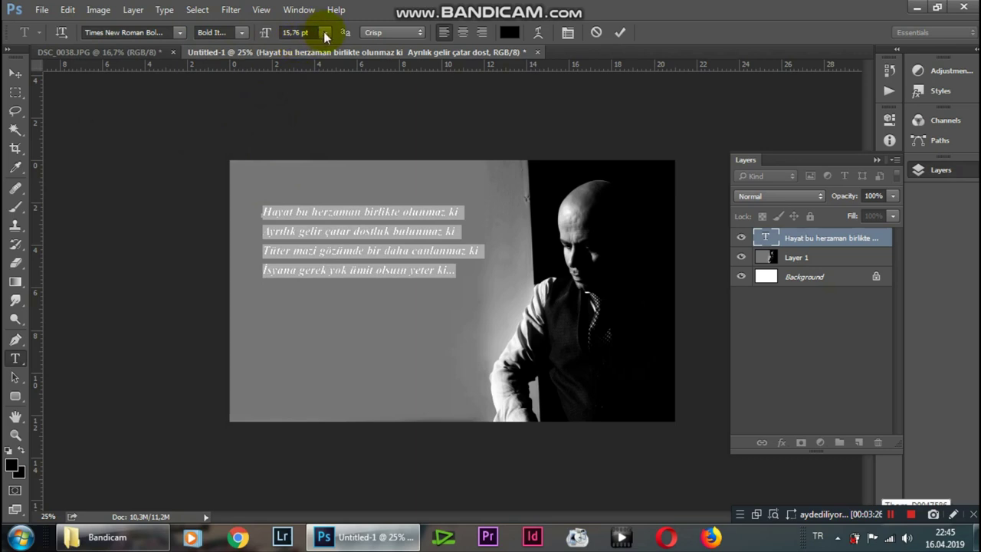
Set the poem to 18 pt in plain Bold style instead of italic
{"action": "left_click", "coordinate": [325, 34]}
{"action": "left_click", "coordinate": [315, 183]}
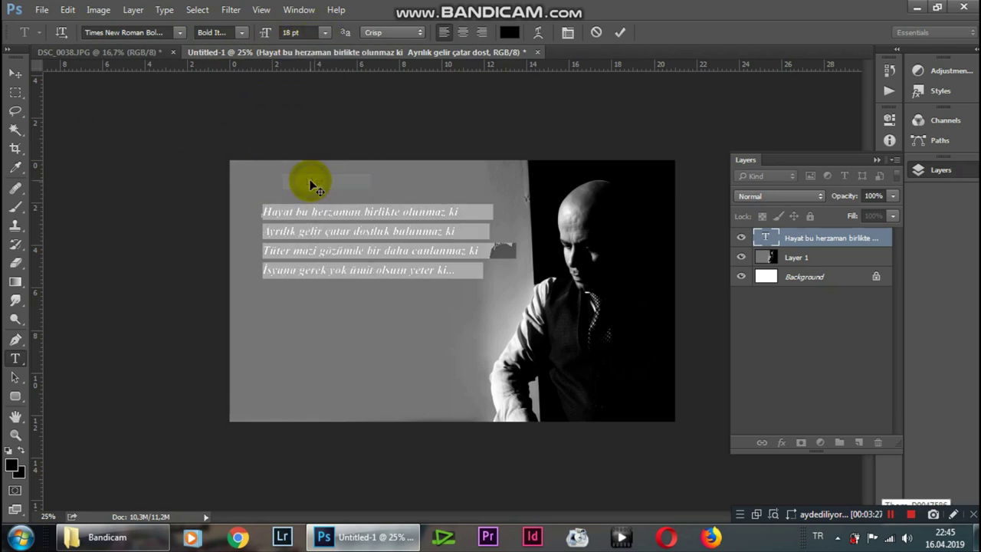
{"action": "left_click", "coordinate": [236, 33]}
{"action": "left_click", "coordinate": [221, 70]}
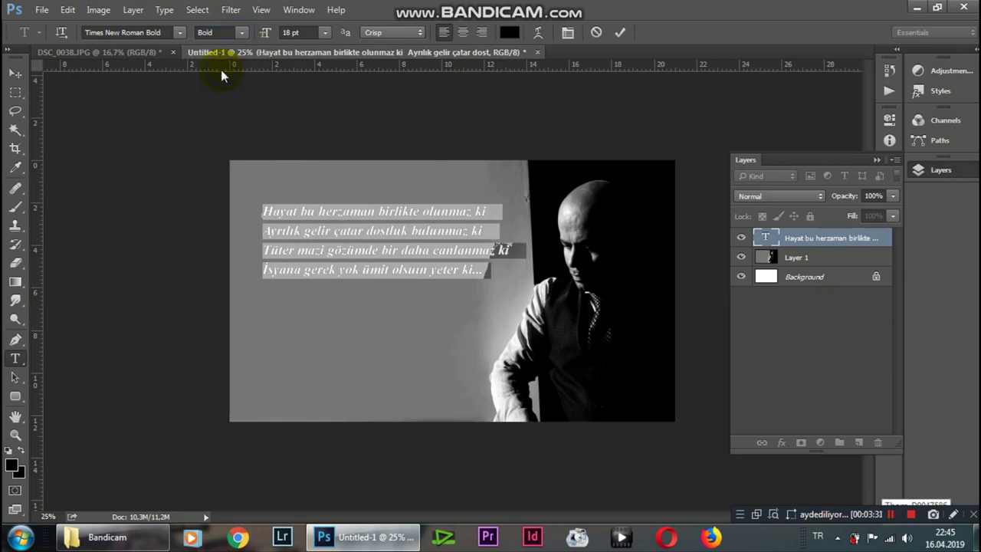
{"action": "left_click", "coordinate": [364, 238]}
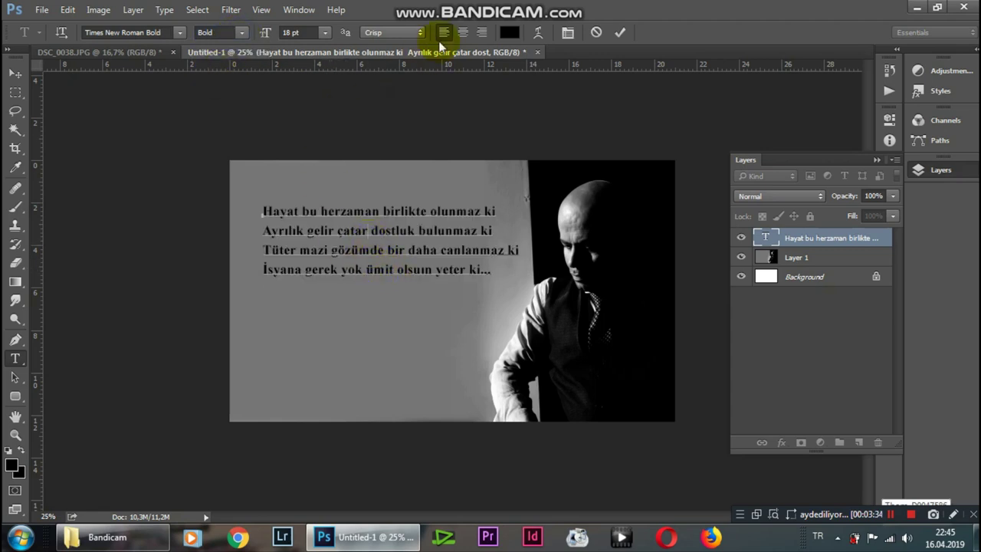
{"action": "left_click", "coordinate": [179, 33]}
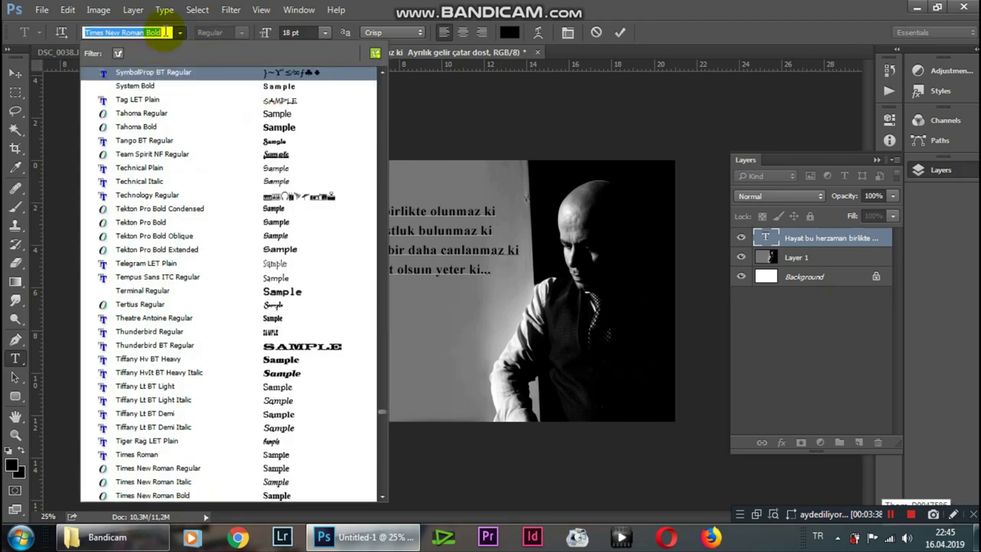
Browse the font list and try Albertus Bold on the poem
{"action": "scroll", "coordinate": [350, 164], "scroll_direction": "up", "scroll_amount": 5}
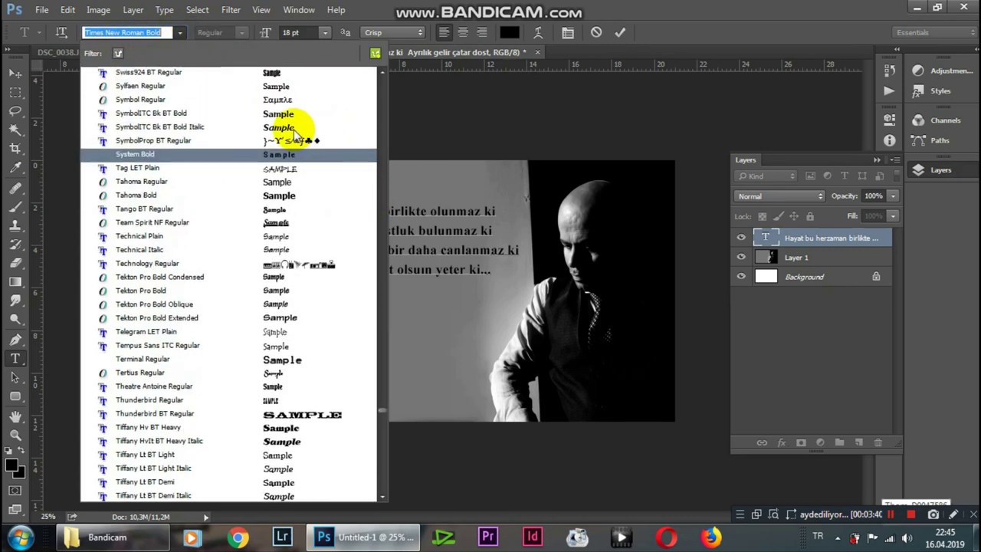
{"action": "scroll", "coordinate": [307, 131], "scroll_direction": "up", "scroll_amount": 5}
{"action": "left_click_drag", "start_coordinate": [382, 409], "coordinate": [377, 77]}
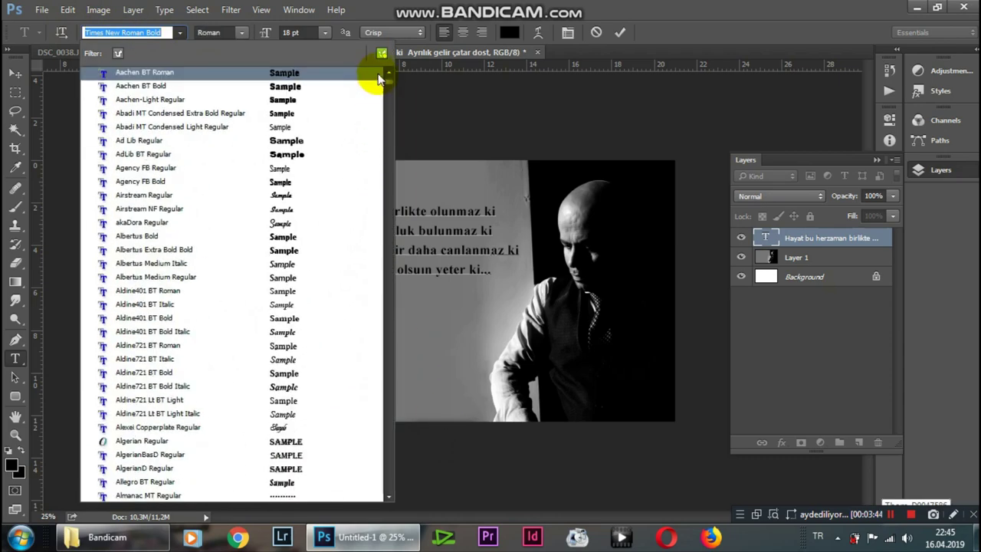
{"action": "scroll", "coordinate": [335, 88], "scroll_direction": "down", "scroll_amount": 1}
{"action": "scroll", "coordinate": [306, 84], "scroll_direction": "up", "scroll_amount": 1}
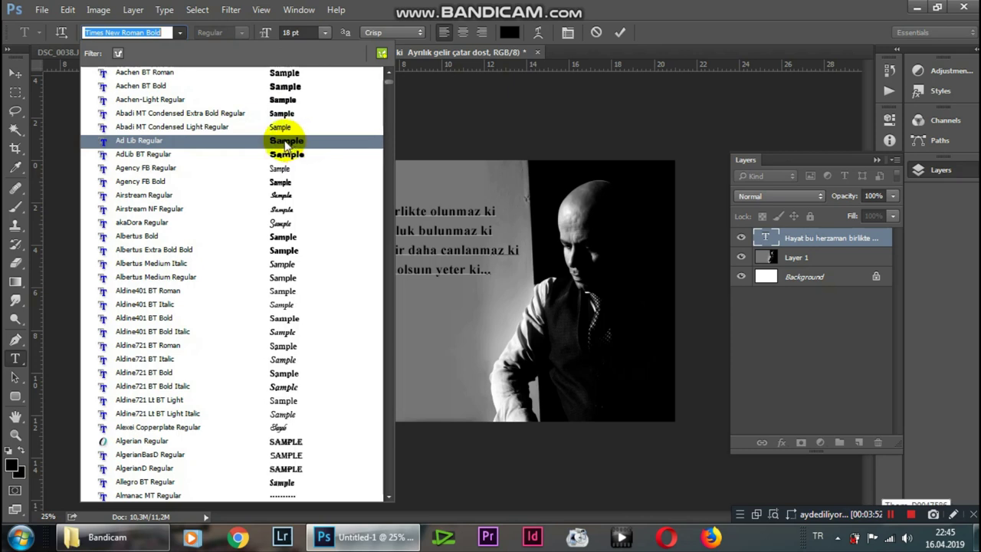
{"action": "left_click", "coordinate": [283, 236]}
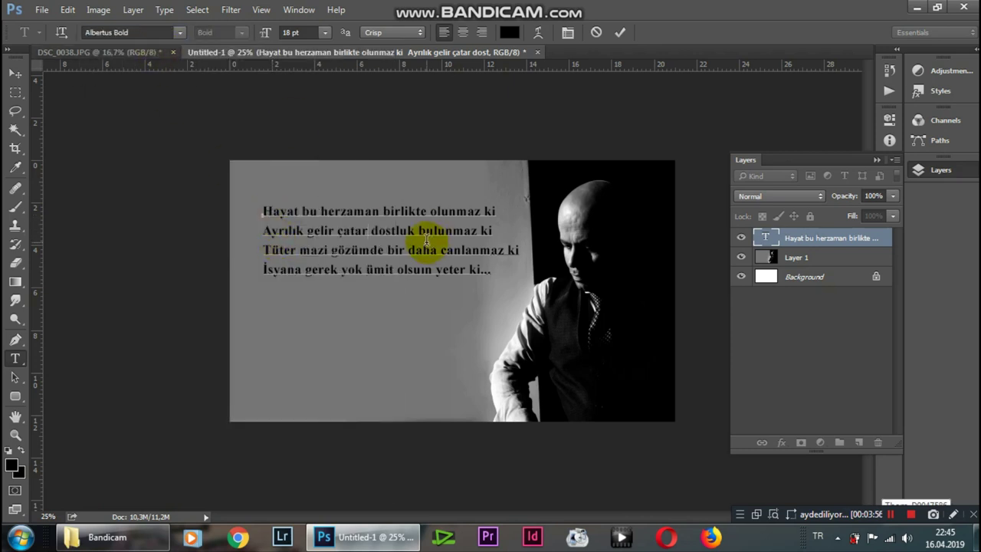
Switch the whole poem to Tiffany Hv BT Heavy
{"action": "key", "text": "ctrl+a"}
{"action": "left_click", "coordinate": [177, 34]}
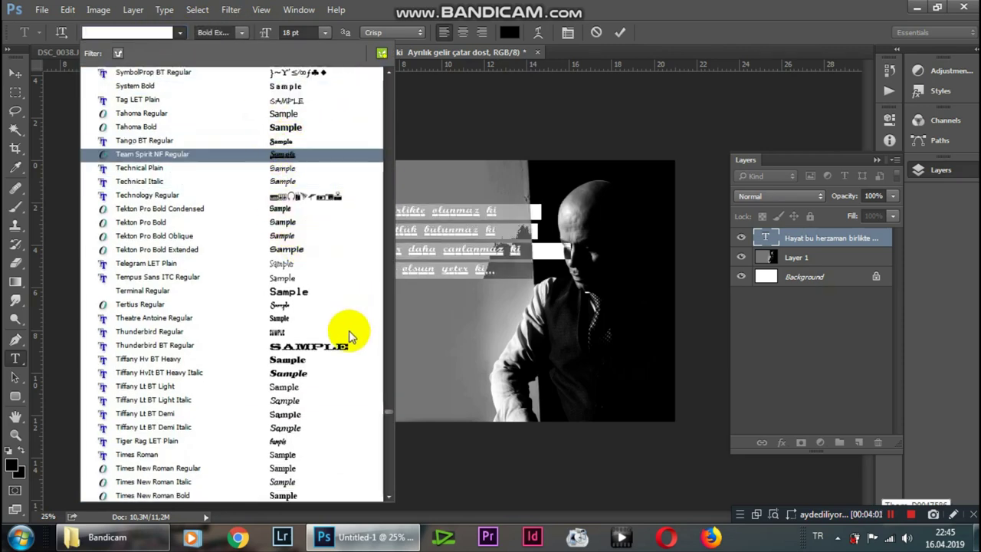
{"action": "left_click", "coordinate": [282, 361]}
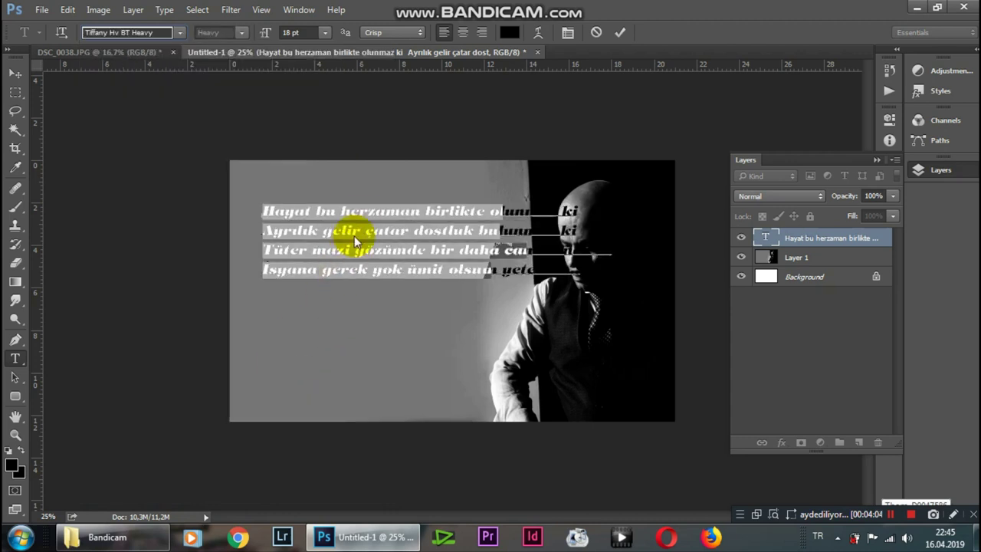
{"action": "left_click", "coordinate": [329, 335]}
Nudge the poem left and up and try a 14 pt font size
{"action": "left_click_drag", "start_coordinate": [351, 333], "coordinate": [349, 331]}
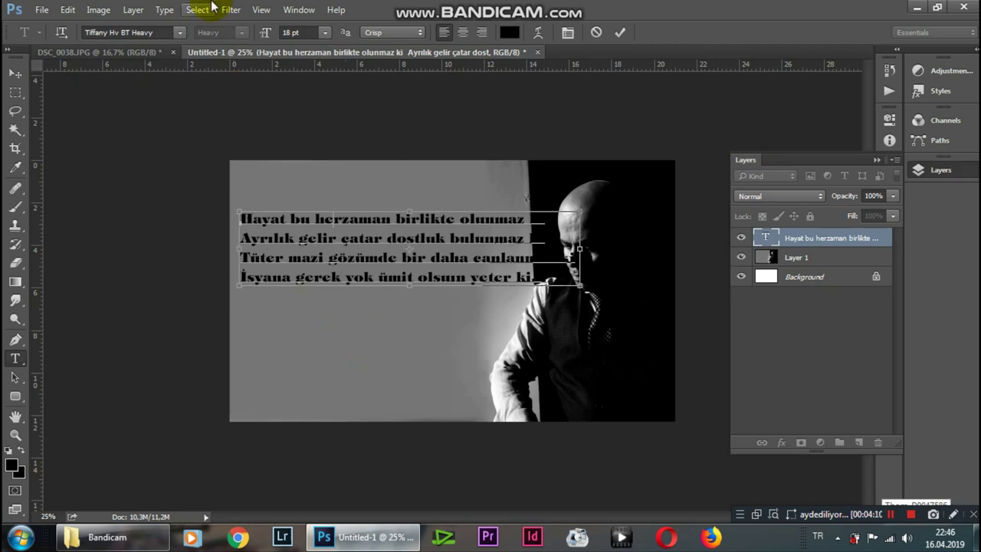
{"action": "key", "text": "ctrl+a"}
{"action": "left_click", "coordinate": [312, 33]}
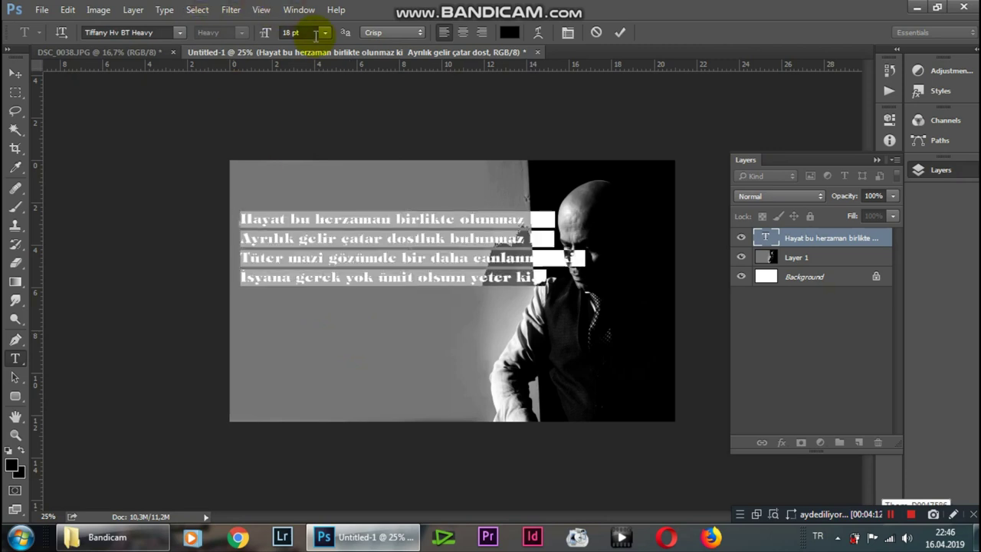
{"action": "left_click", "coordinate": [324, 33]}
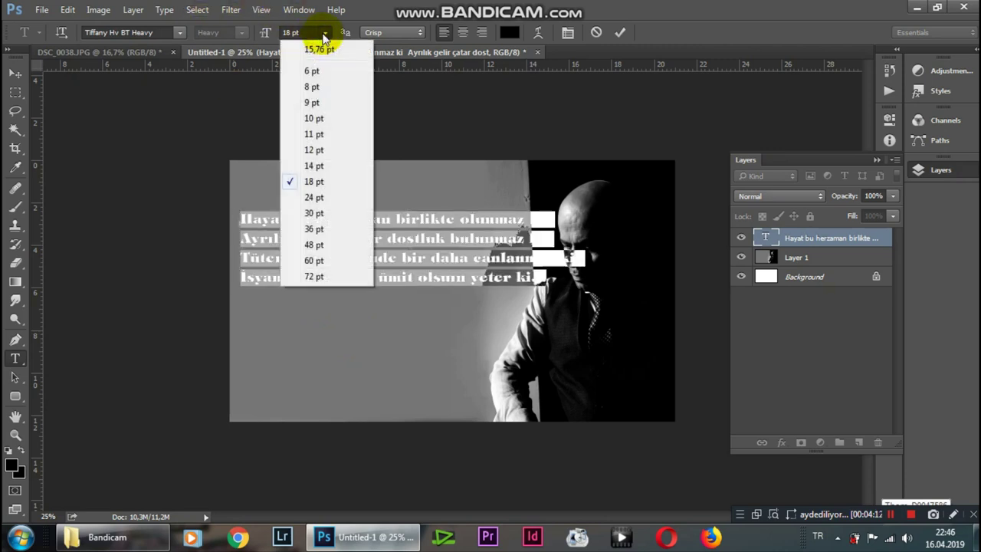
{"action": "left_click", "coordinate": [313, 166]}
{"action": "left_click", "coordinate": [358, 295]}
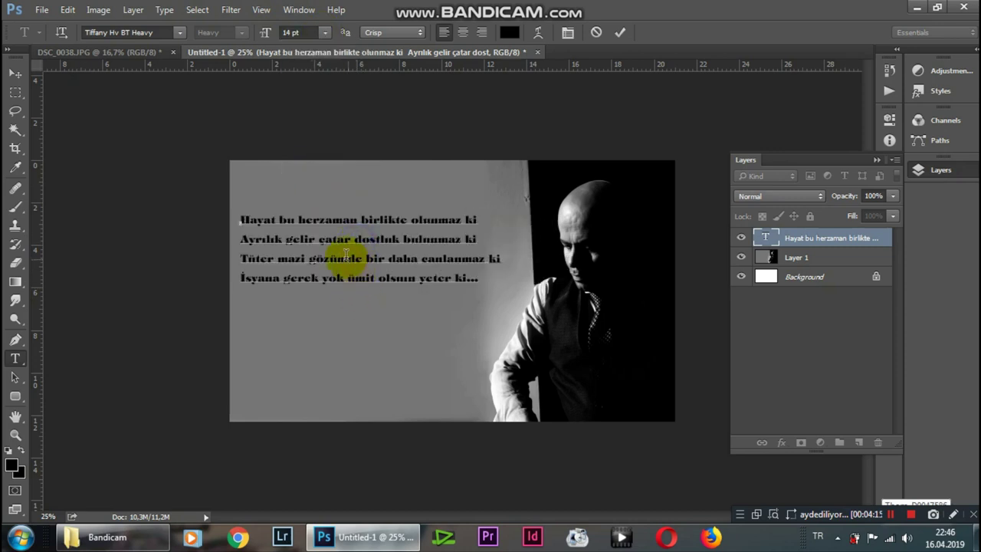
Set the poem to 16 pt, reposition it, and commit with 'herzaman' split into 'her zaman'
{"action": "key", "text": "ctrl+a"}
{"action": "left_click", "coordinate": [290, 33]}
{"action": "double_click", "coordinate": [290, 33]}
{"action": "type", "text": "1"}
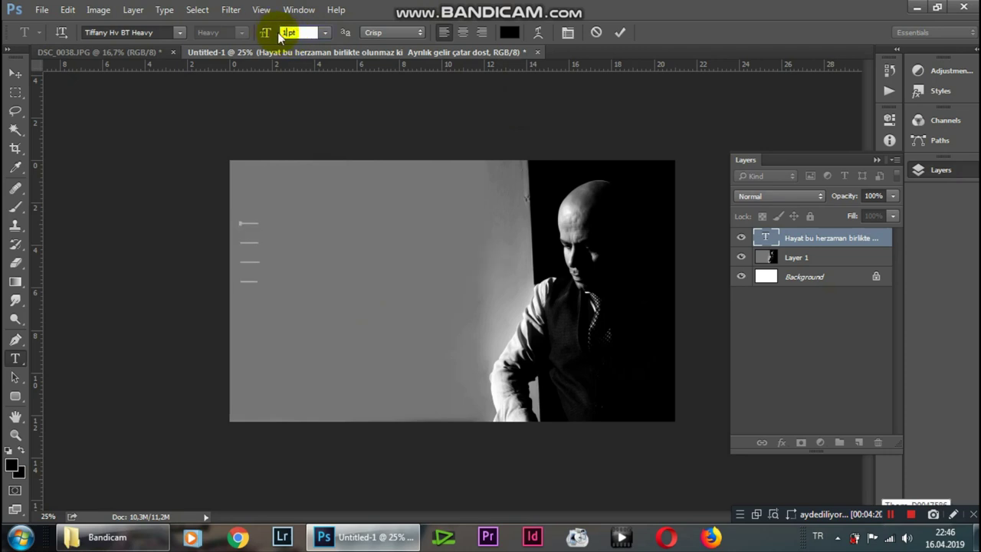
{"action": "type", "text": "6"}
{"action": "left_click", "coordinate": [398, 277]}
{"action": "left_click_drag", "start_coordinate": [378, 325], "coordinate": [373, 330]}
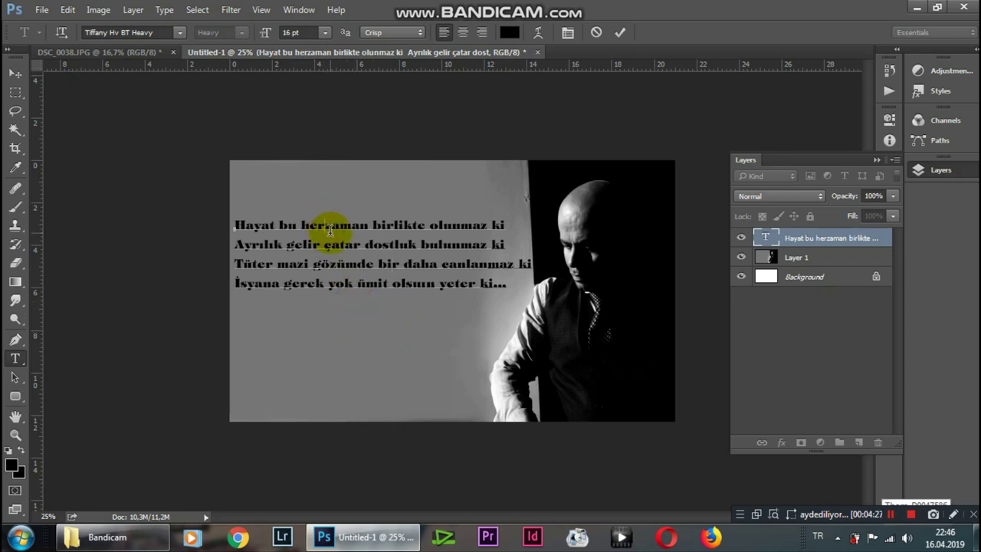
{"action": "key", "text": "ctrl+Return"}
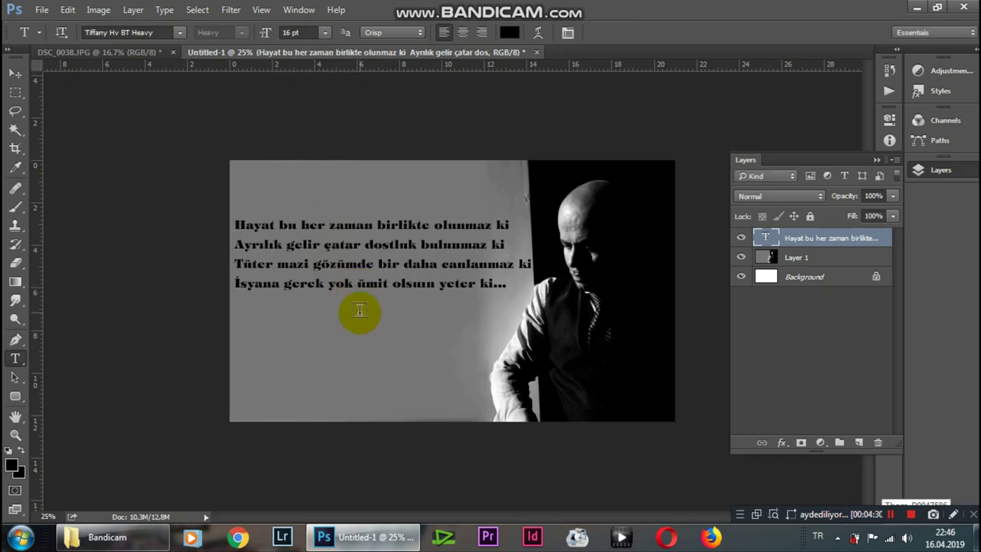
Clear the canvas selection, then select all of the poem's text and commit it
{"action": "key", "text": "ctrl+a"}
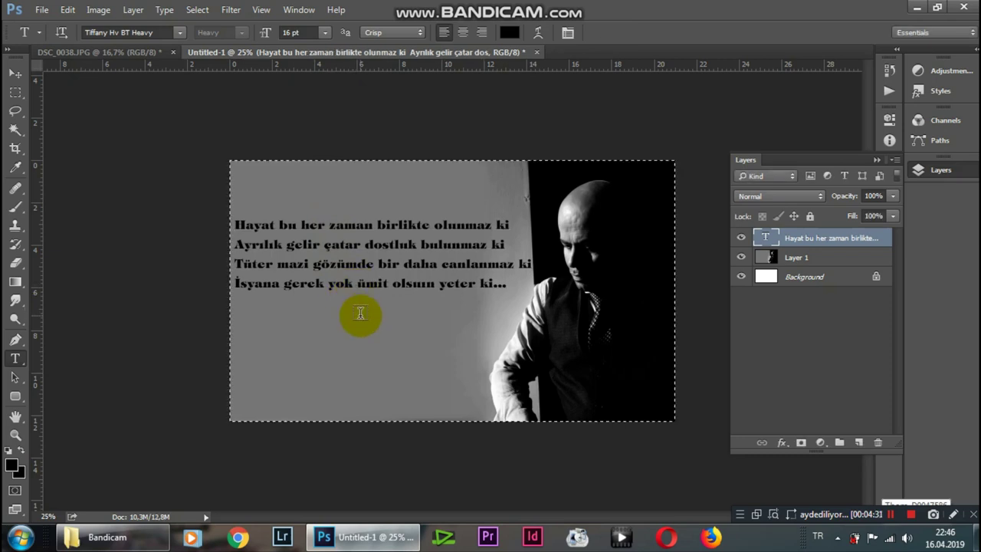
{"action": "key", "text": "Return"}
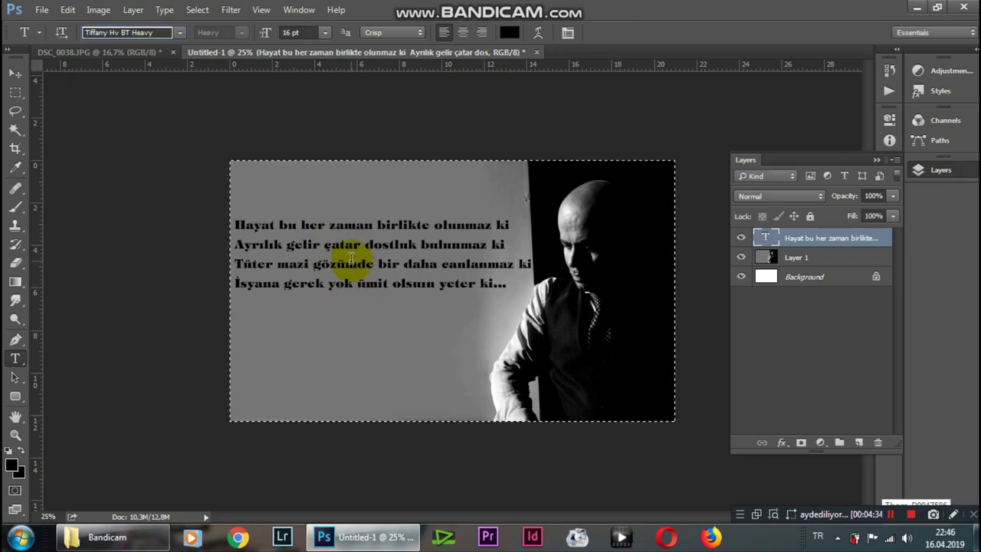
{"action": "key", "text": "ctrl+d"}
{"action": "left_click", "coordinate": [318, 222]}
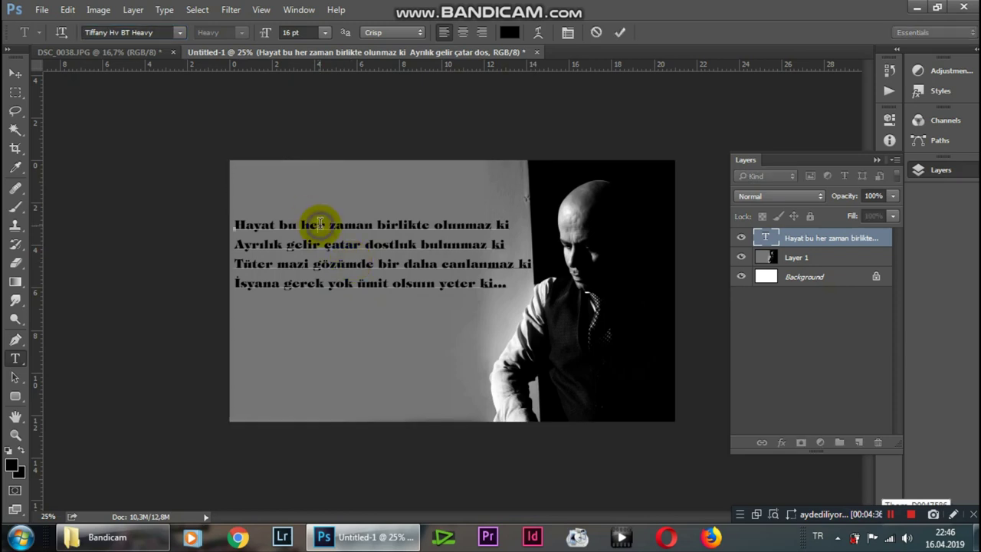
{"action": "key", "text": "ctrl+a"}
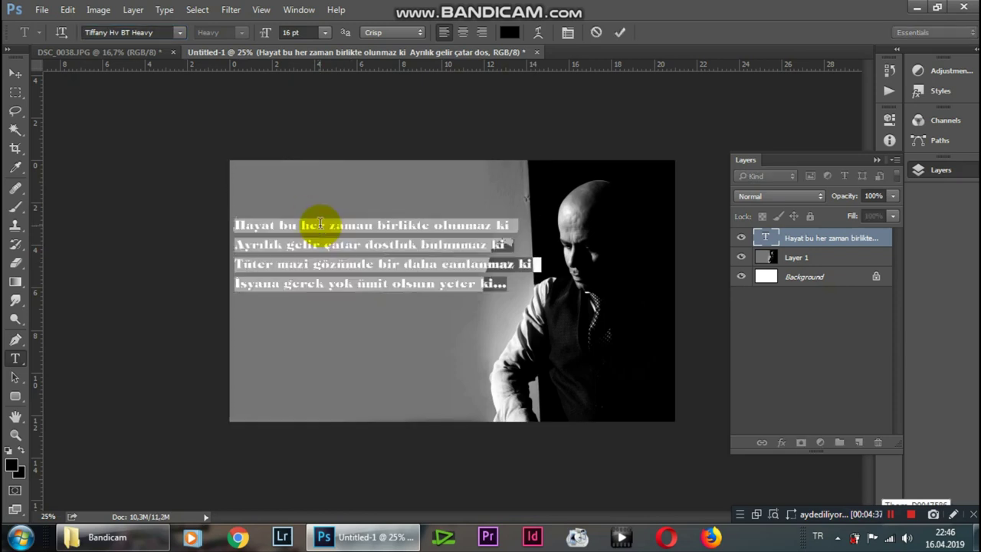
{"action": "key", "text": "ctrl+Return"}
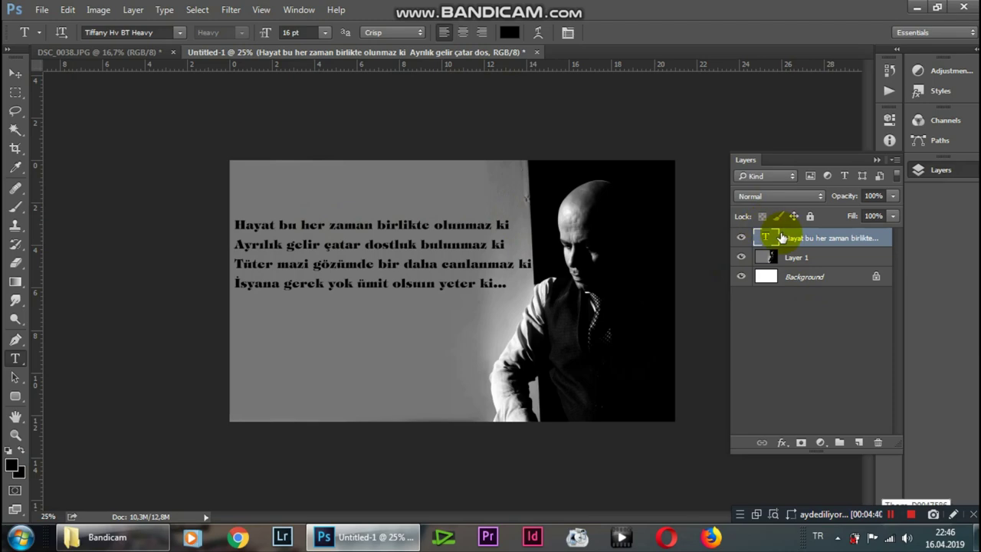
Change the poem's typeface to Aachen BT with the Bold style
{"action": "left_click", "coordinate": [179, 32]}
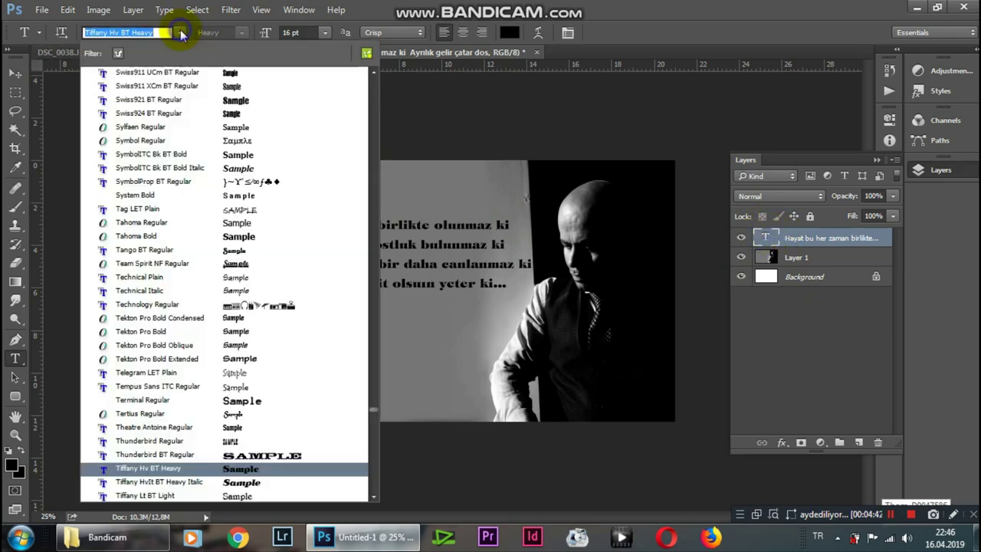
{"action": "left_click_drag", "start_coordinate": [342, 416], "coordinate": [339, 63]}
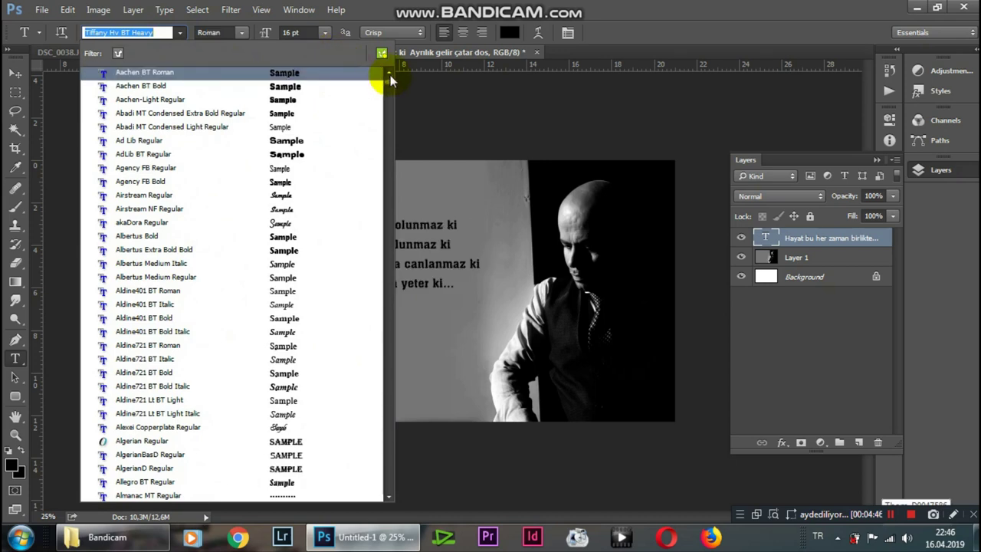
{"action": "left_click", "coordinate": [257, 73]}
{"action": "left_click", "coordinate": [150, 32]}
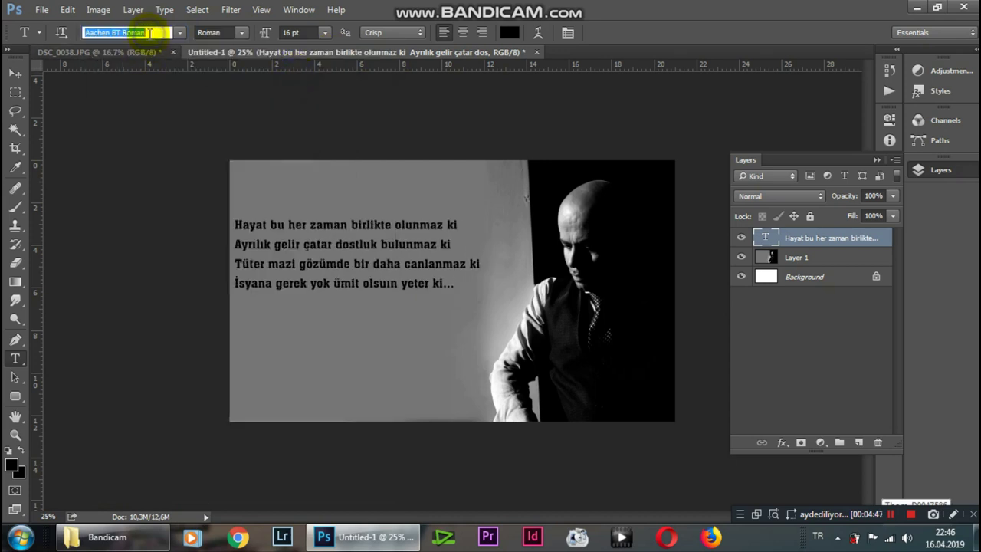
{"action": "key", "text": "Down"}
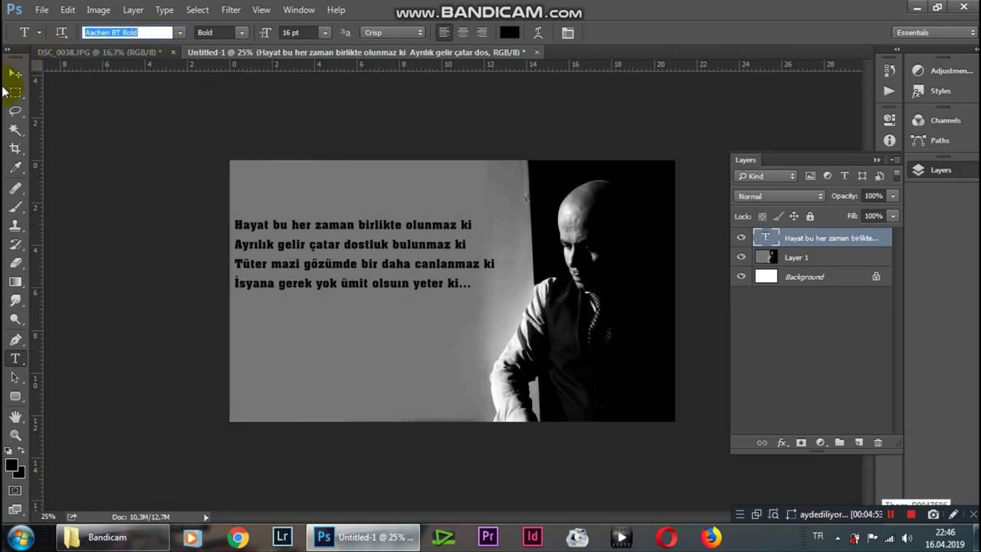
{"action": "left_click", "coordinate": [15, 73]}
Shift the poem slightly right and down and free-transform it up to about 110%
{"action": "left_click_drag", "start_coordinate": [353, 253], "coordinate": [373, 260]}
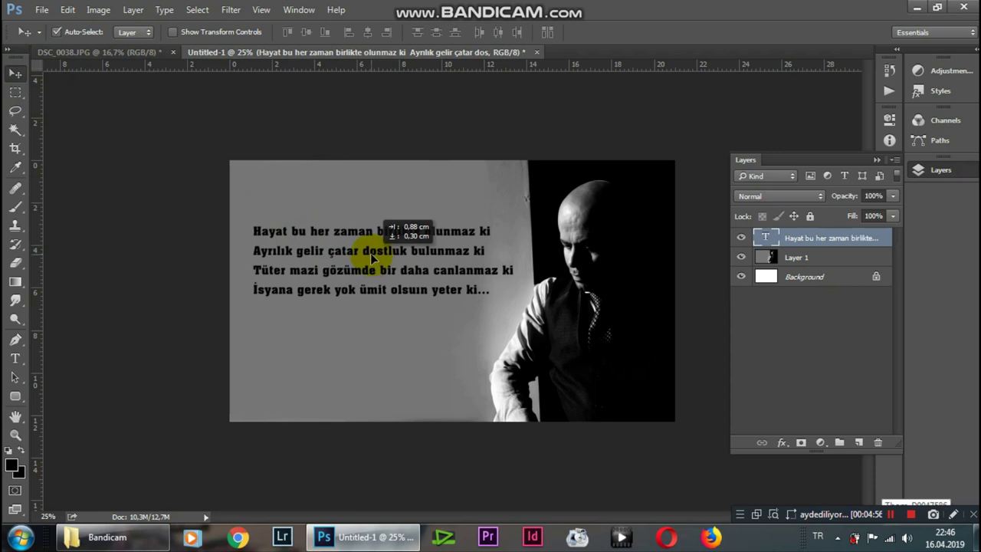
{"action": "key", "text": "ctrl+t"}
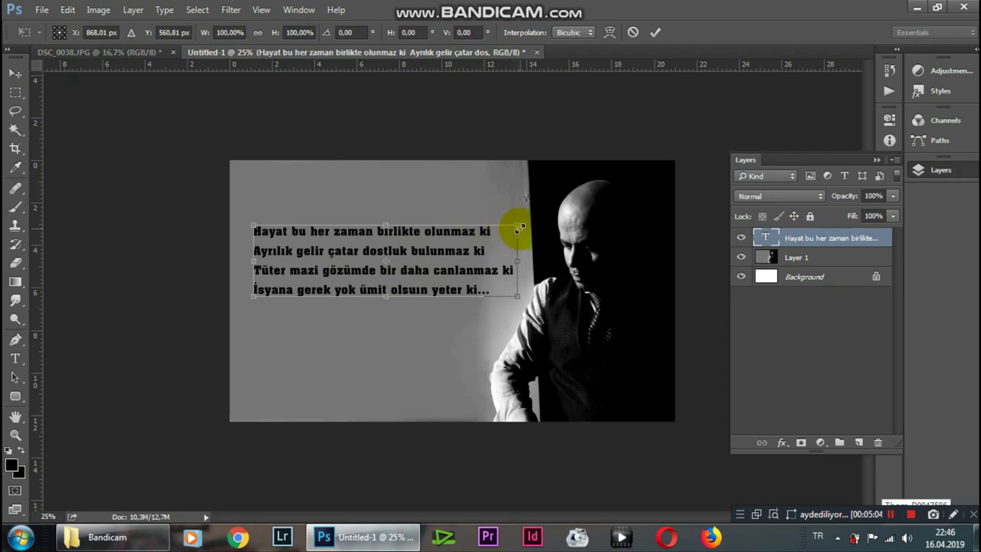
{"action": "left_click_drag", "start_coordinate": [517, 224], "coordinate": [531, 221]}
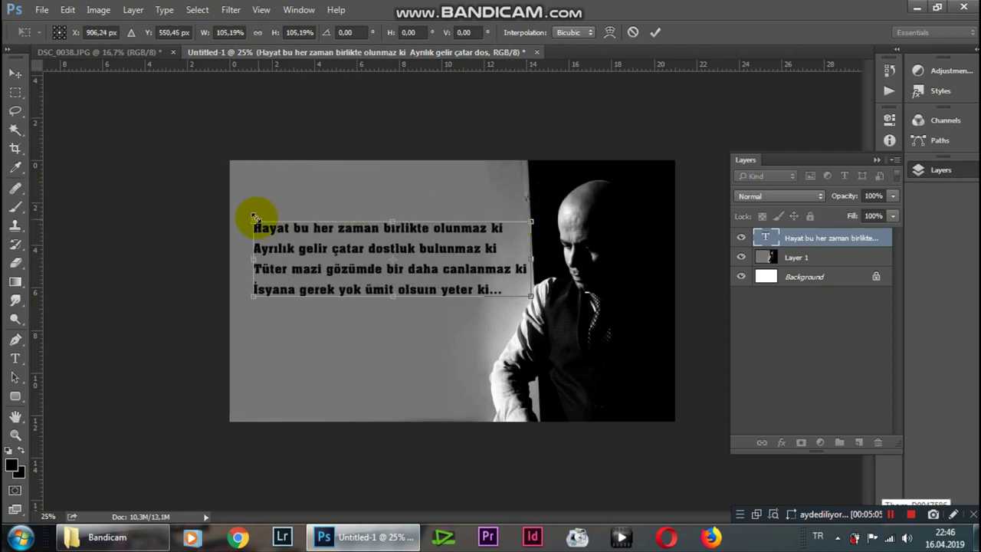
{"action": "left_click_drag", "start_coordinate": [247, 218], "coordinate": [239, 205]}
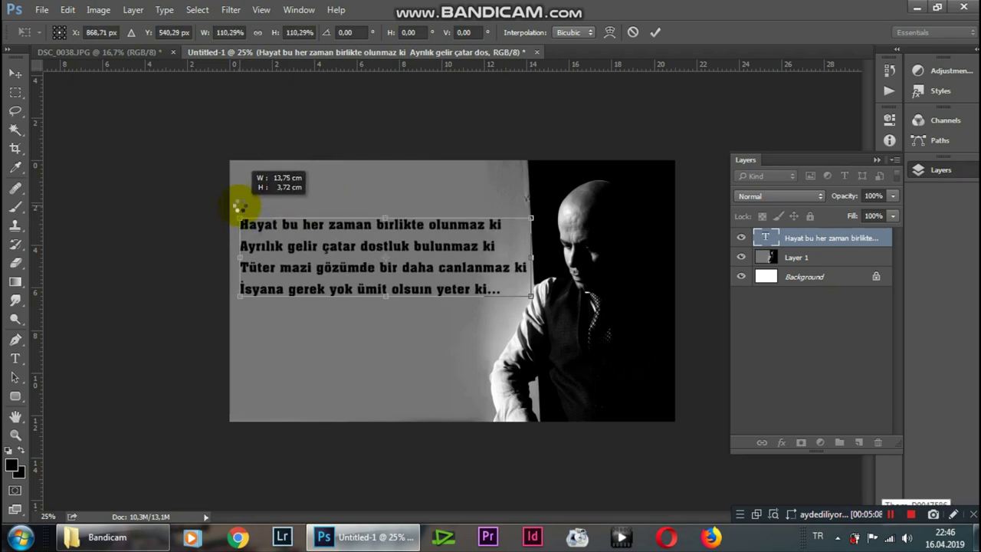
{"action": "key", "text": "Return"}
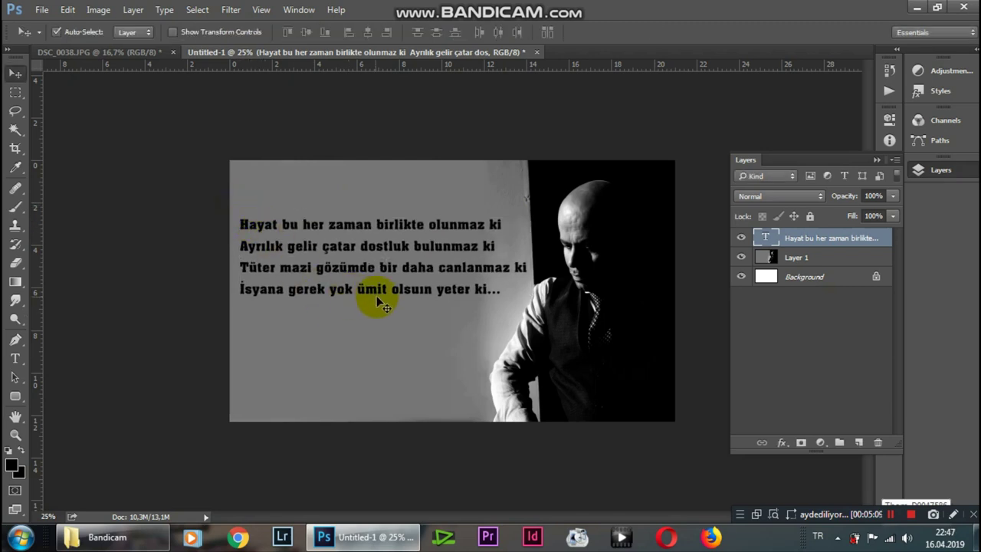
{"action": "double_click", "coordinate": [433, 302]}
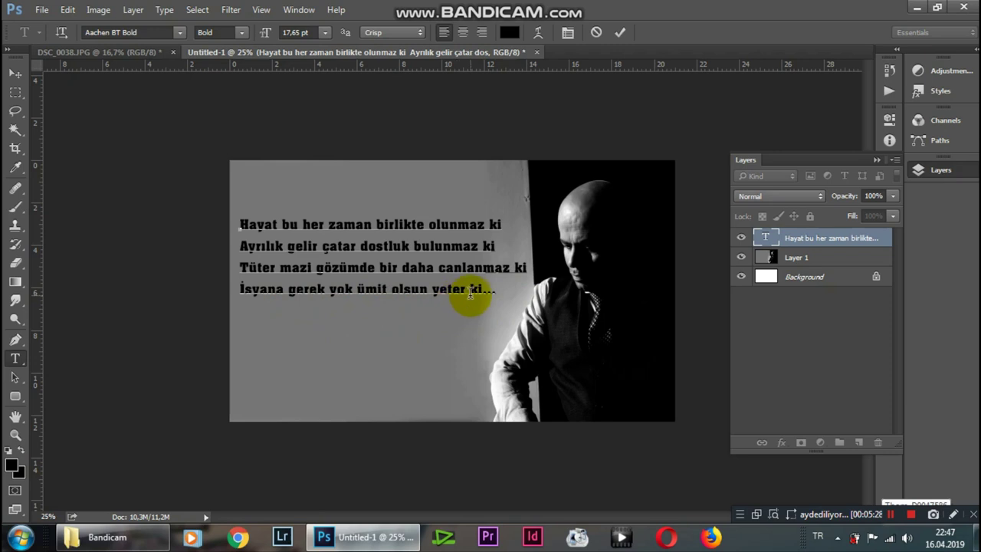
{"action": "key", "text": "ctrl+Return"}
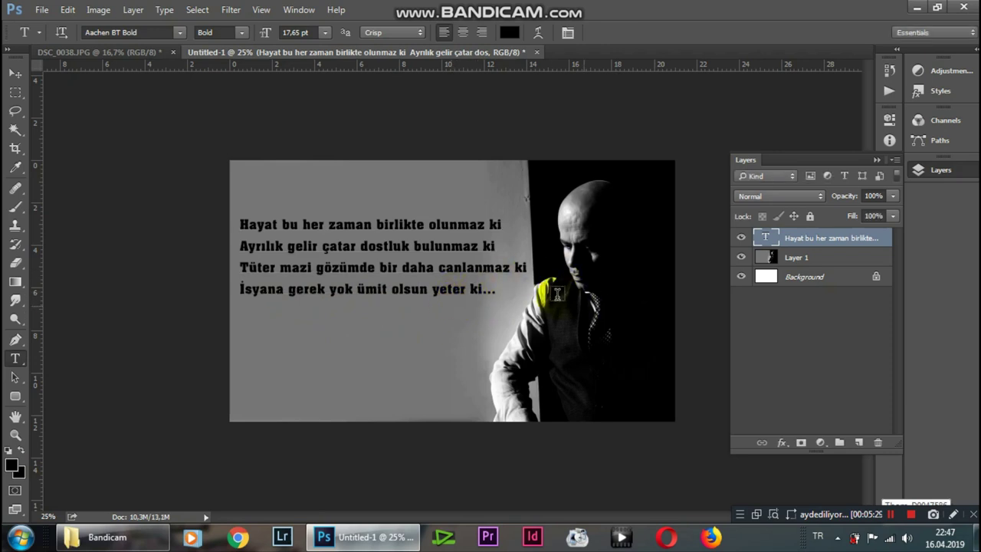